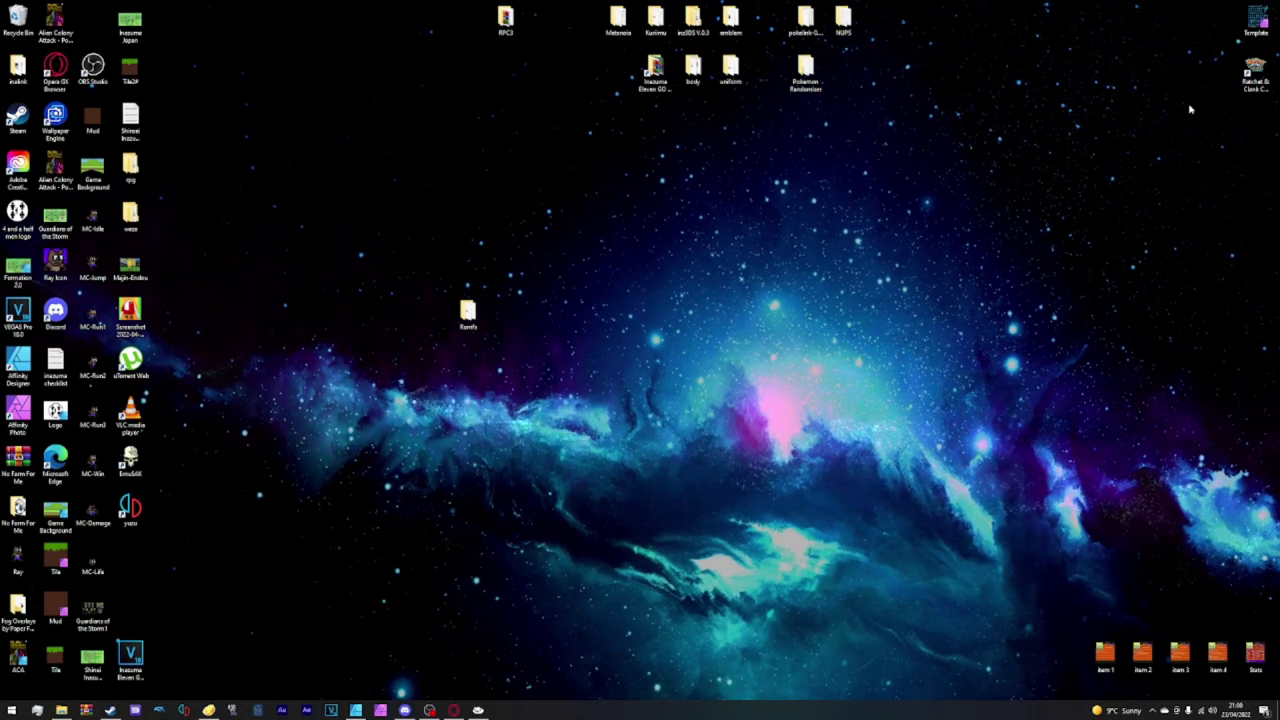
# - Open the Romfs folder on the desktop and highlight the two FA files inside it
pyautogui.moveTo(332, 278); pyautogui.dragTo(543, 325)
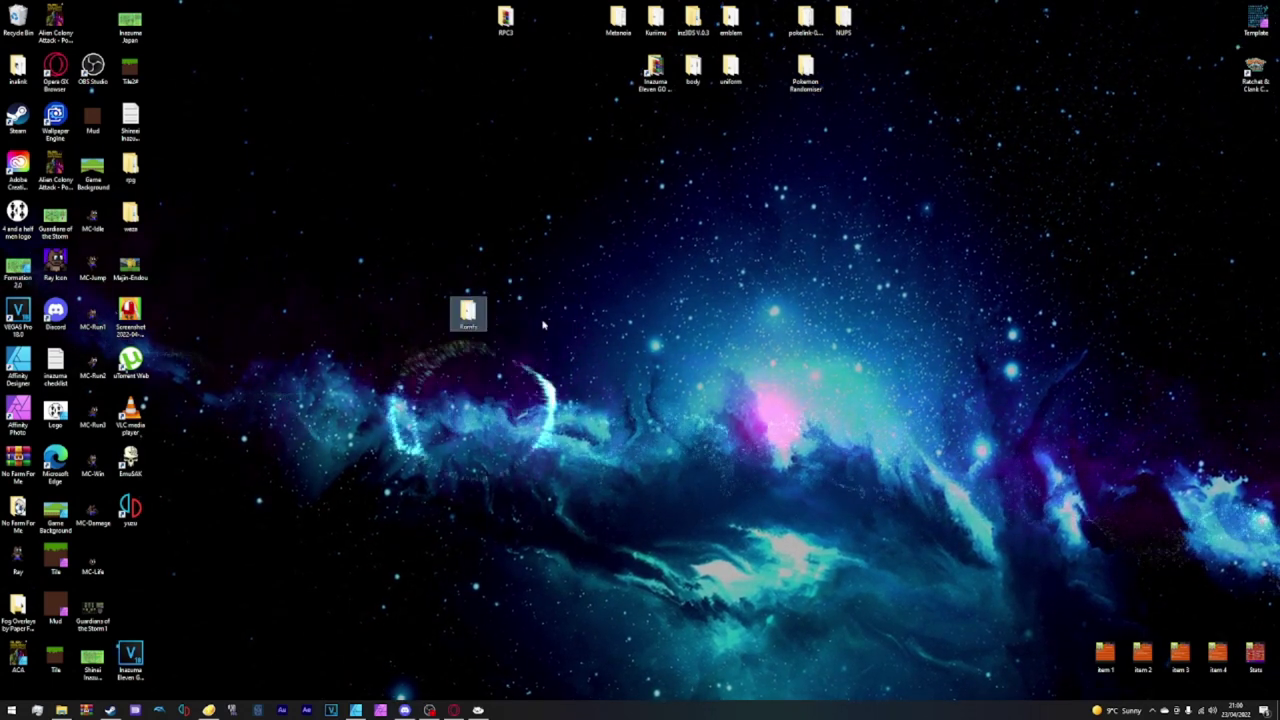
pyautogui.doubleClick(468, 313)
pyautogui.hotkey('ctrl', 'a')
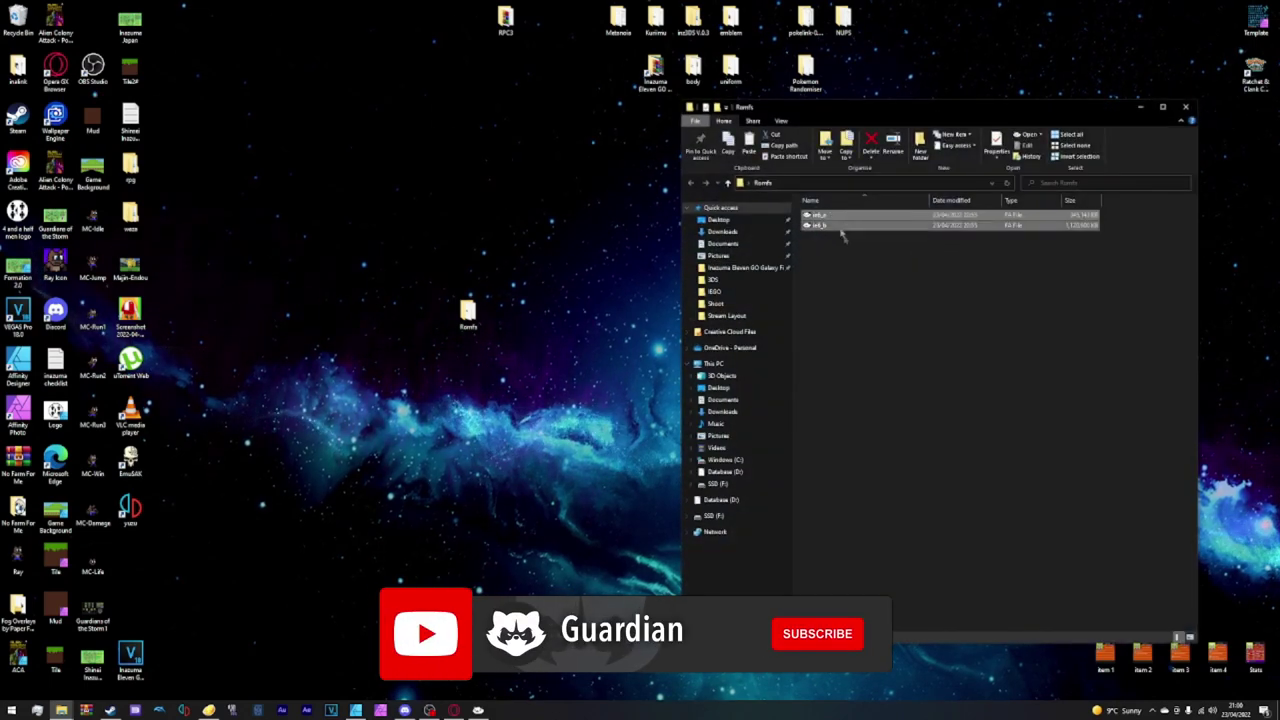
pyautogui.click(843, 234)
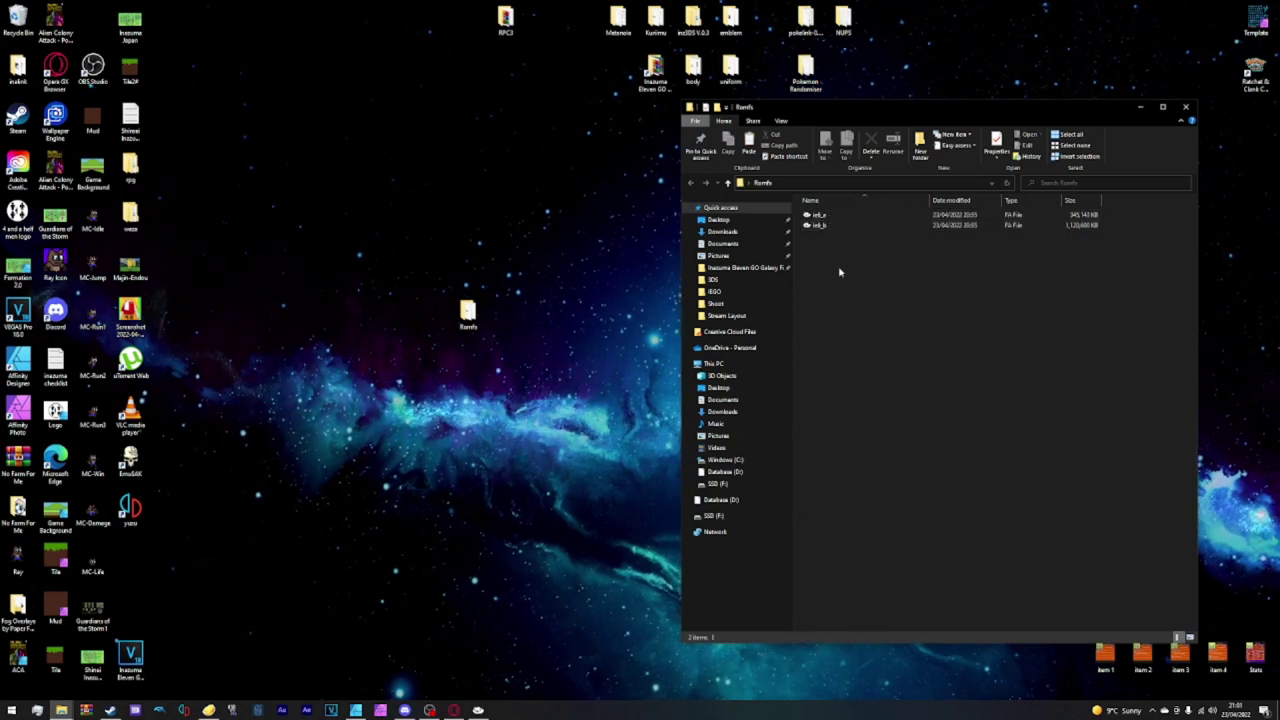
# - Create a folder named ie6_a_fa inside the Romfs folder
pyautogui.rightClick(839, 270)
pyautogui.moveTo(883, 390)
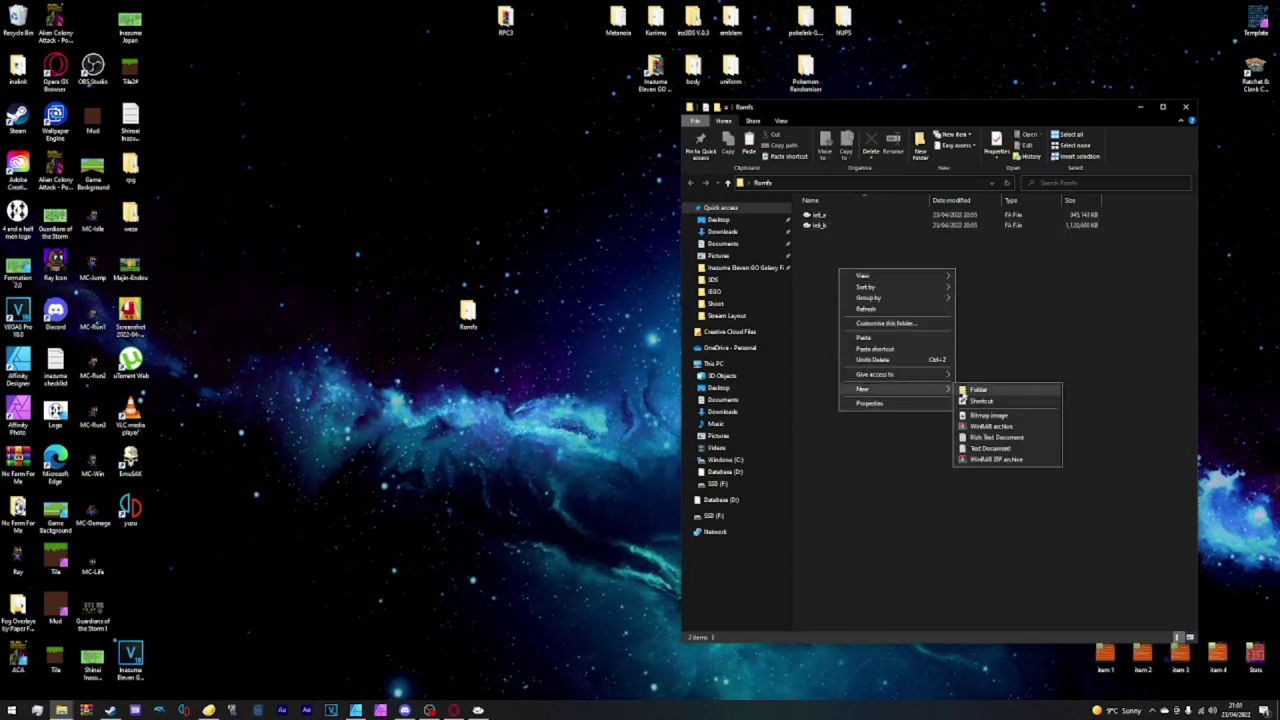
pyautogui.click(967, 391)
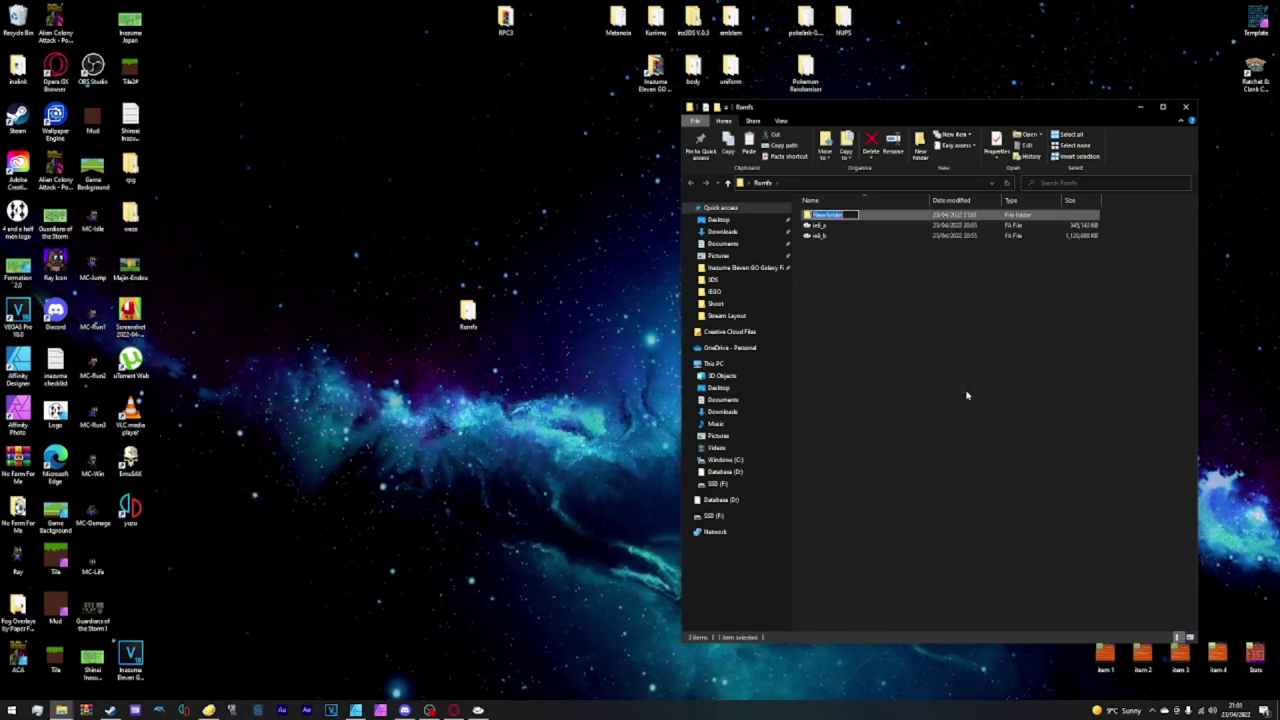
pyautogui.write('dat')
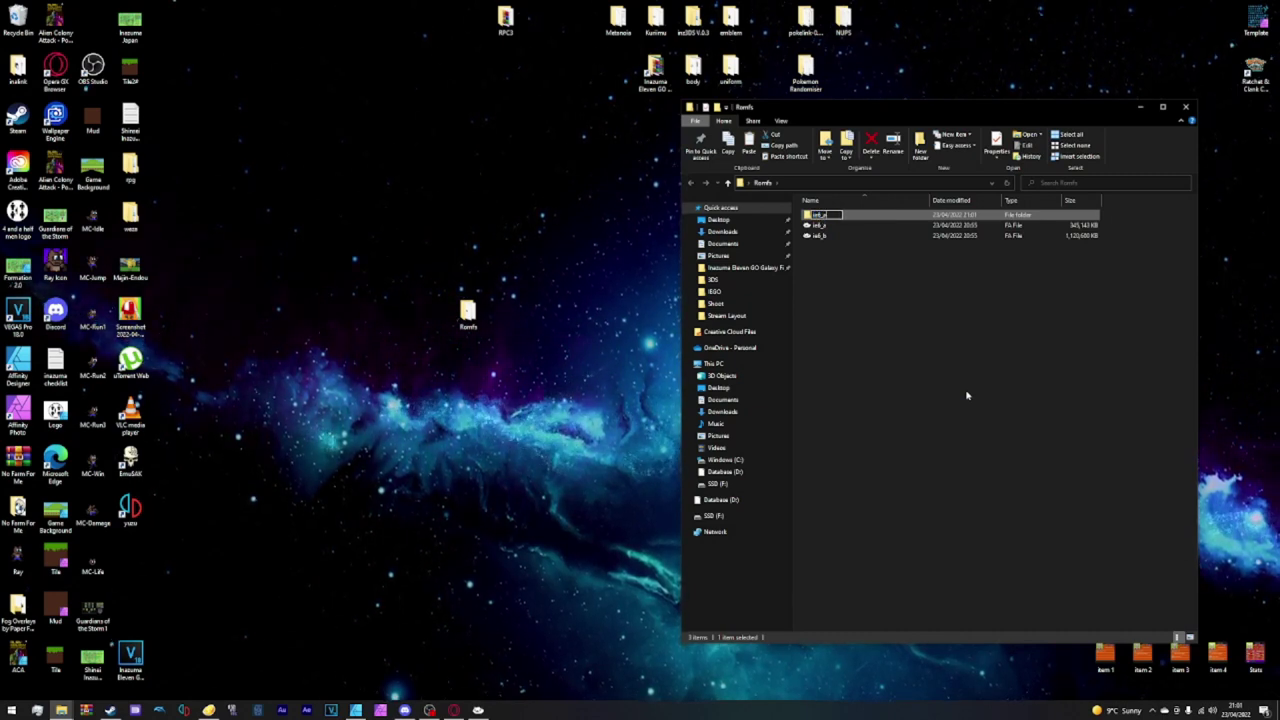
pyautogui.write('_e_fe')
pyautogui.press('Return')
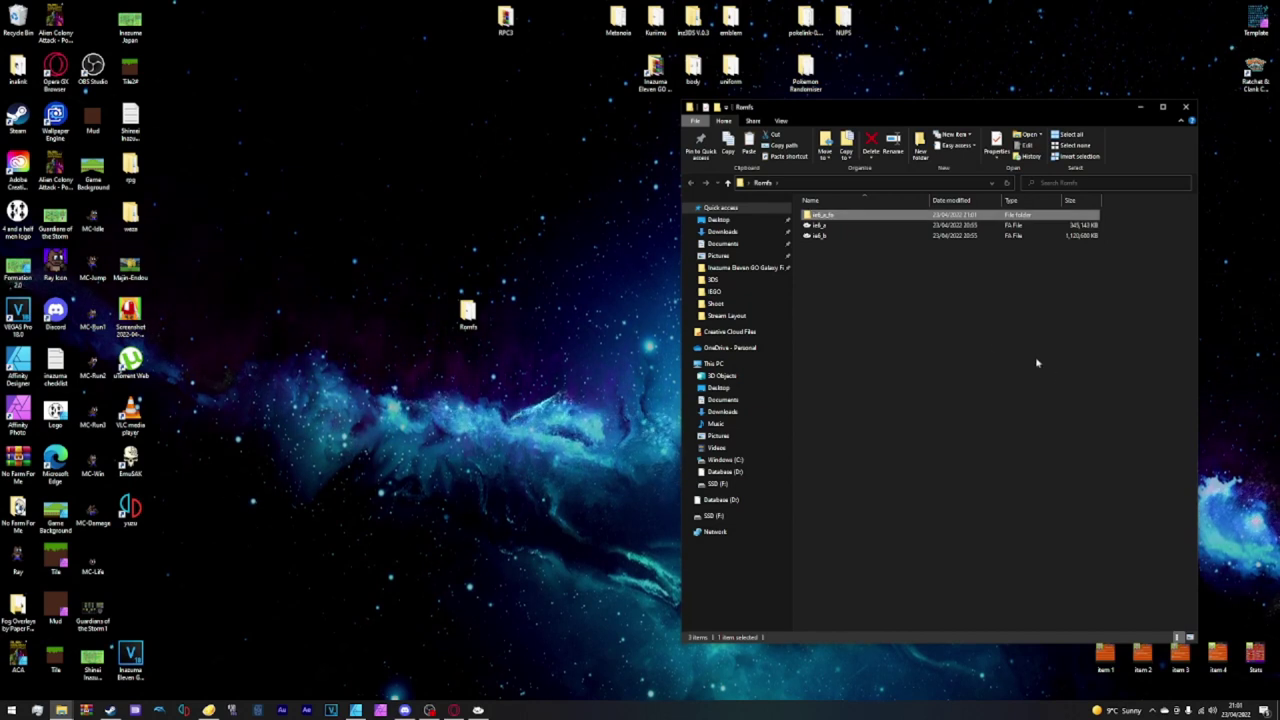
# - Create a second folder named ie6_b_fa inside the Romfs folder
pyautogui.rightClick(991, 348)
pyautogui.moveTo(1030, 467)
pyautogui.click(1130, 467)
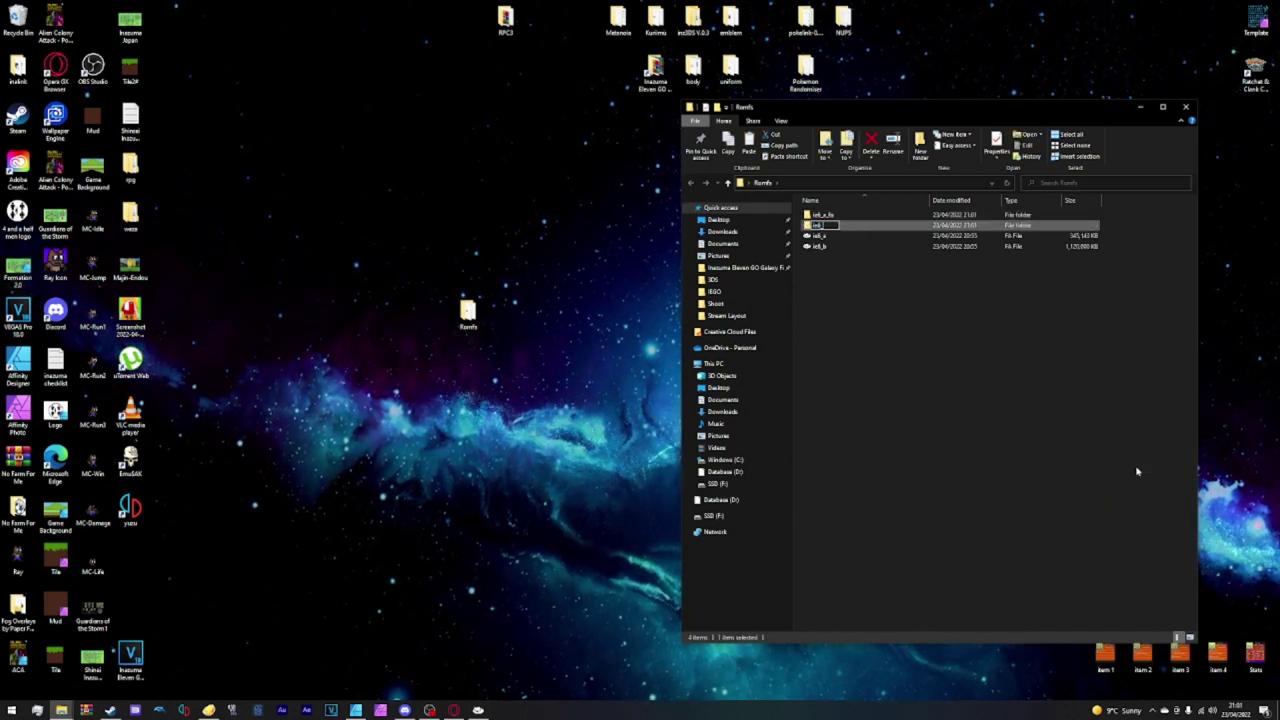
pyautogui.write('ieb_b_fs')
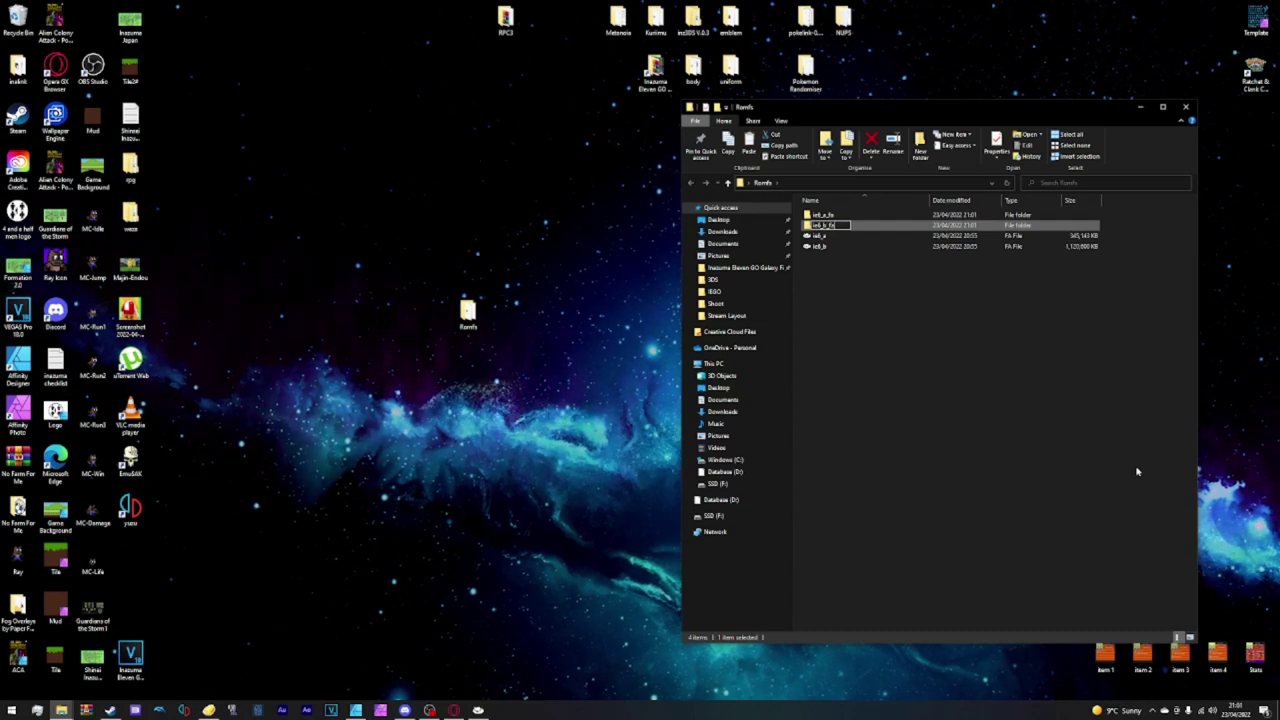
pyautogui.write('e')
pyautogui.press('Return')
pyautogui.click(1109, 443)
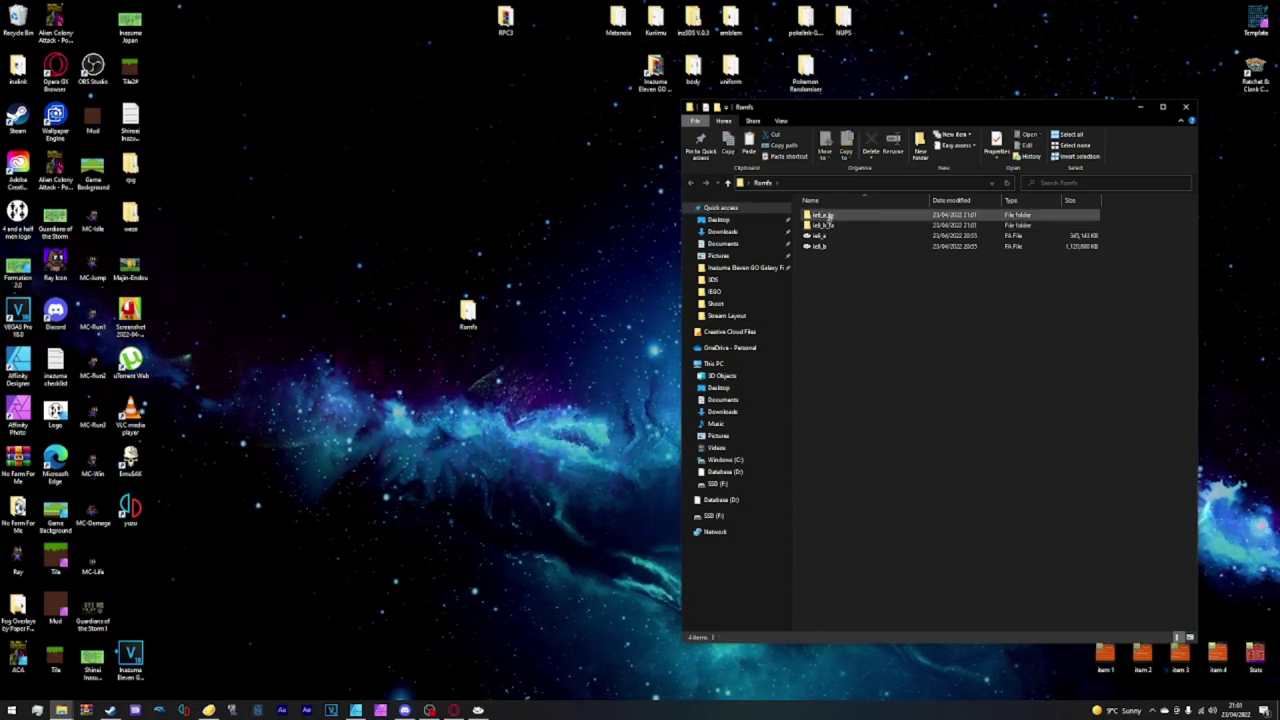
# - Open the ie6_b_fa folder and create a folder named res in it
pyautogui.doubleClick(826, 216)
pyautogui.rightClick(831, 251)
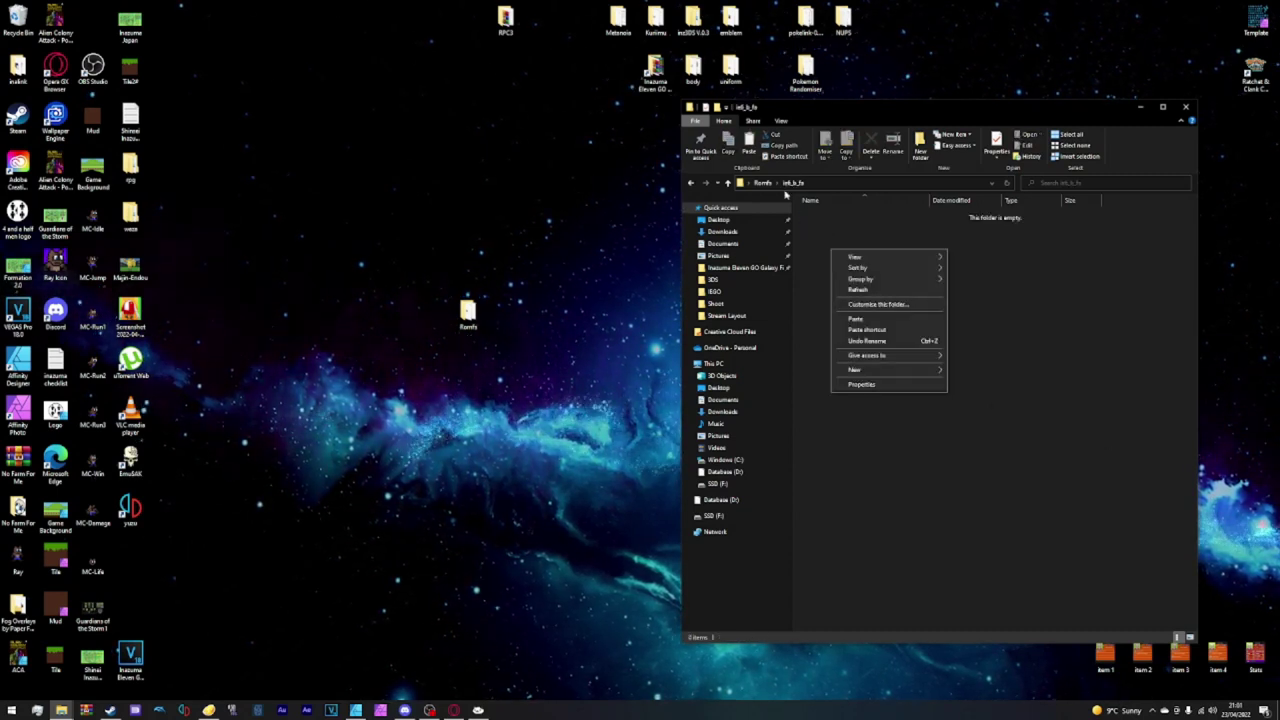
pyautogui.moveTo(855, 369)
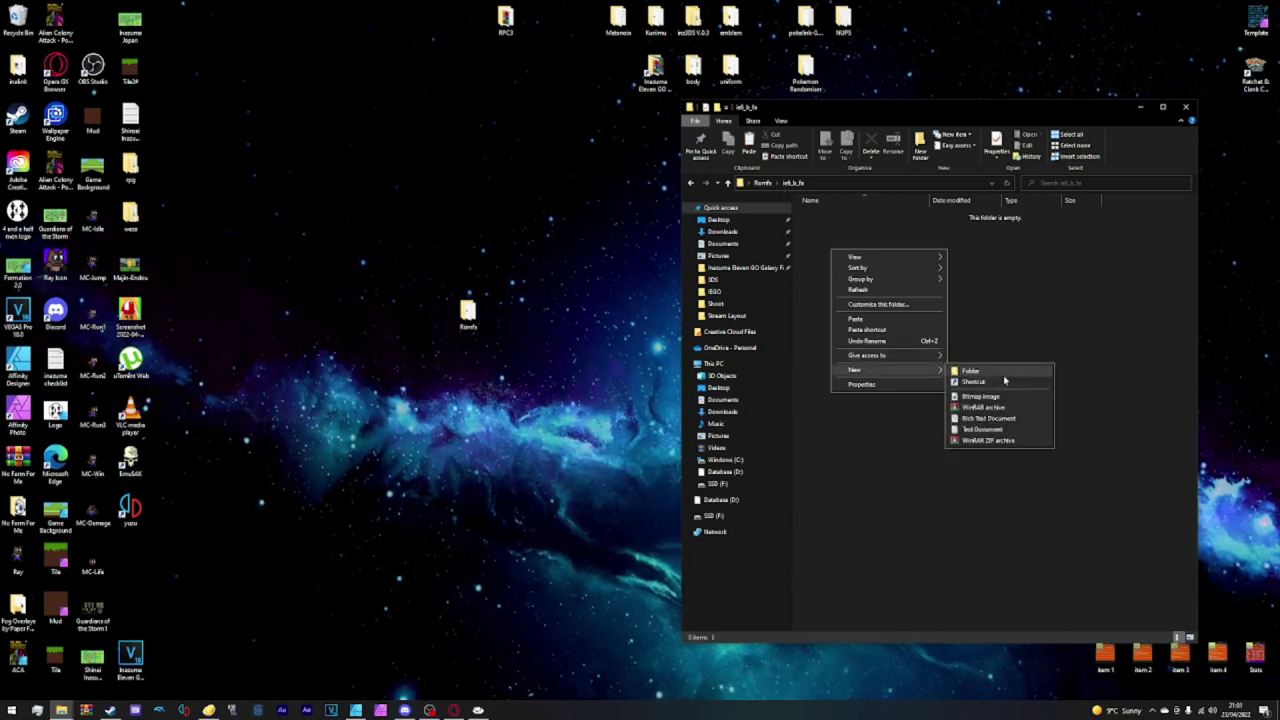
pyautogui.click(978, 371)
pyautogui.write('res')
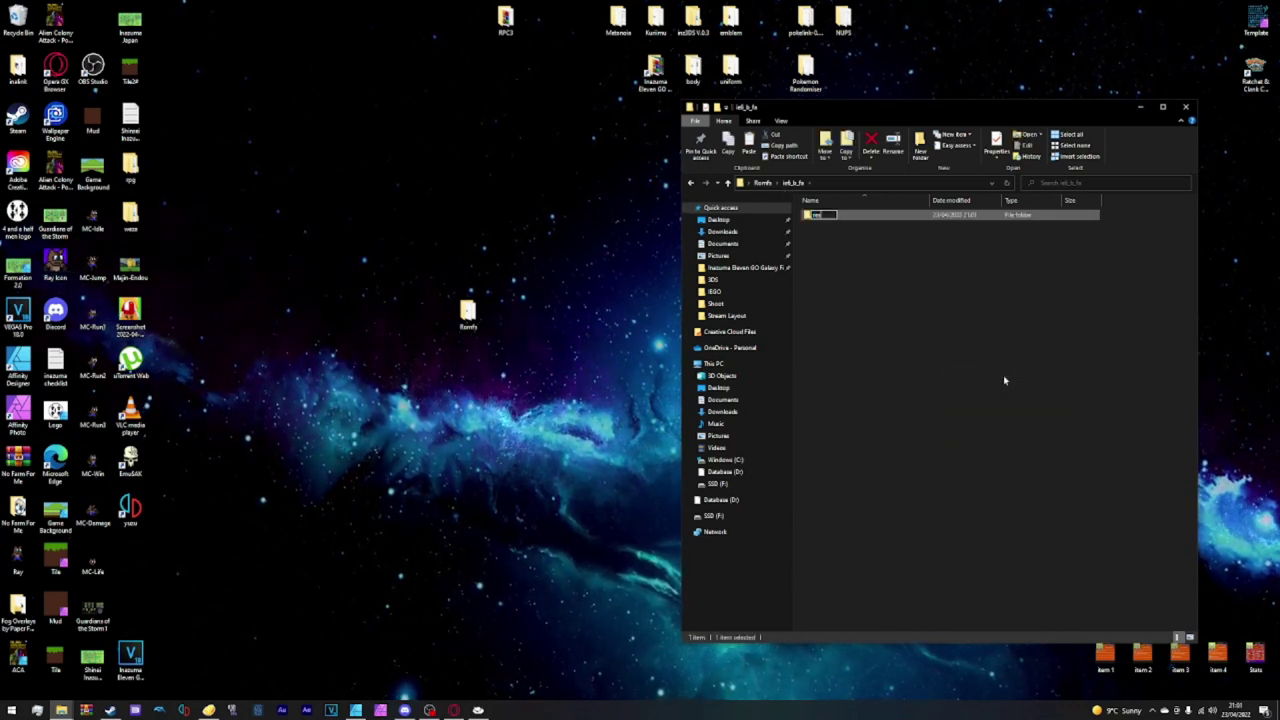
pyautogui.press('Return')
# - Create a folder named data alongside res in the ie6_b_fa folder
pyautogui.rightClick(1005, 380)
pyautogui.moveTo(1050, 498)
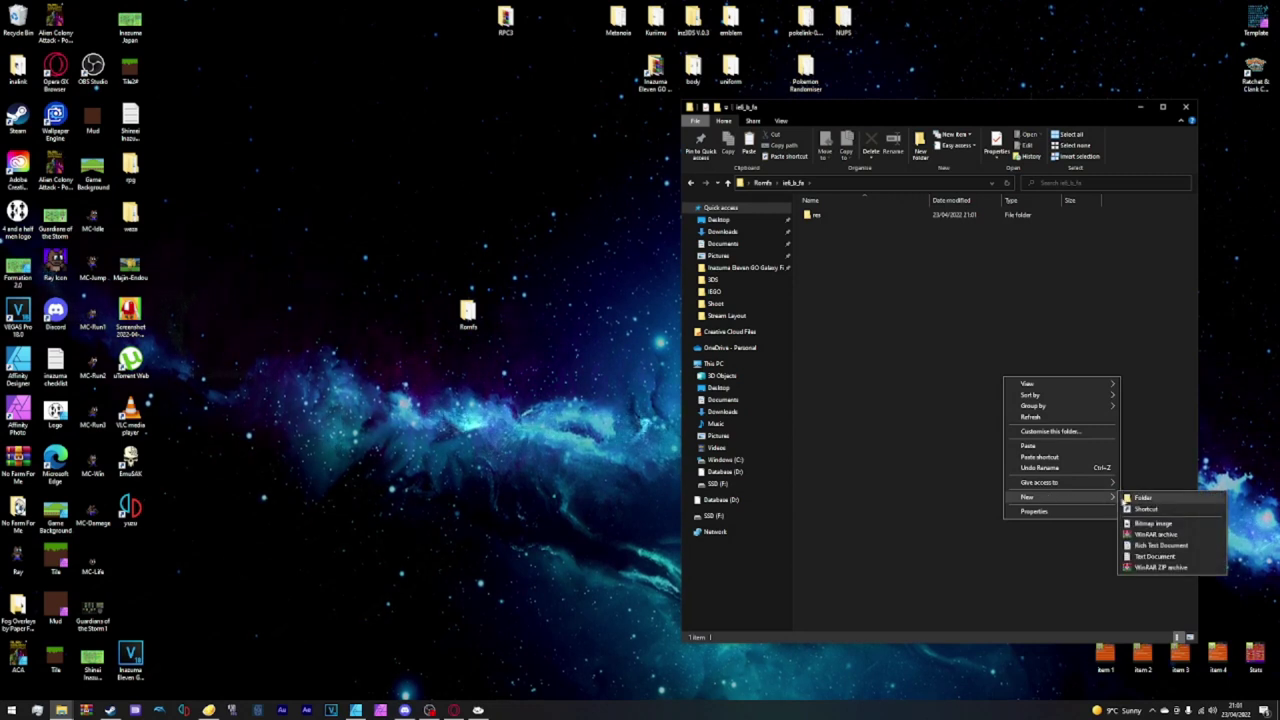
pyautogui.click(1140, 497)
pyautogui.write('data')
pyautogui.press('Return')
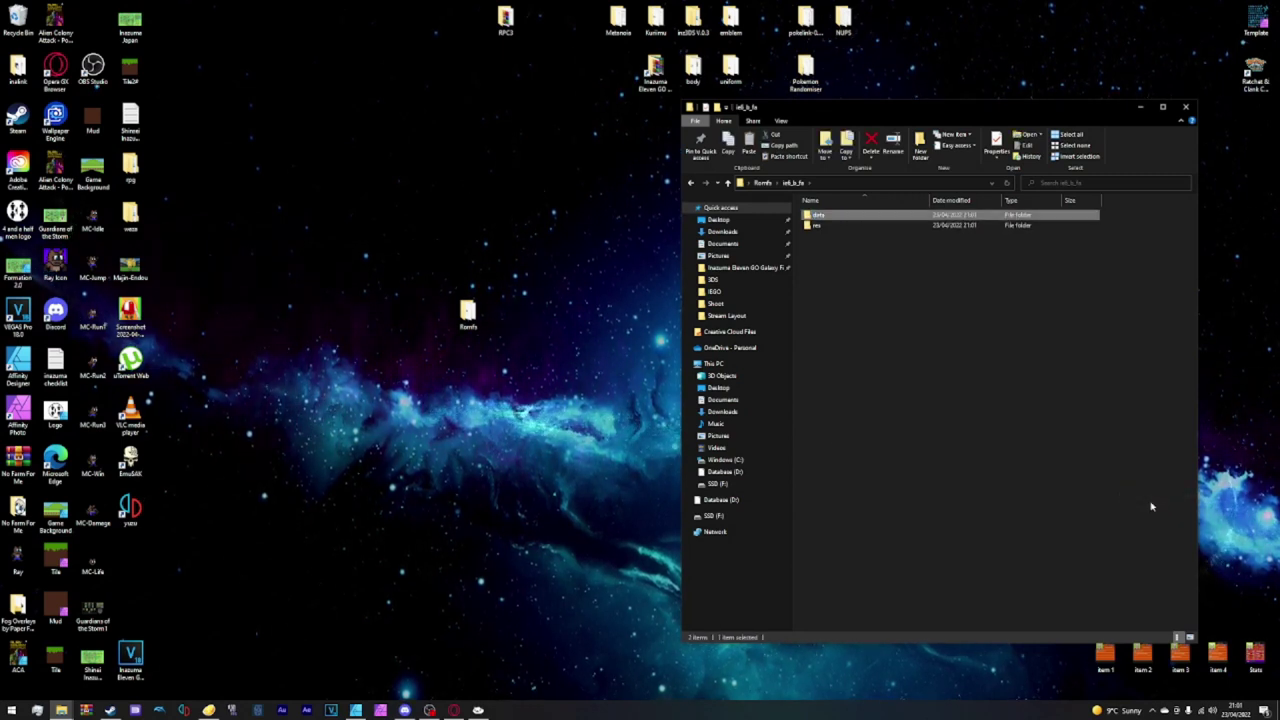
# - Move the res folder into the data folder and return to the Romfs folder
pyautogui.click(806, 226)
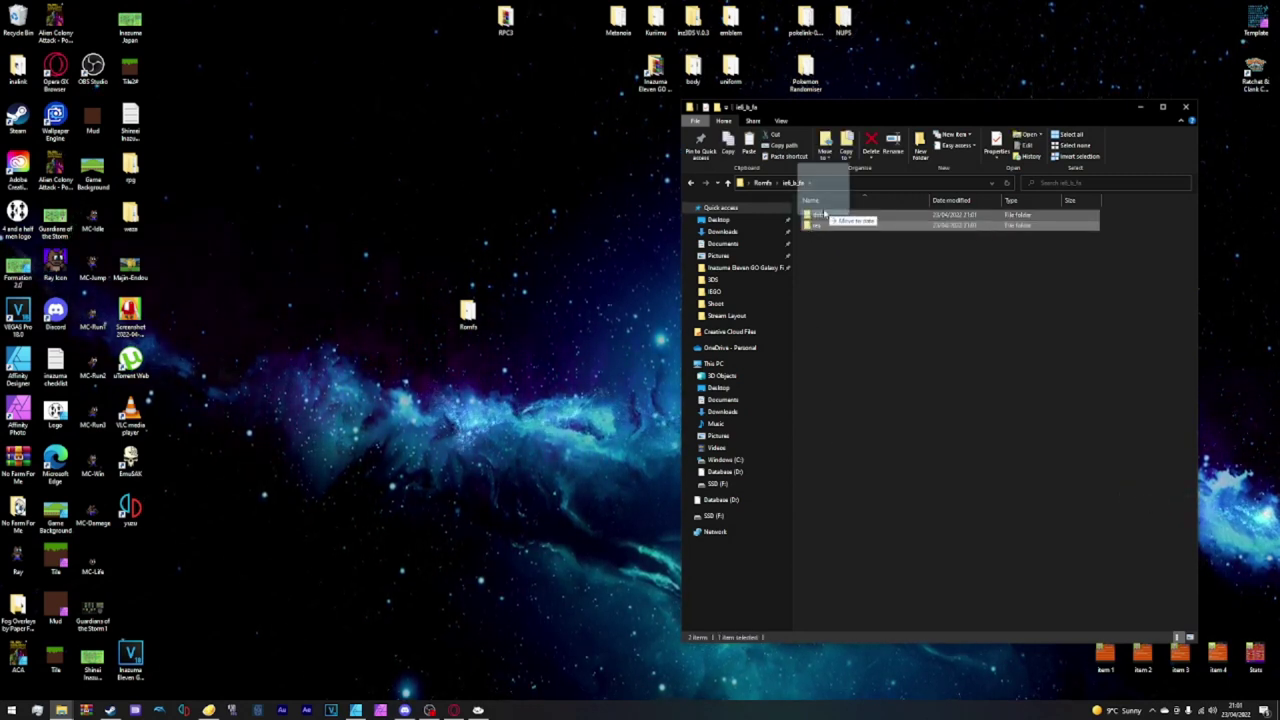
pyautogui.press('Delete')
pyautogui.hotkey('alt', 'Up')
# - Open the ie6_b archive in Karameru and select the eartheleven folder under data/res
pyautogui.click(836, 249)
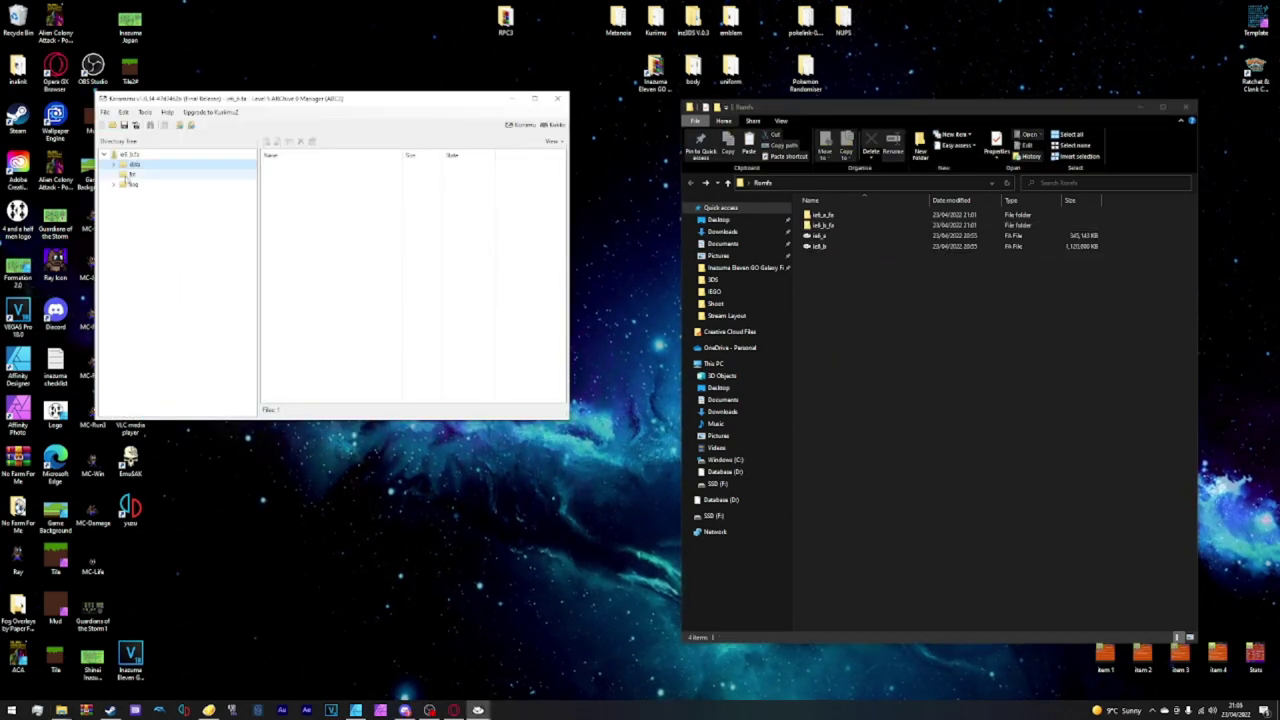
pyautogui.click(113, 165)
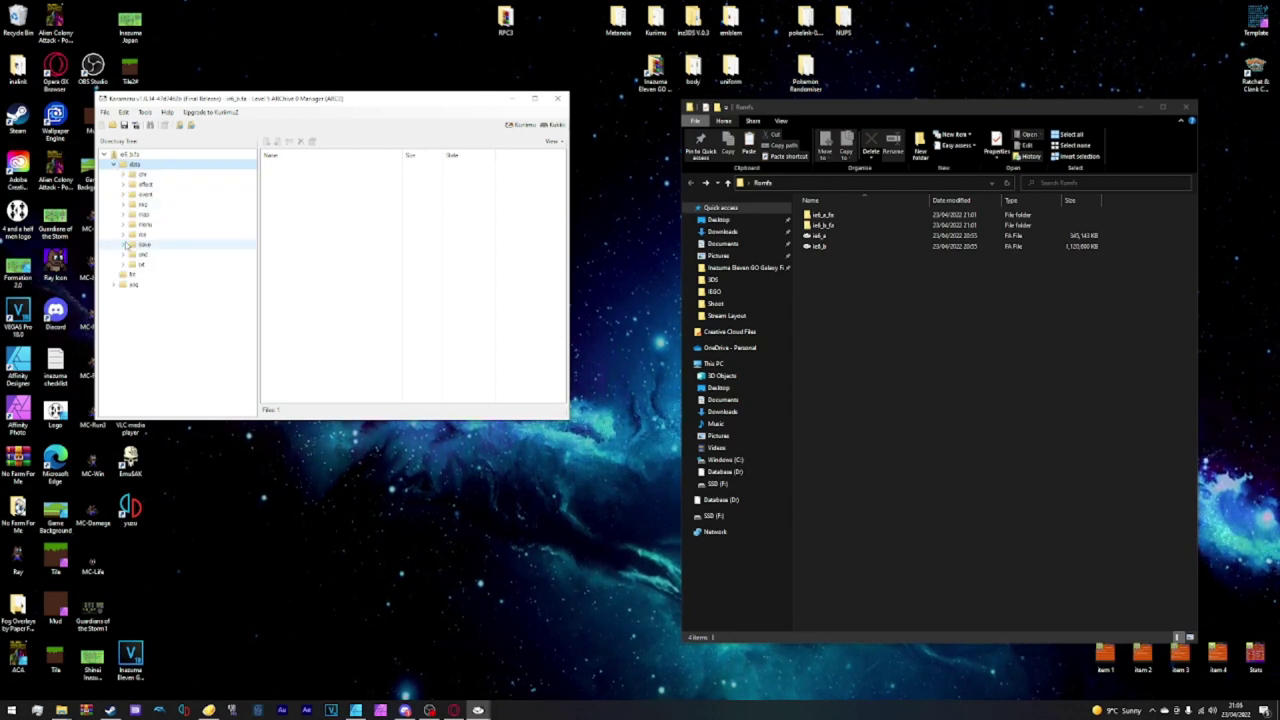
pyautogui.doubleClick(140, 235)
pyautogui.click(162, 245)
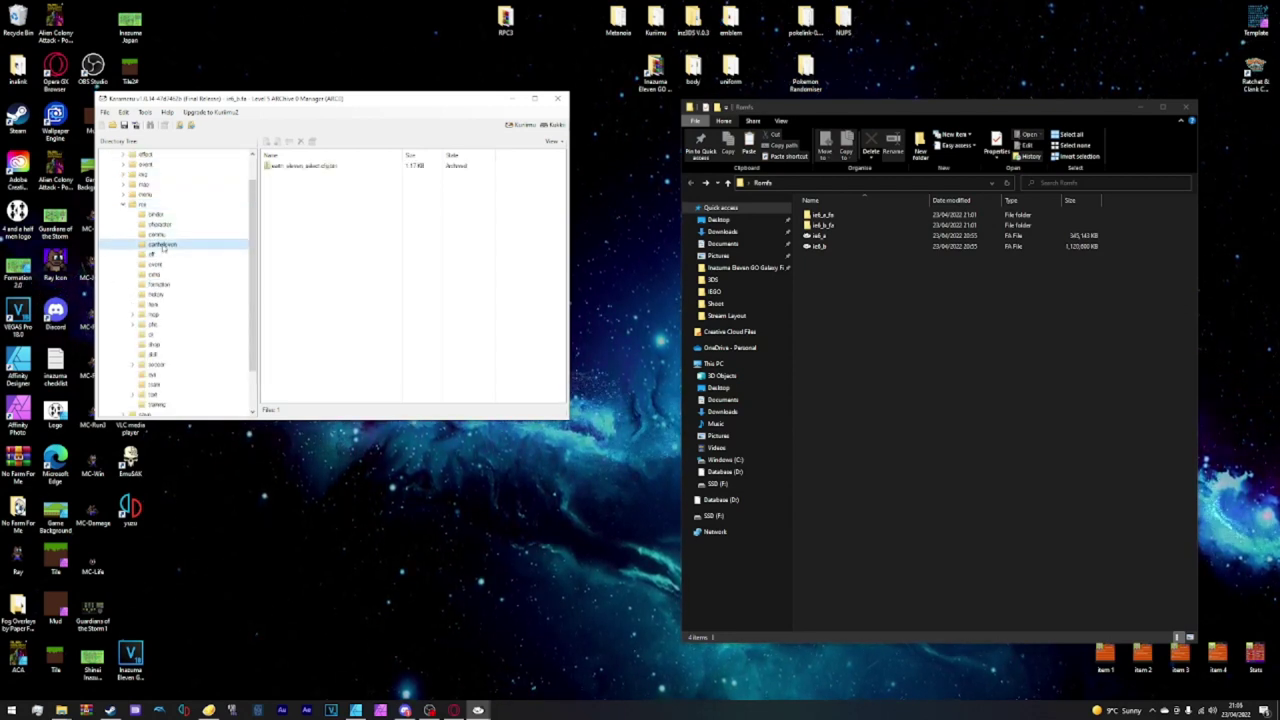
# - Extract earth_eleven_select.cfg.bin from the eartheleven folder into Romfs/ie6_b_fa/data/res
pyautogui.rightClick(163, 250)
pyautogui.click(200, 256)
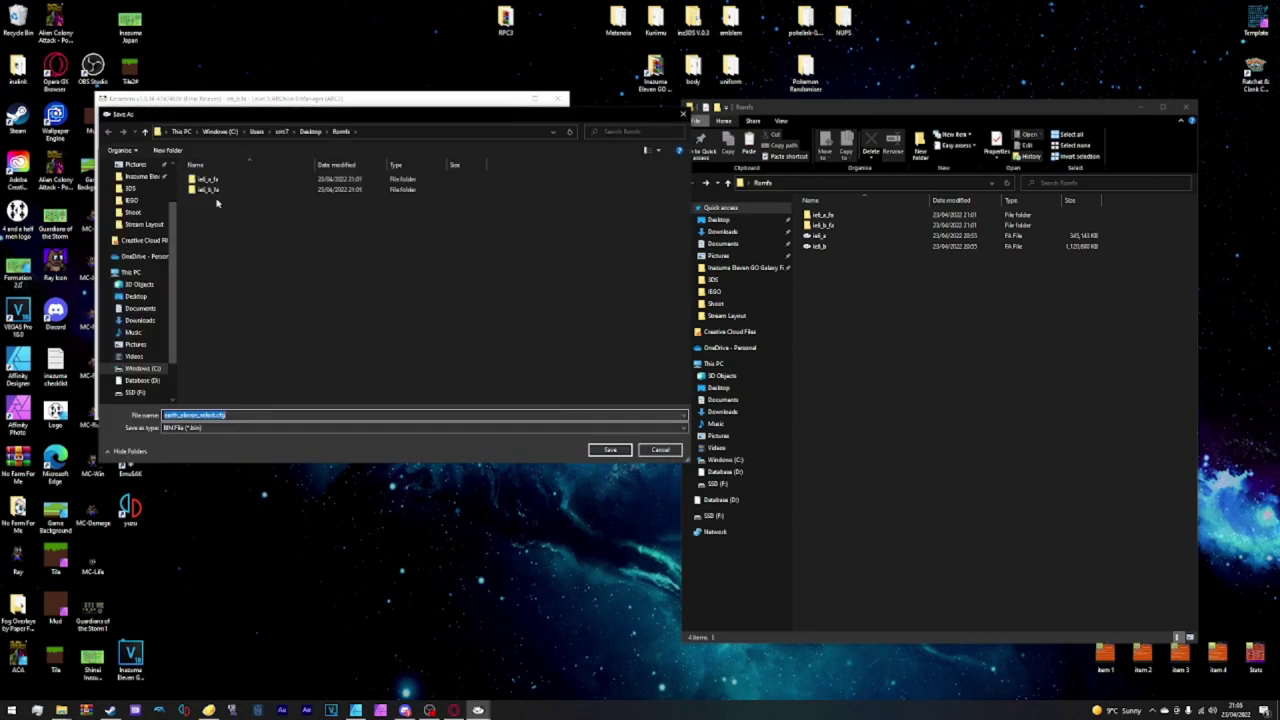
pyautogui.doubleClick(210, 189)
pyautogui.doubleClick(208, 180)
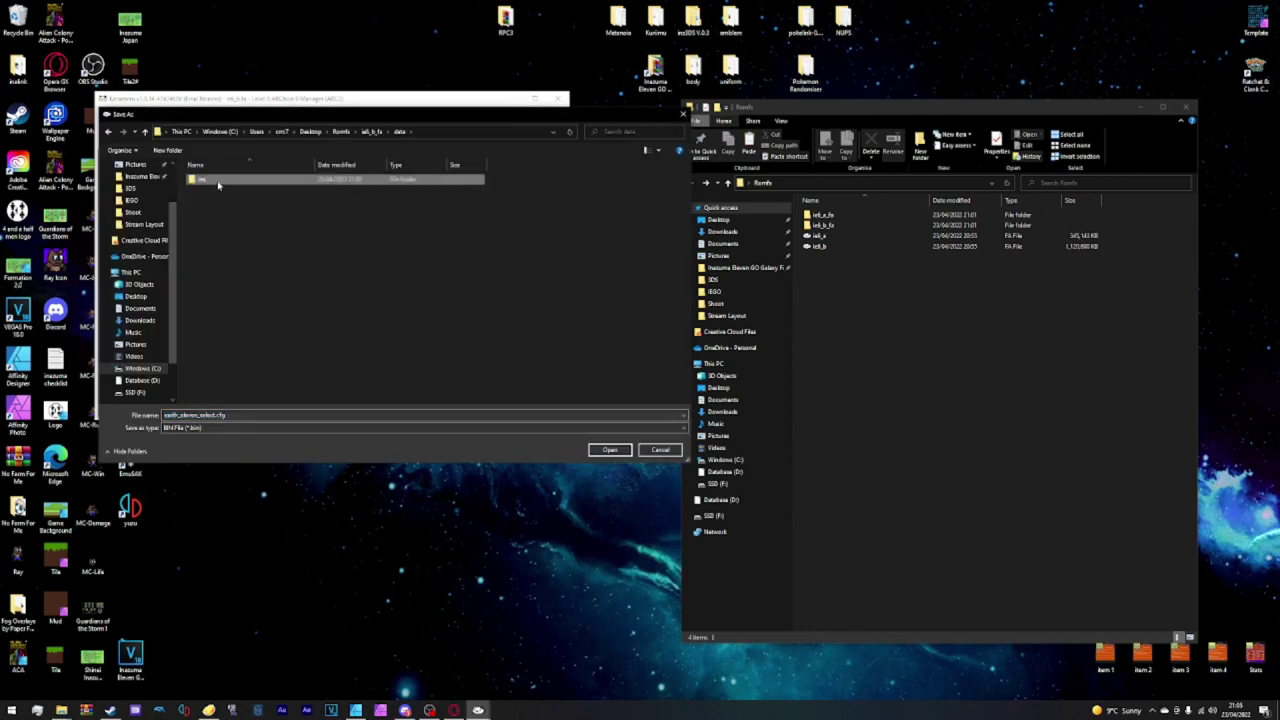
pyautogui.doubleClick(218, 182)
pyautogui.click(610, 449)
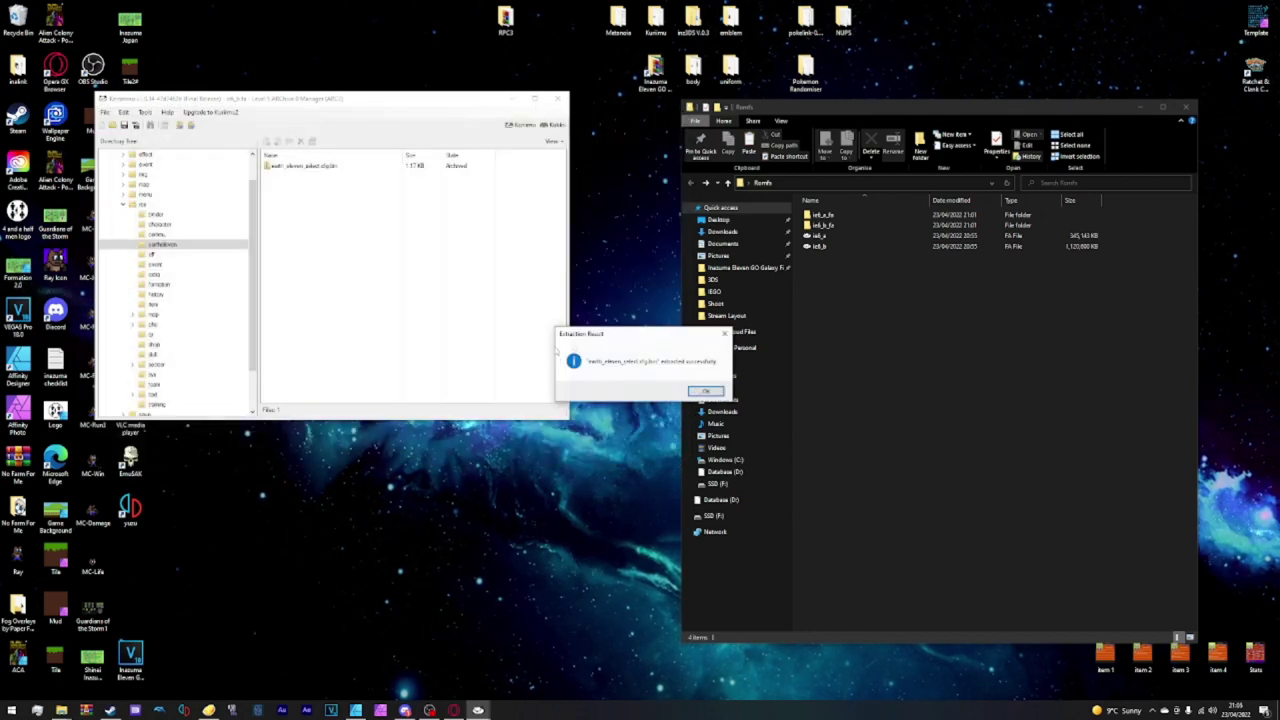
pyautogui.click(705, 391)
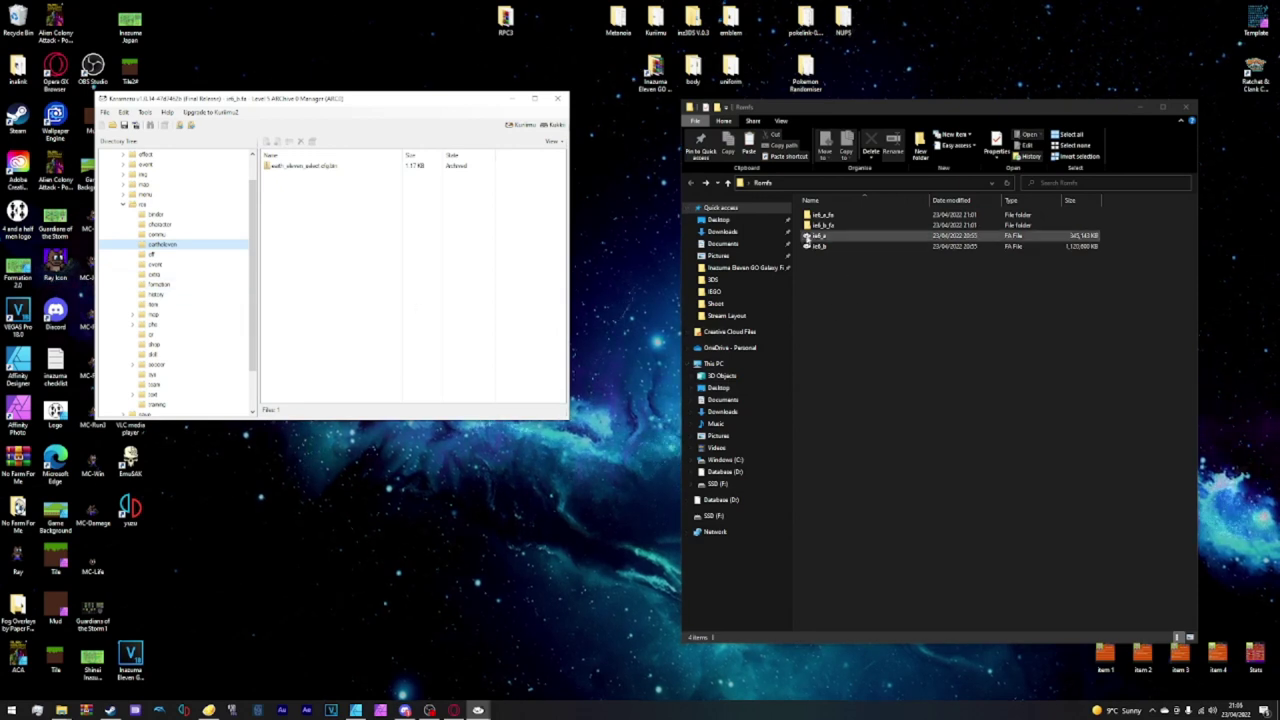
# - In File Explorer, create a folder named eartheleven inside ie6_b_fa/data/res, matching the archive's folder name
pyautogui.click(820, 226)
pyautogui.doubleClick(820, 226)
pyautogui.doubleClick(830, 218)
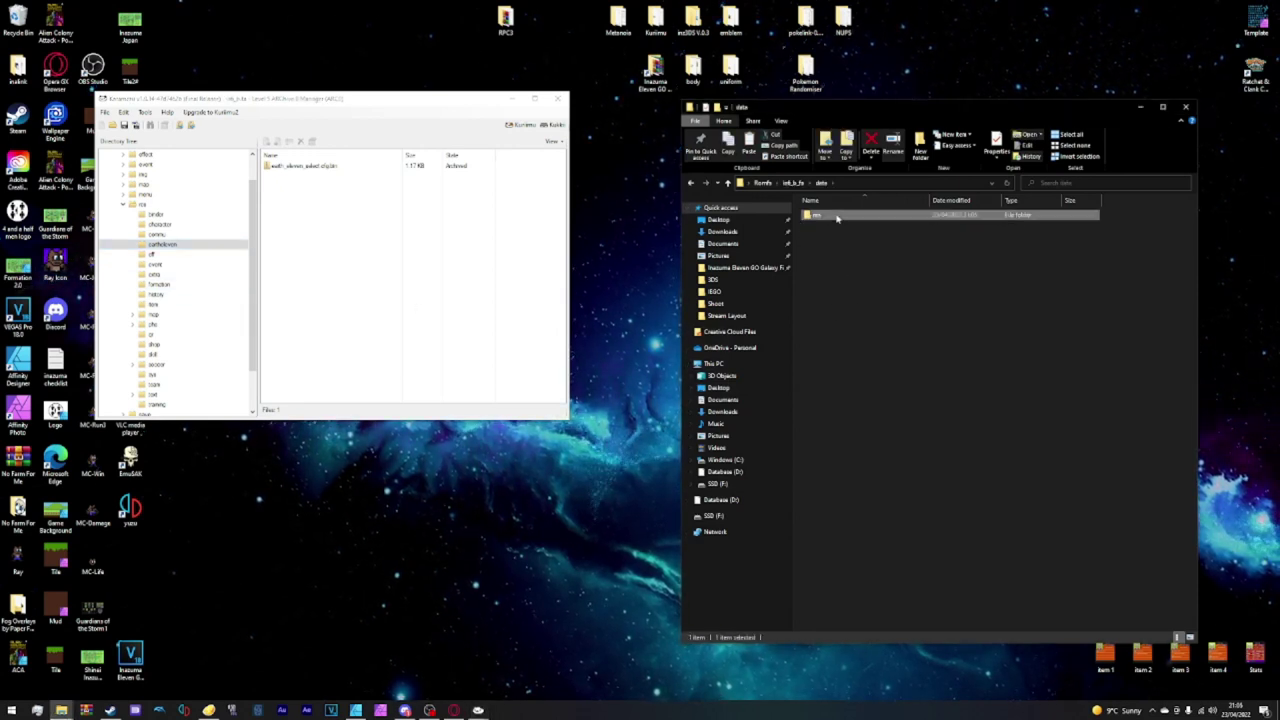
pyautogui.doubleClick(833, 217)
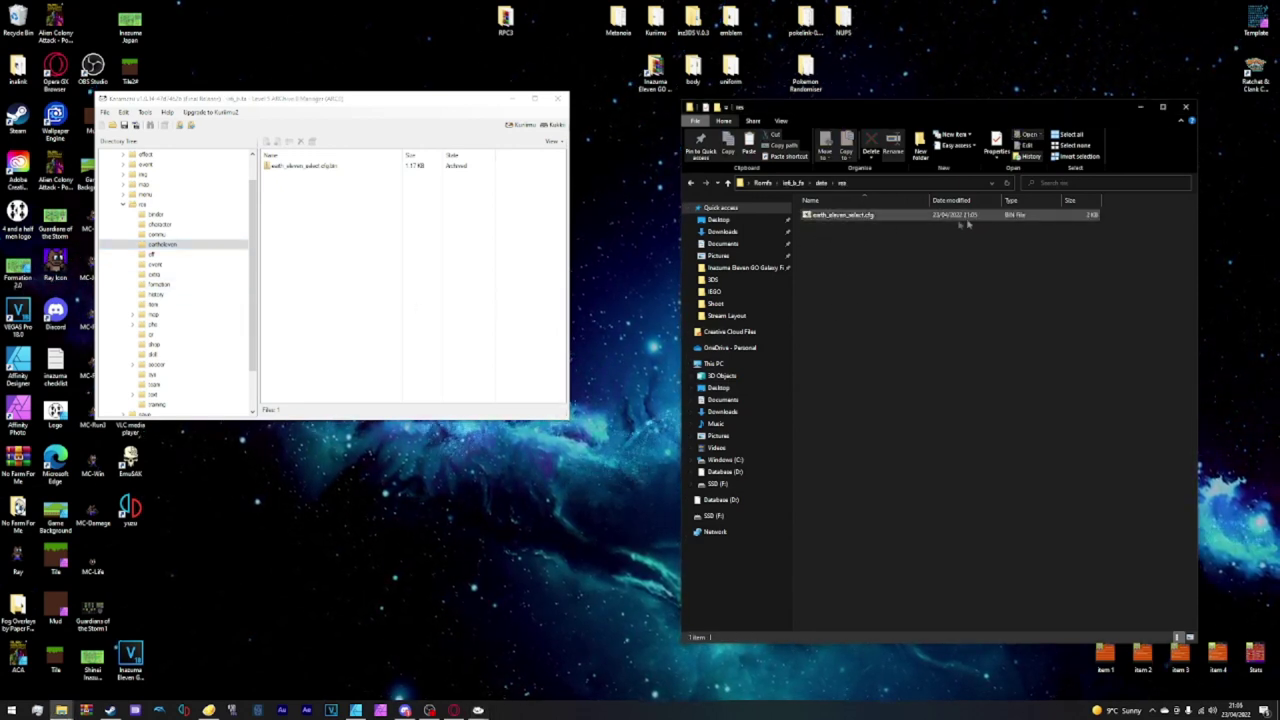
pyautogui.rightClick(857, 245)
pyautogui.moveTo(878, 370)
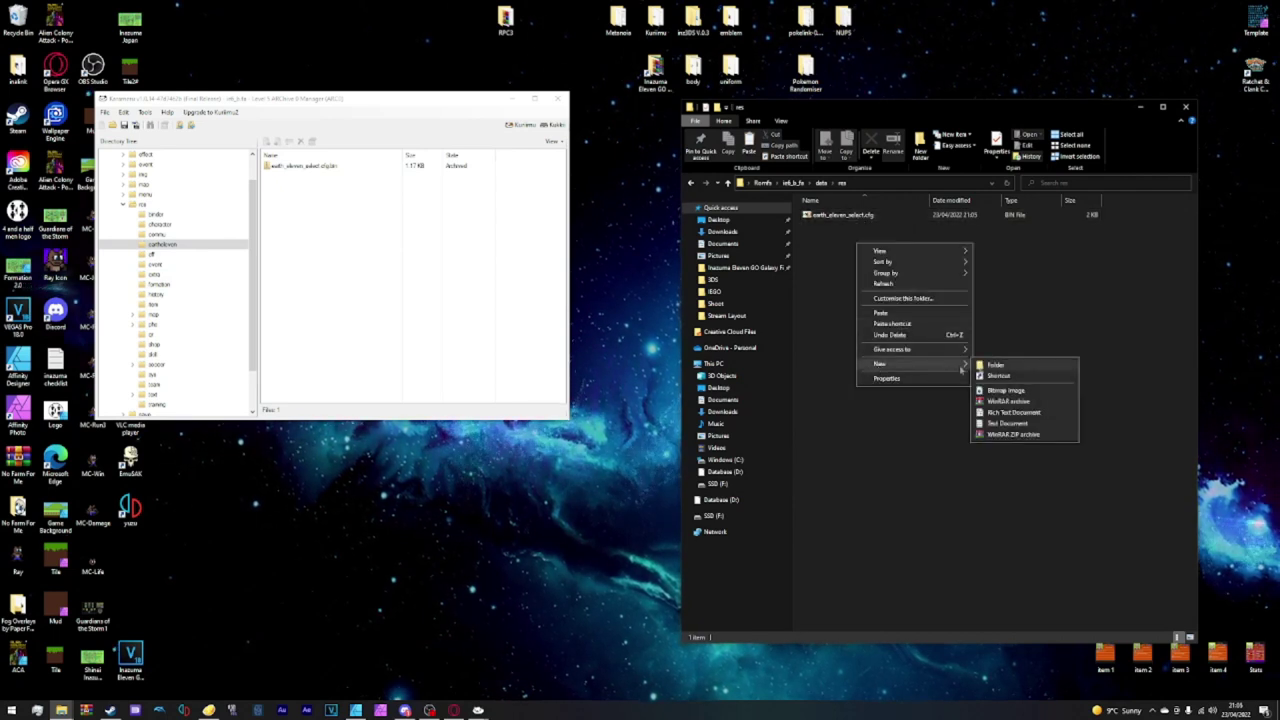
pyautogui.click(1012, 368)
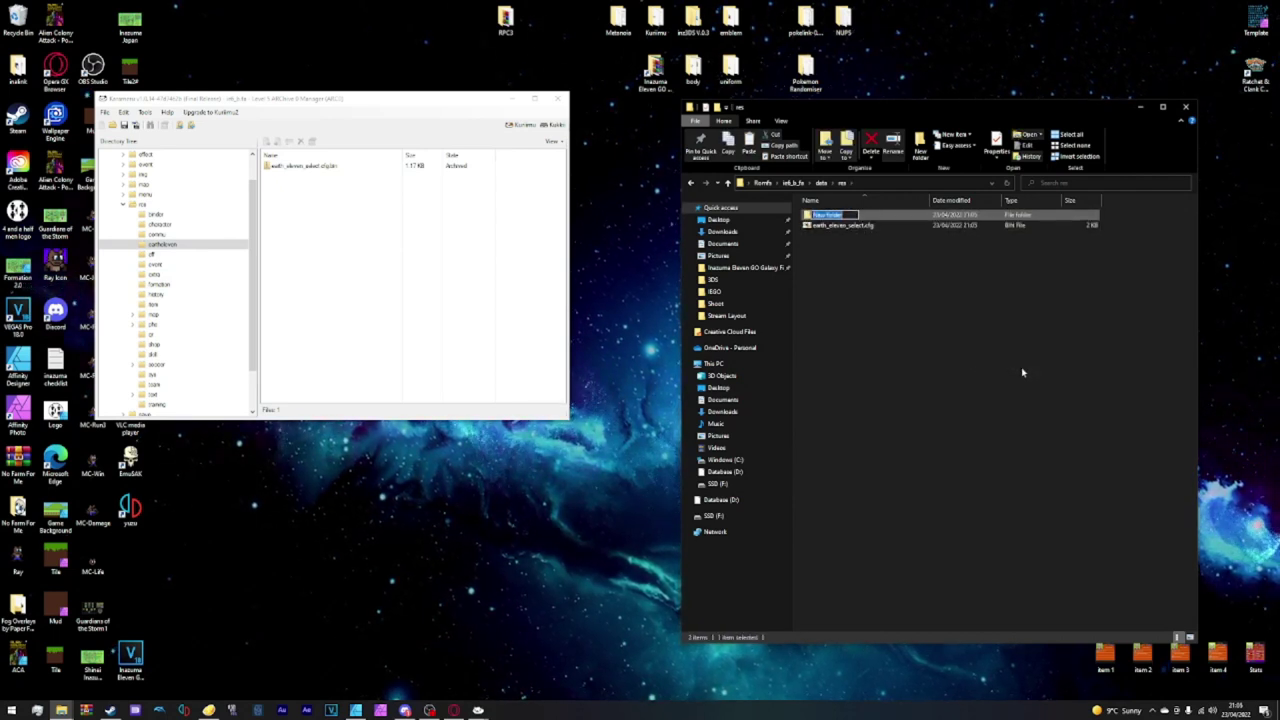
pyautogui.click(153, 246)
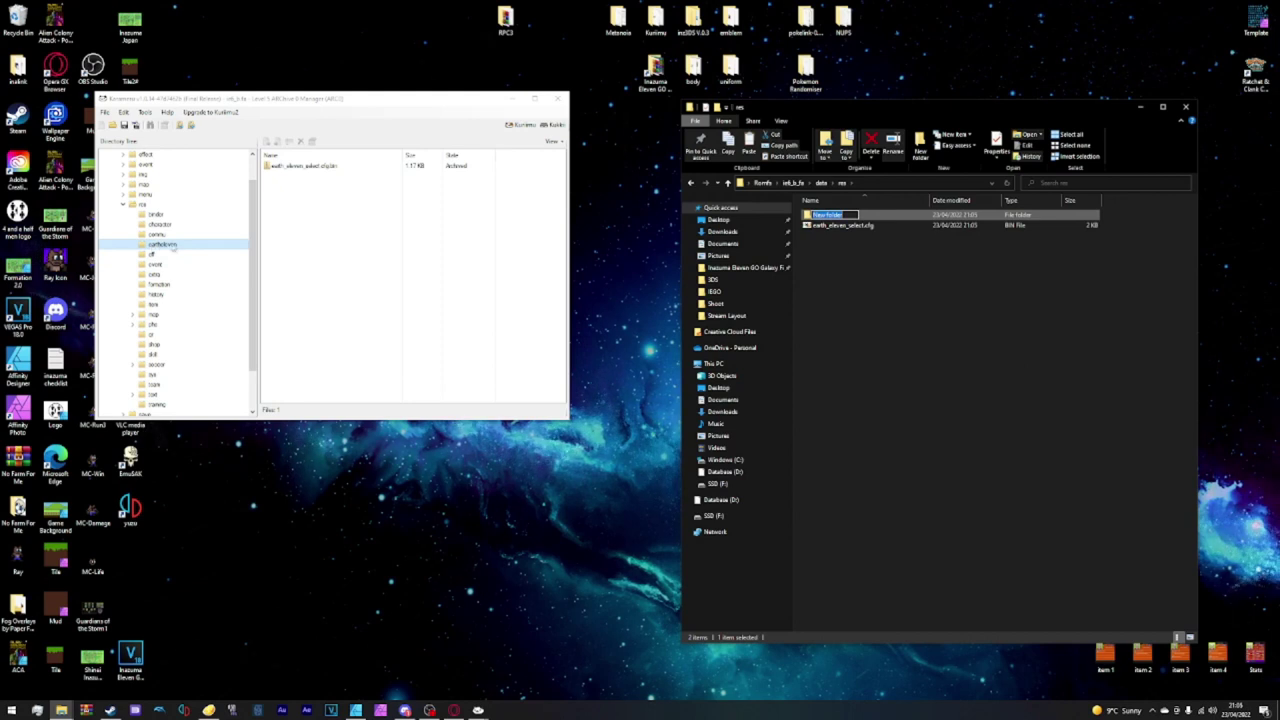
pyautogui.hotkey('alt', 'Tab')
pyautogui.write('ca')
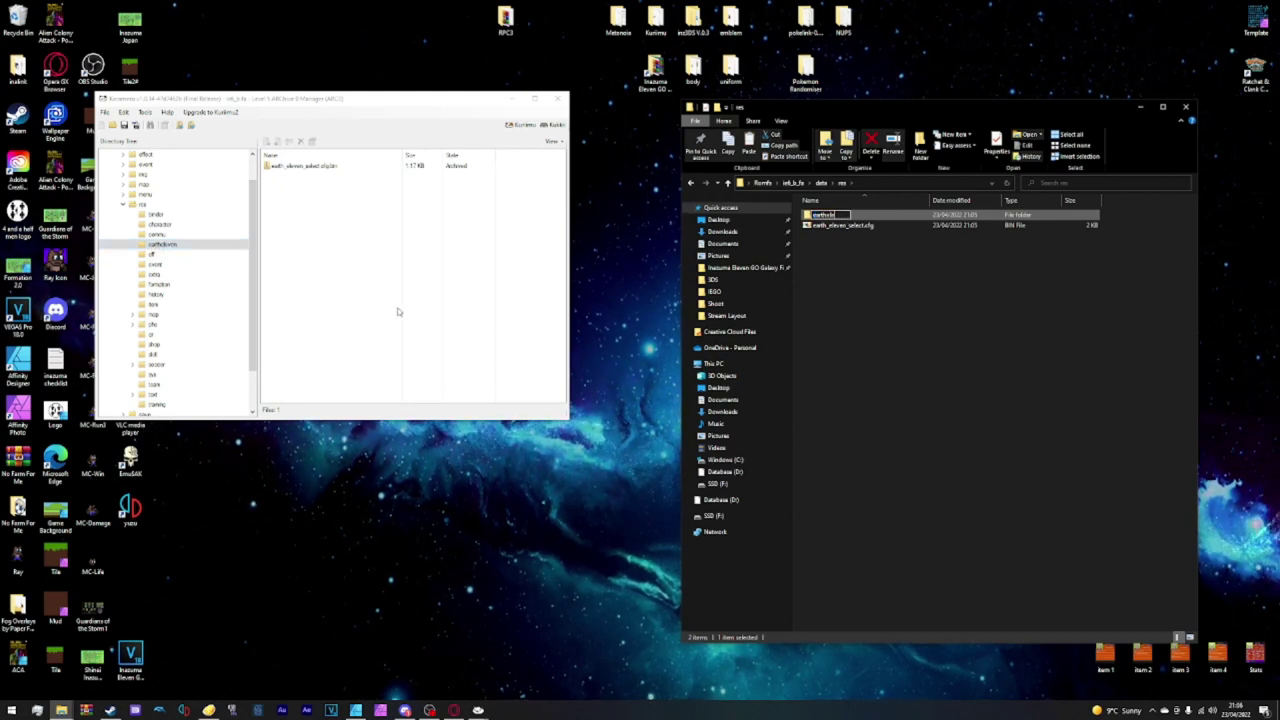
pyautogui.press('Return')
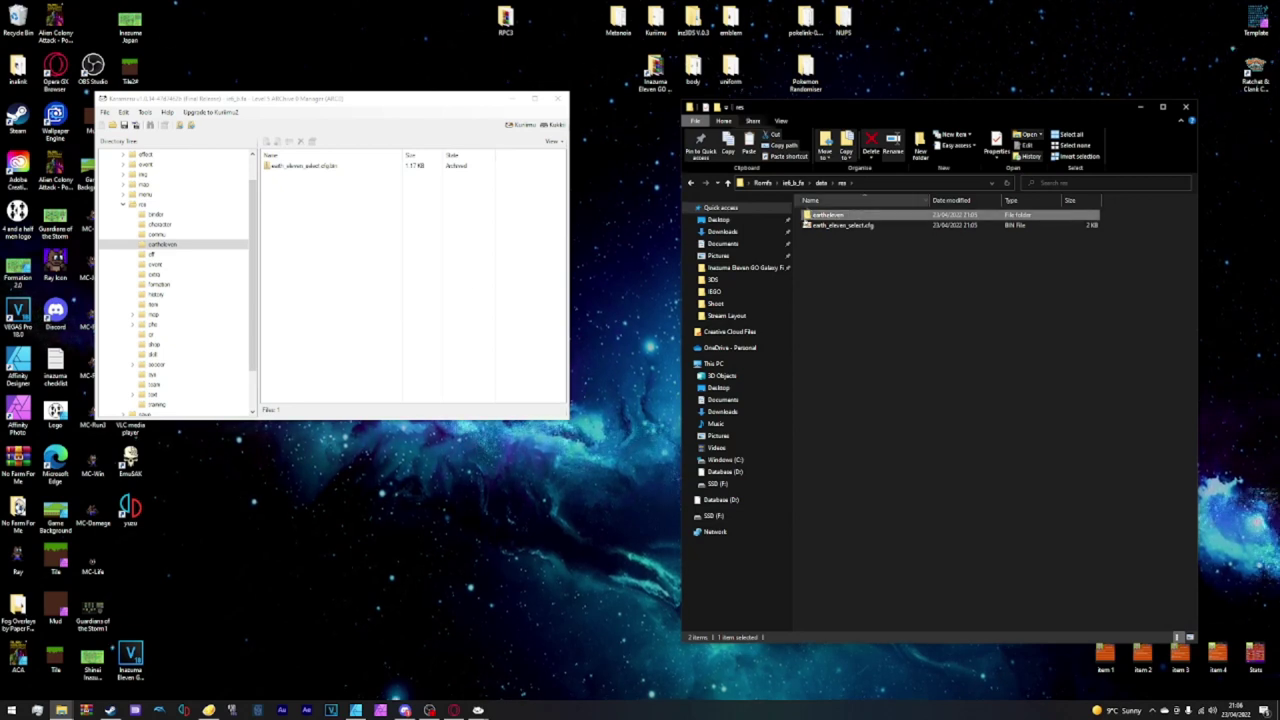
# - Move the earth_eleven_select.cfg file into the eartheleven folder and return to the Romfs folder
pyautogui.click(810, 225)
pyautogui.moveTo(810, 225); pyautogui.dragTo(829, 215)
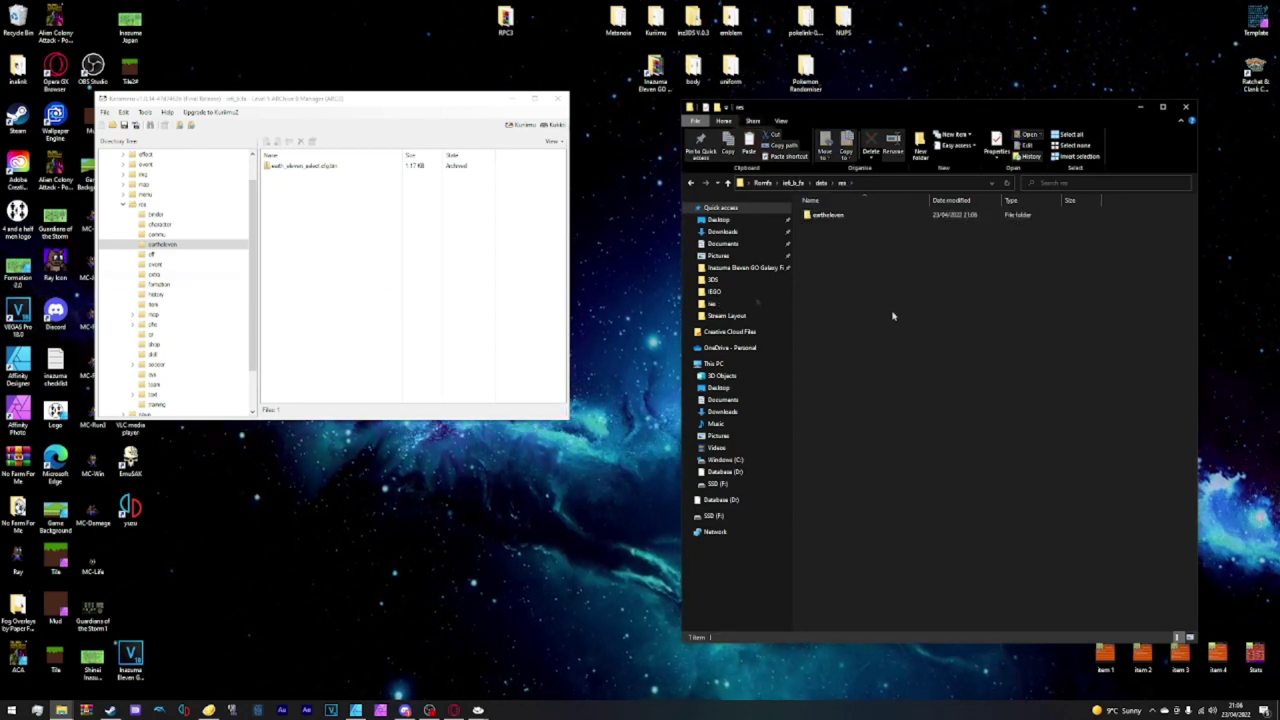
pyautogui.hotkey('alt', 'Up')
pyautogui.hotkey('alt', 'Up')
pyautogui.hotkey('alt', 'Up')
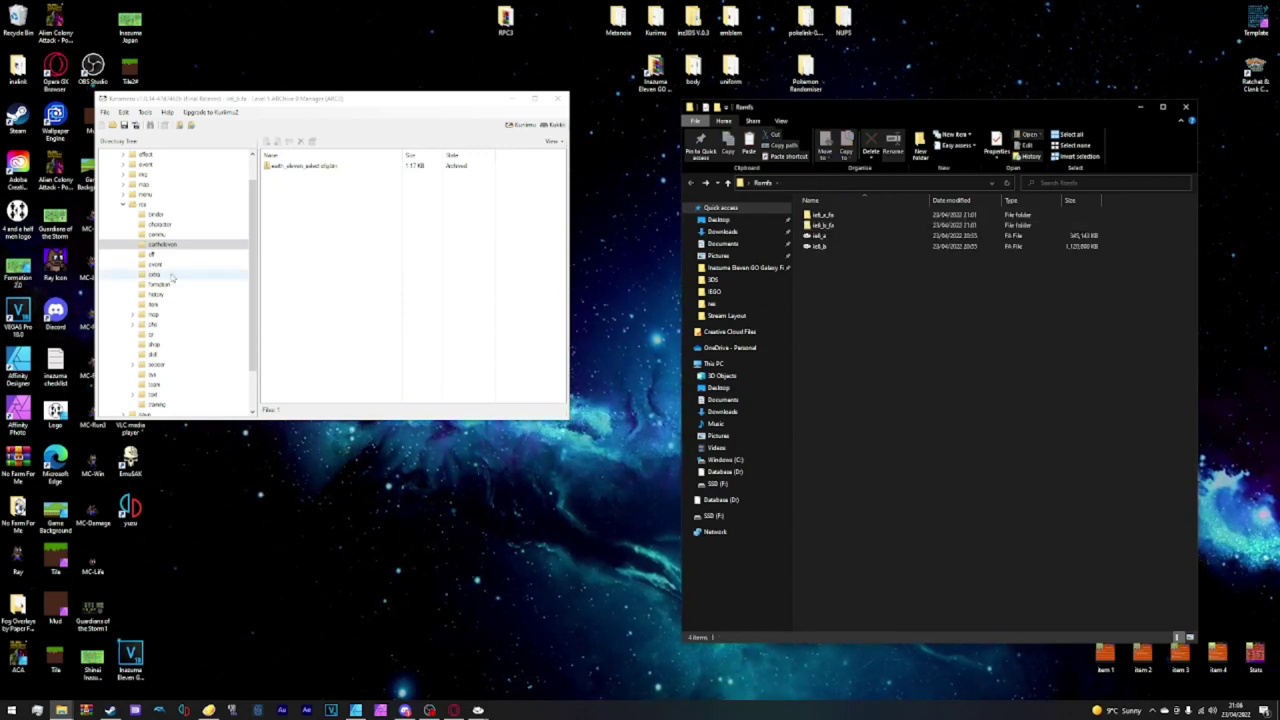
# - Extract the map folder from the ie6_b archive's data/res into Romfs/ie6_b_fa/data/res
pyautogui.rightClick(152, 314)
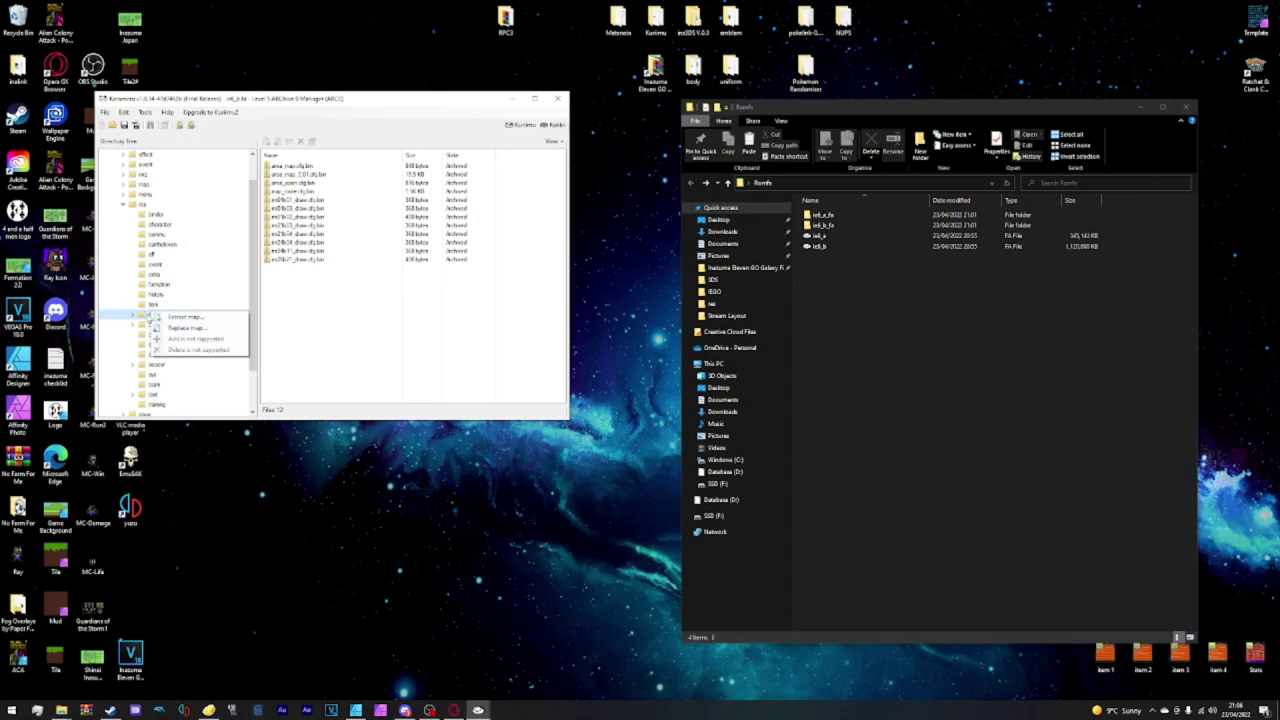
pyautogui.click(146, 314)
pyautogui.rightClick(146, 314)
pyautogui.click(185, 317)
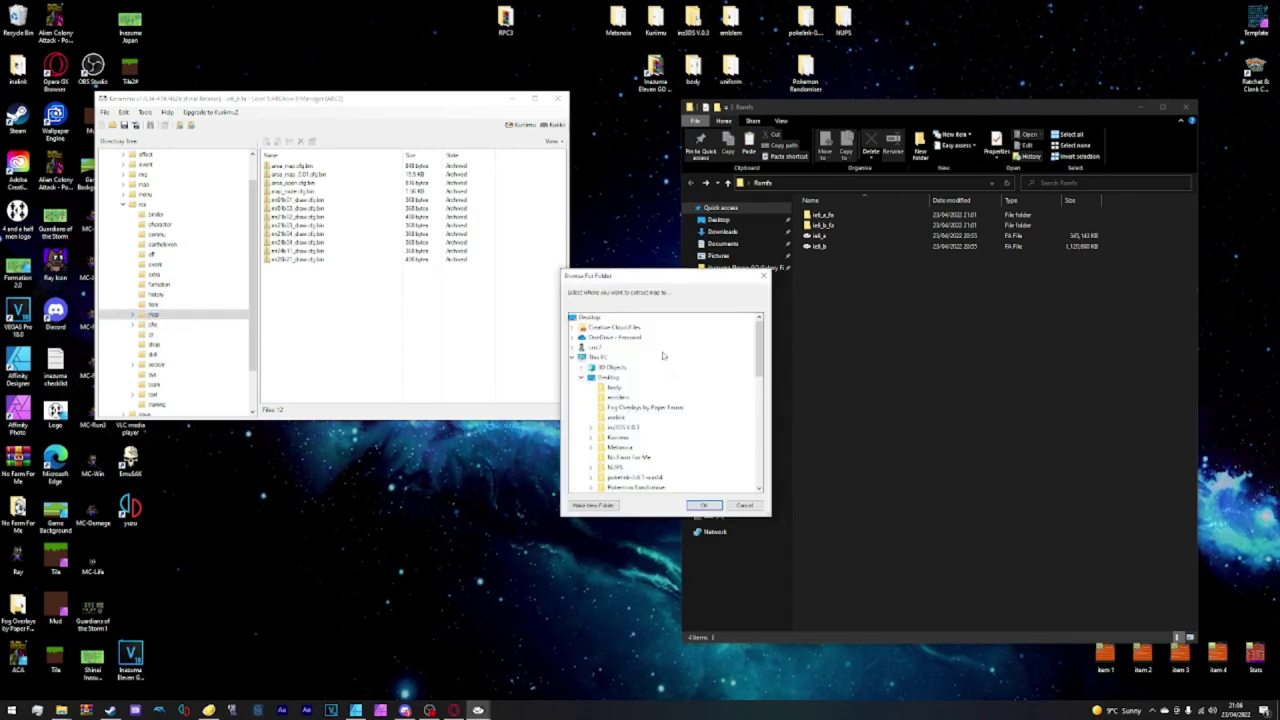
pyautogui.scroll(-2, 662, 380)
pyautogui.doubleClick(618, 437)
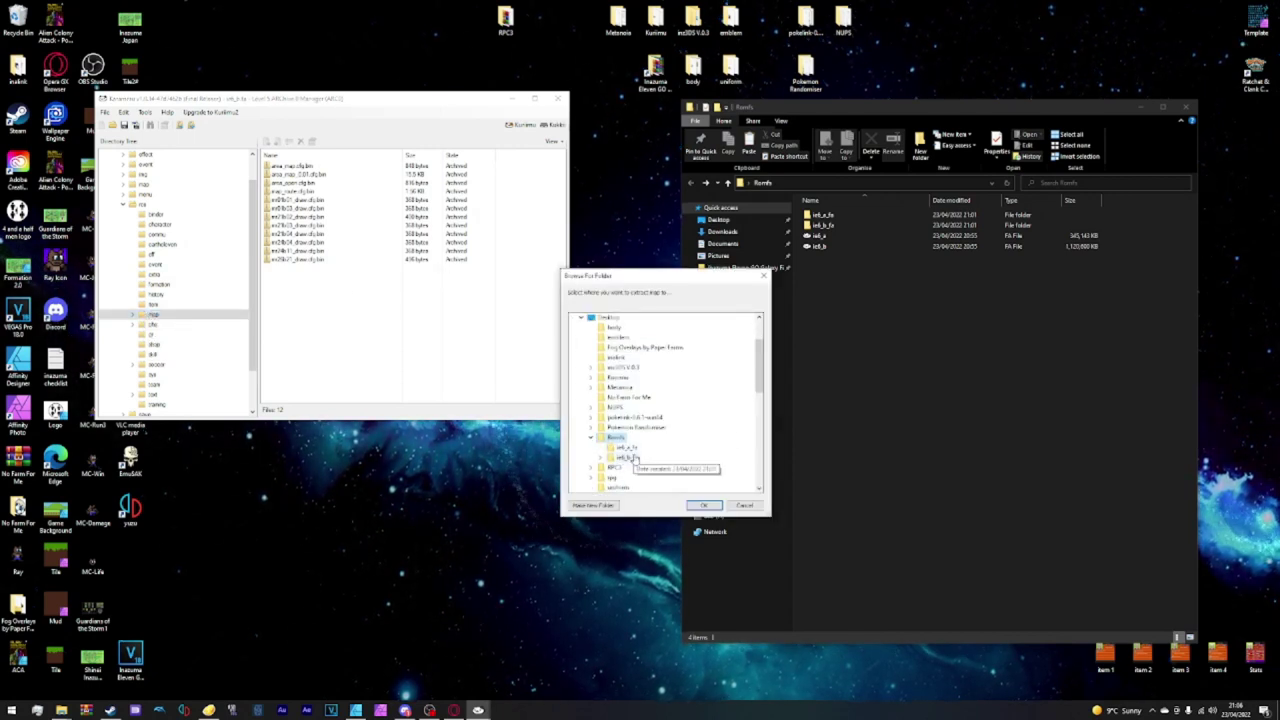
pyautogui.doubleClick(630, 457)
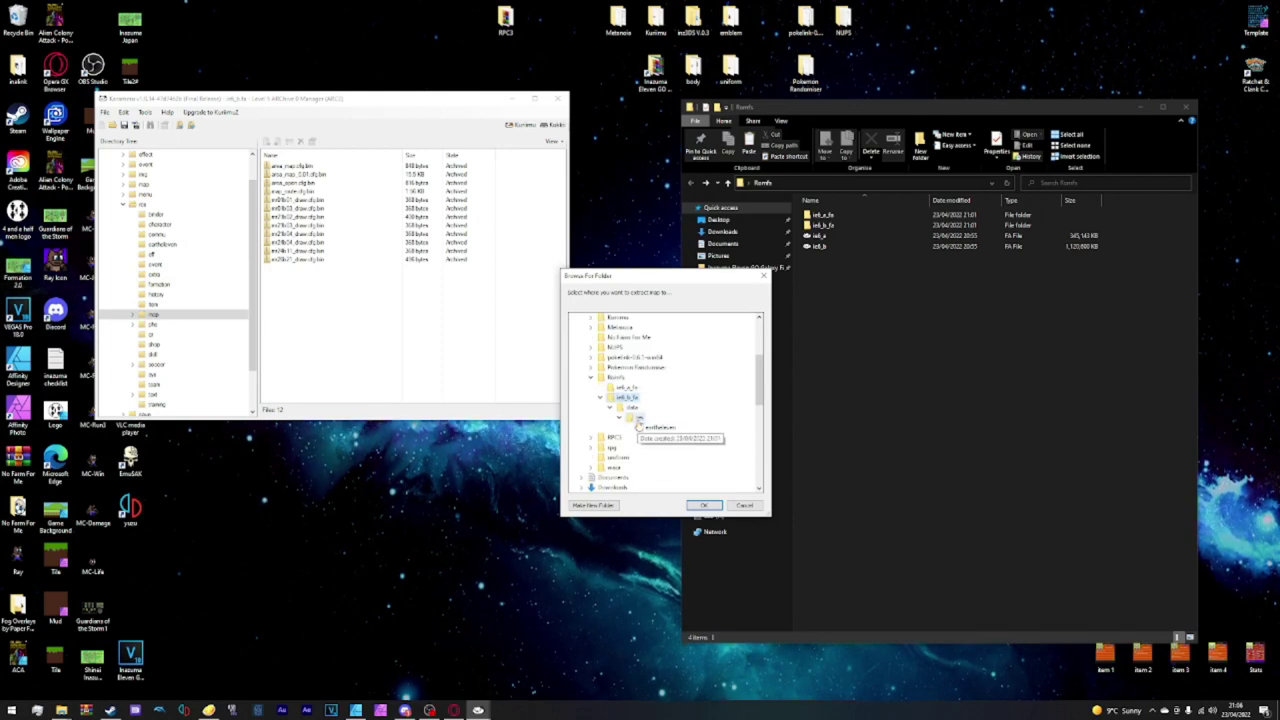
pyautogui.click(707, 506)
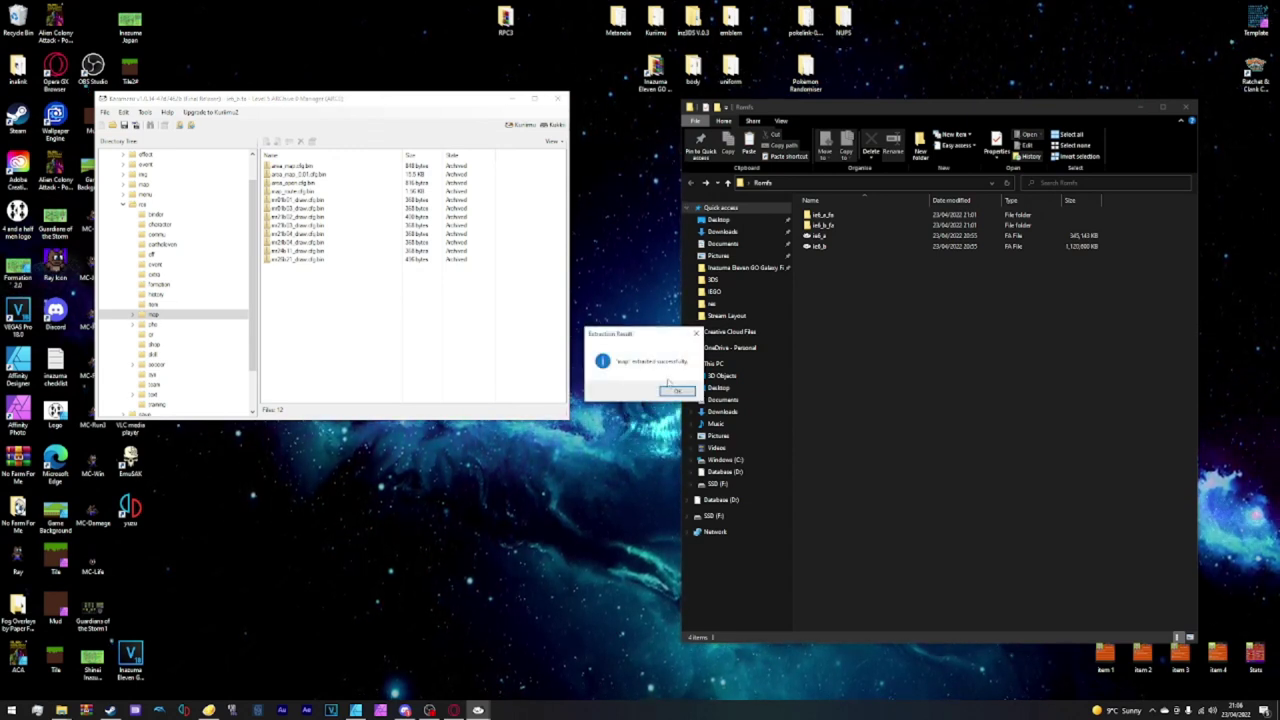
pyautogui.click(676, 391)
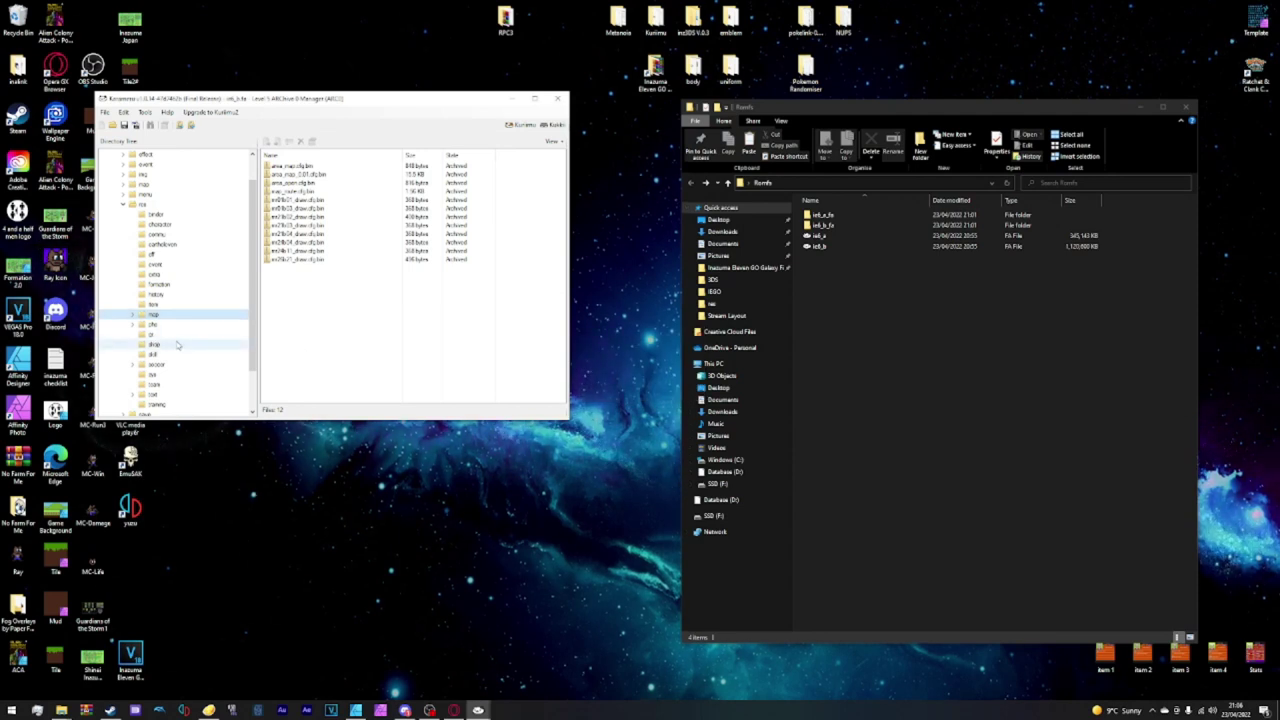
# - Extract the shop folder from the archive into Romfs/ie6_b_fa/data/res
pyautogui.rightClick(175, 346)
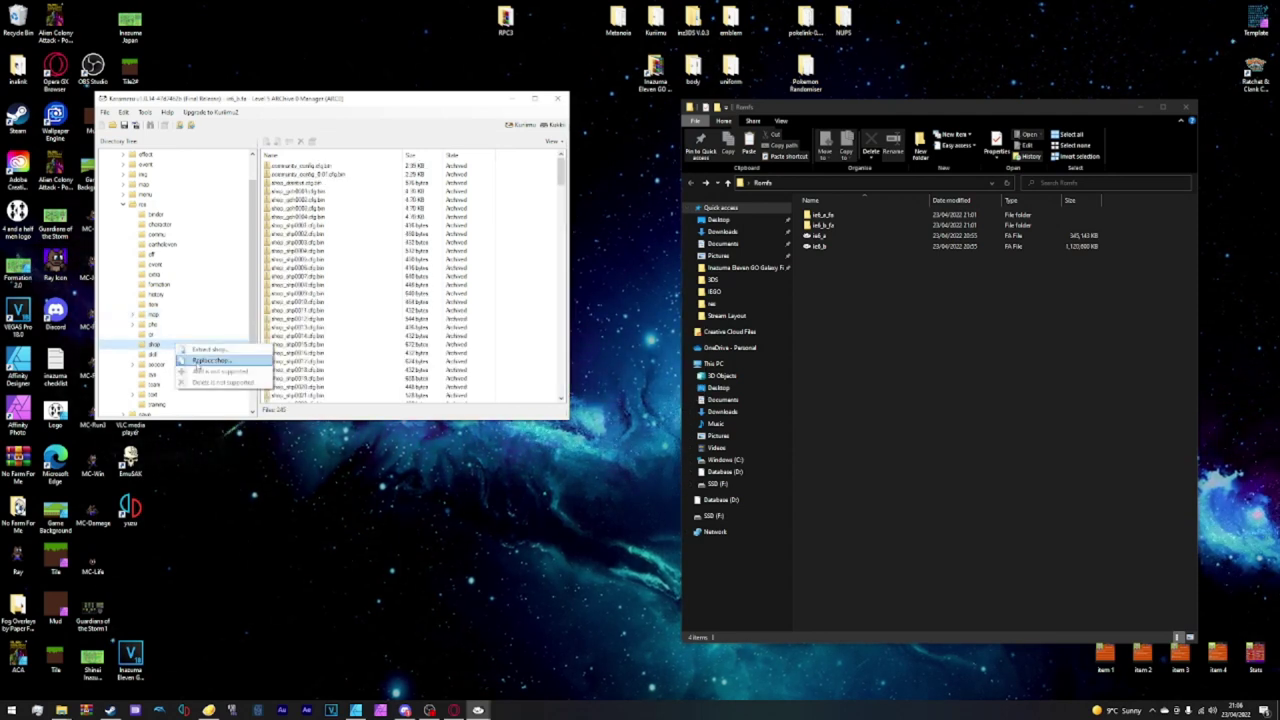
pyautogui.click(207, 349)
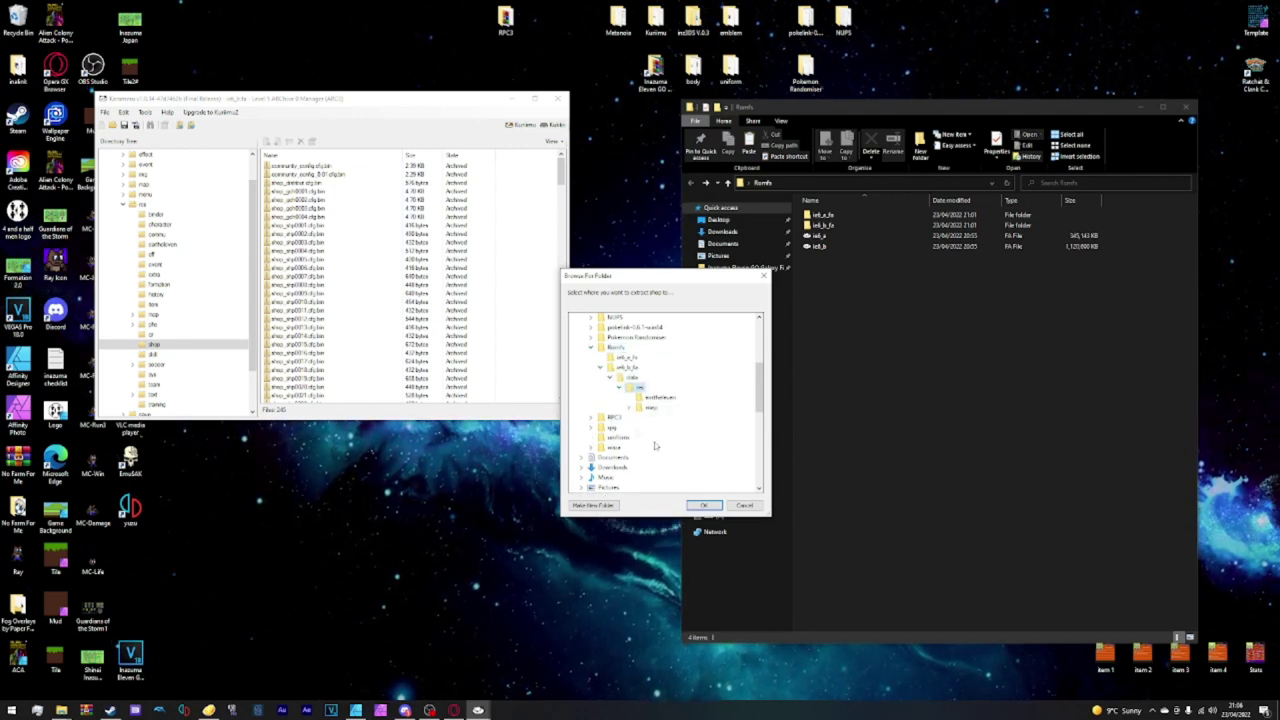
pyautogui.click(707, 507)
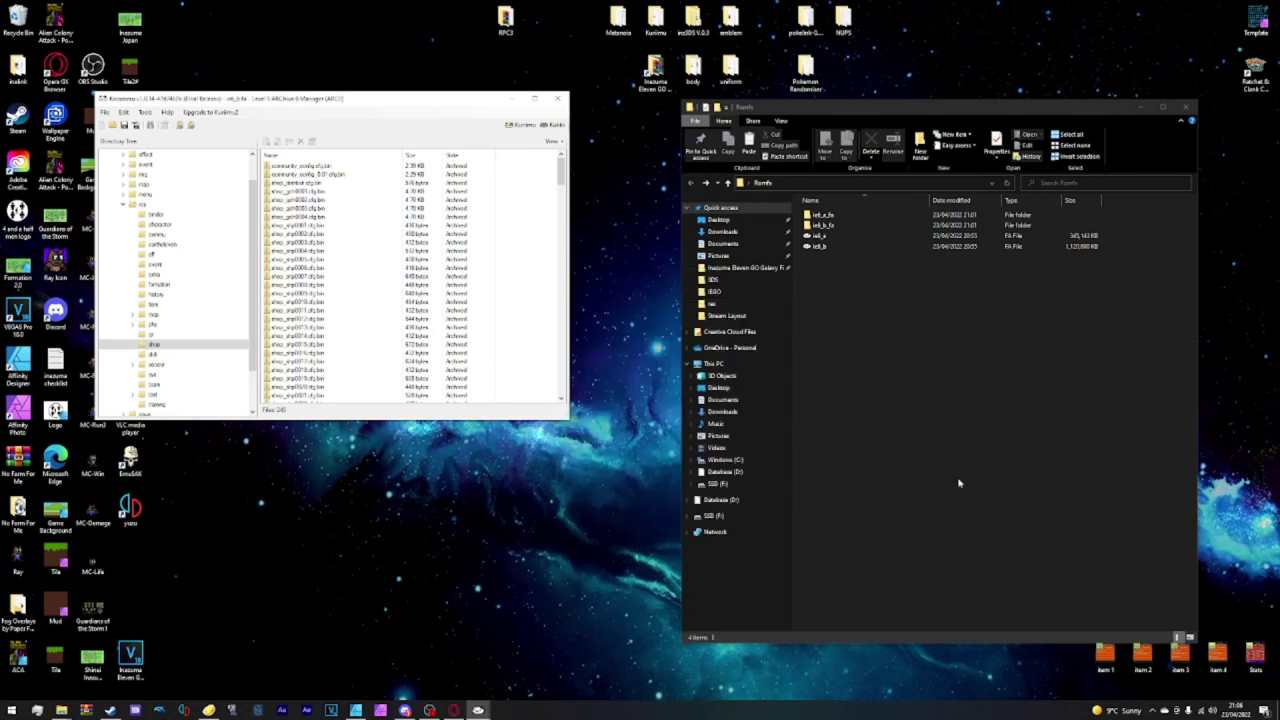
pyautogui.click(677, 388)
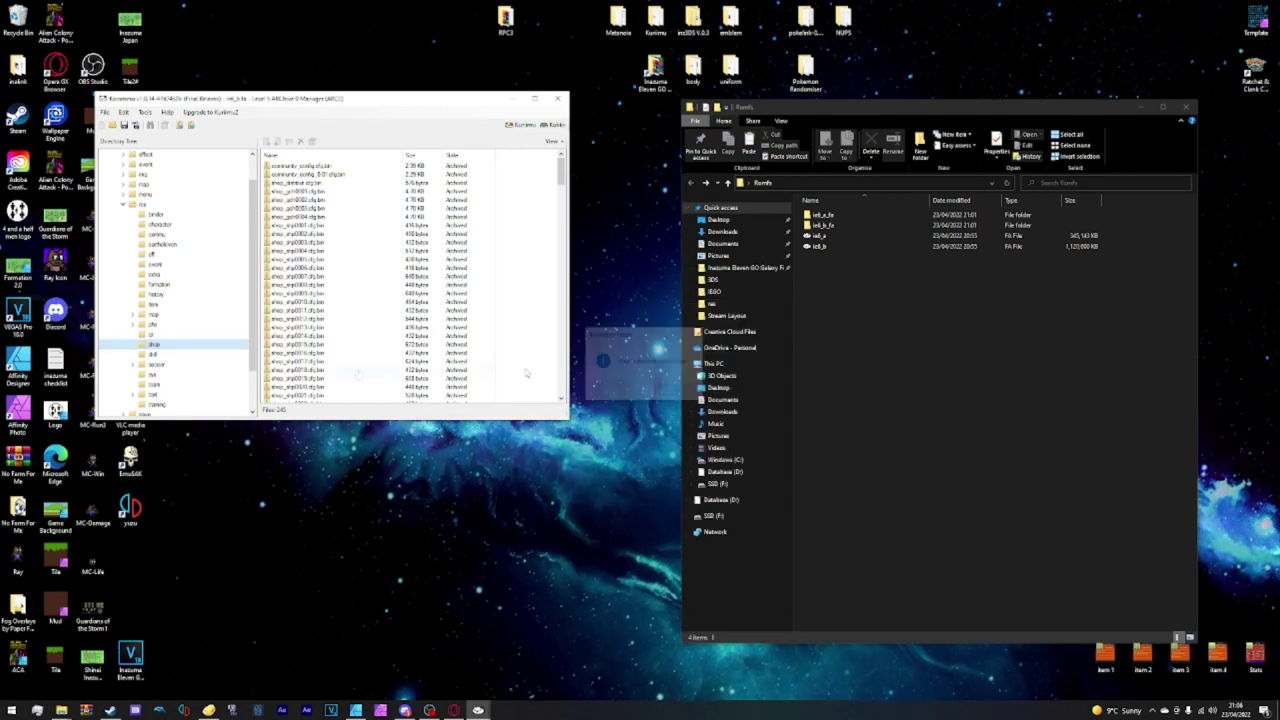
# - Extract the soccer folder from the archive into Romfs/ie6_b_fa/data/res
pyautogui.rightClick(160, 364)
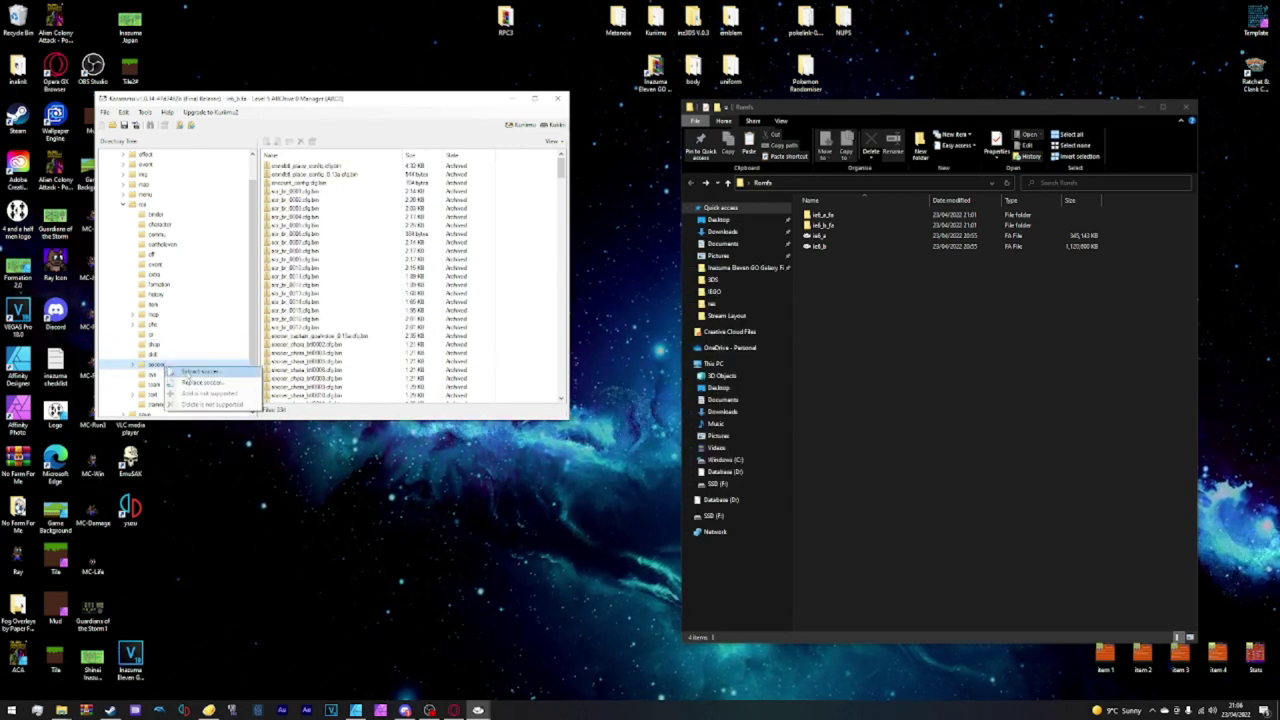
pyautogui.click(195, 371)
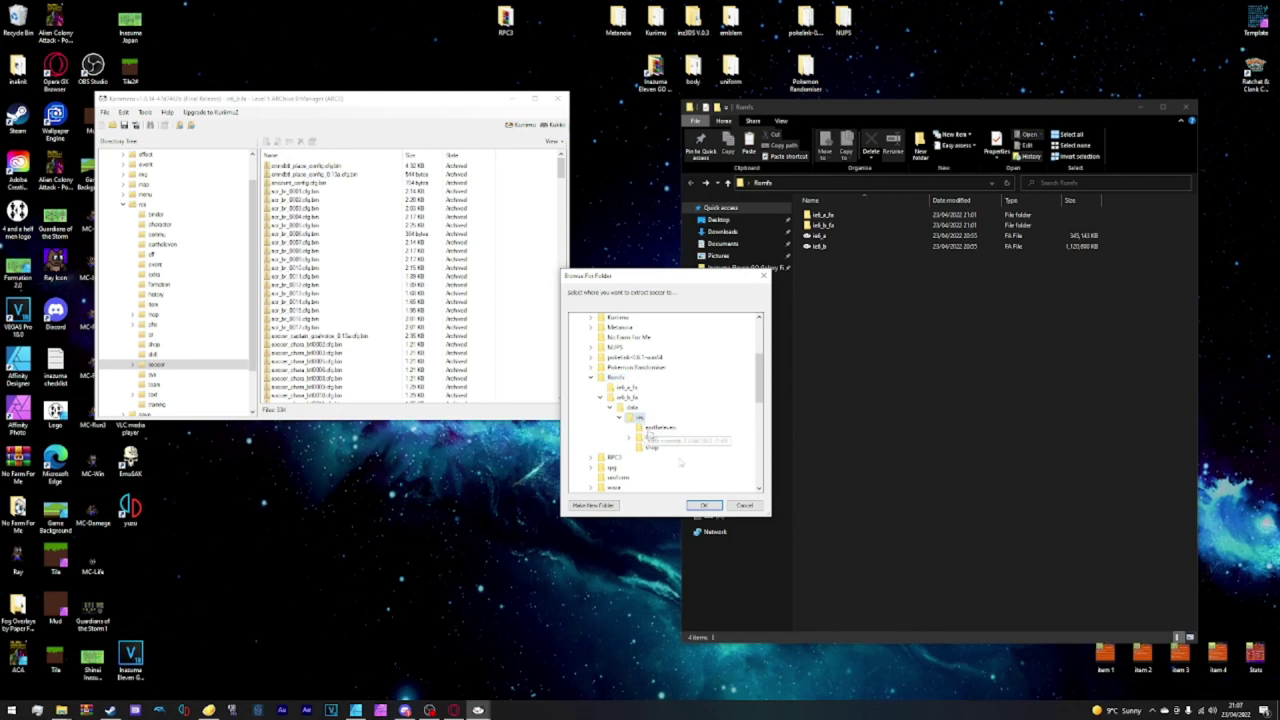
pyautogui.click(704, 505)
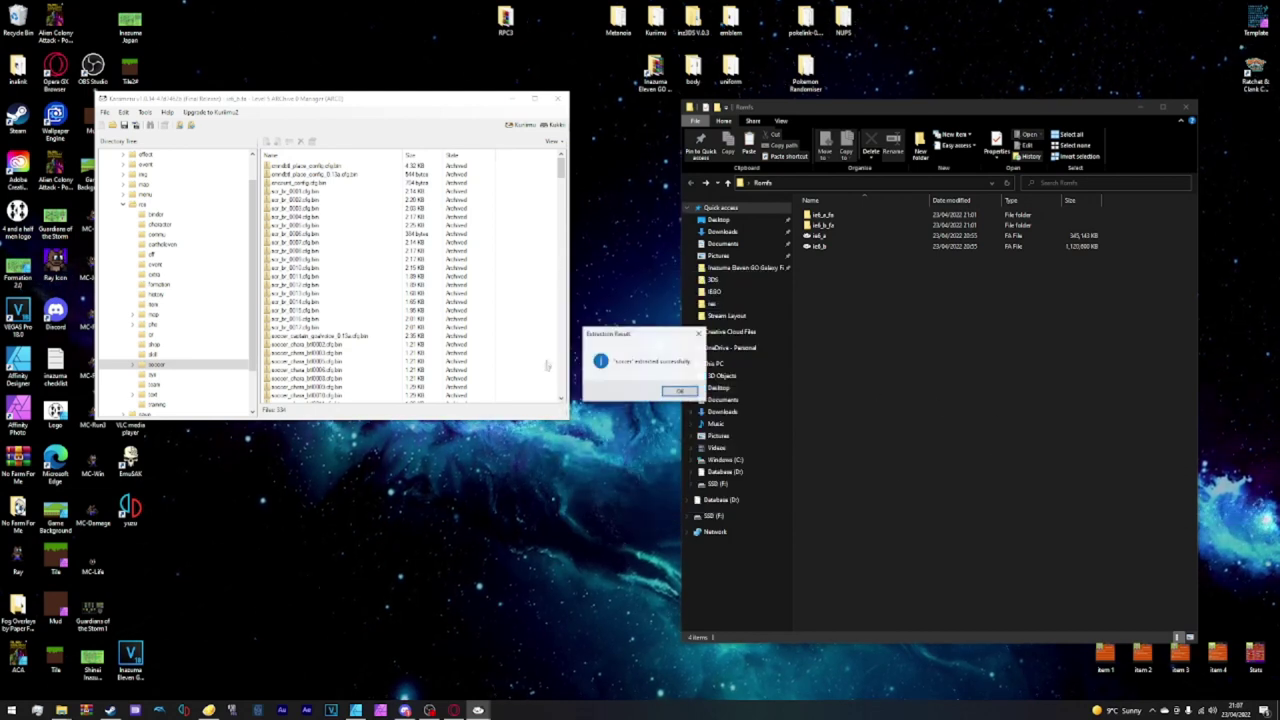
# - Extract the team folder from the archive into Romfs/ie6_b_fa/data/res
pyautogui.click(170, 386)
pyautogui.rightClick(170, 386)
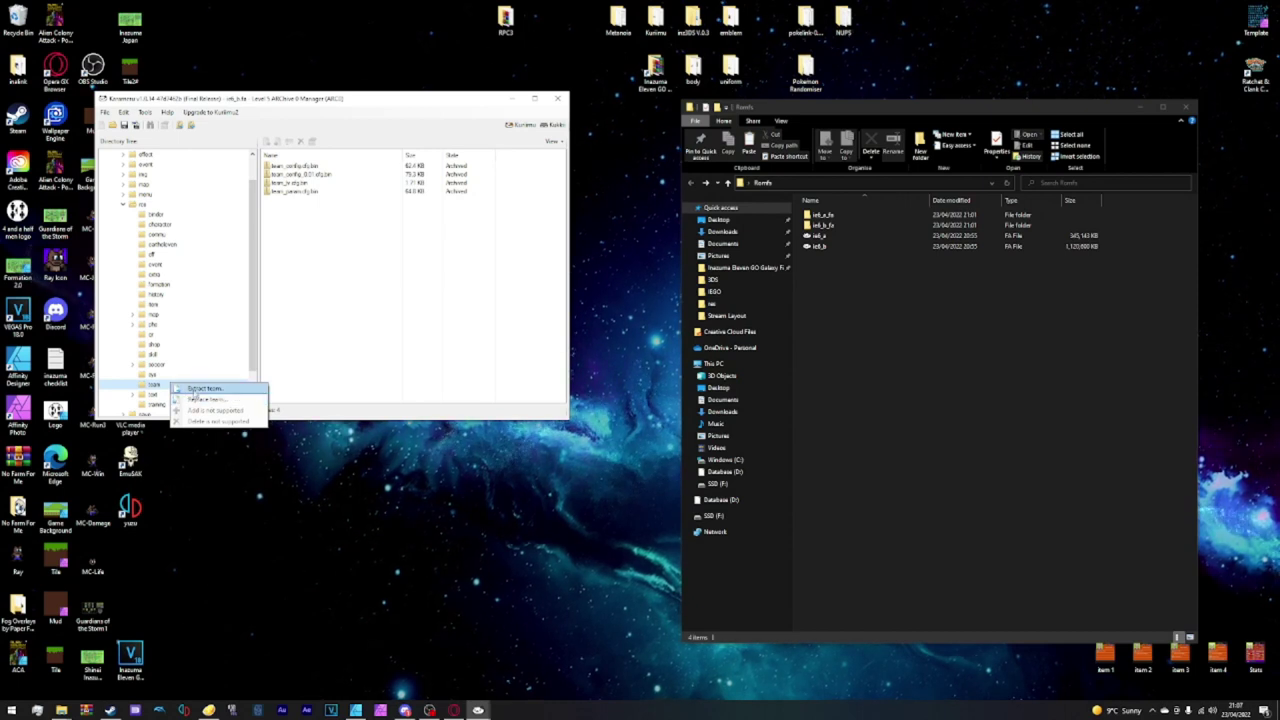
pyautogui.click(203, 389)
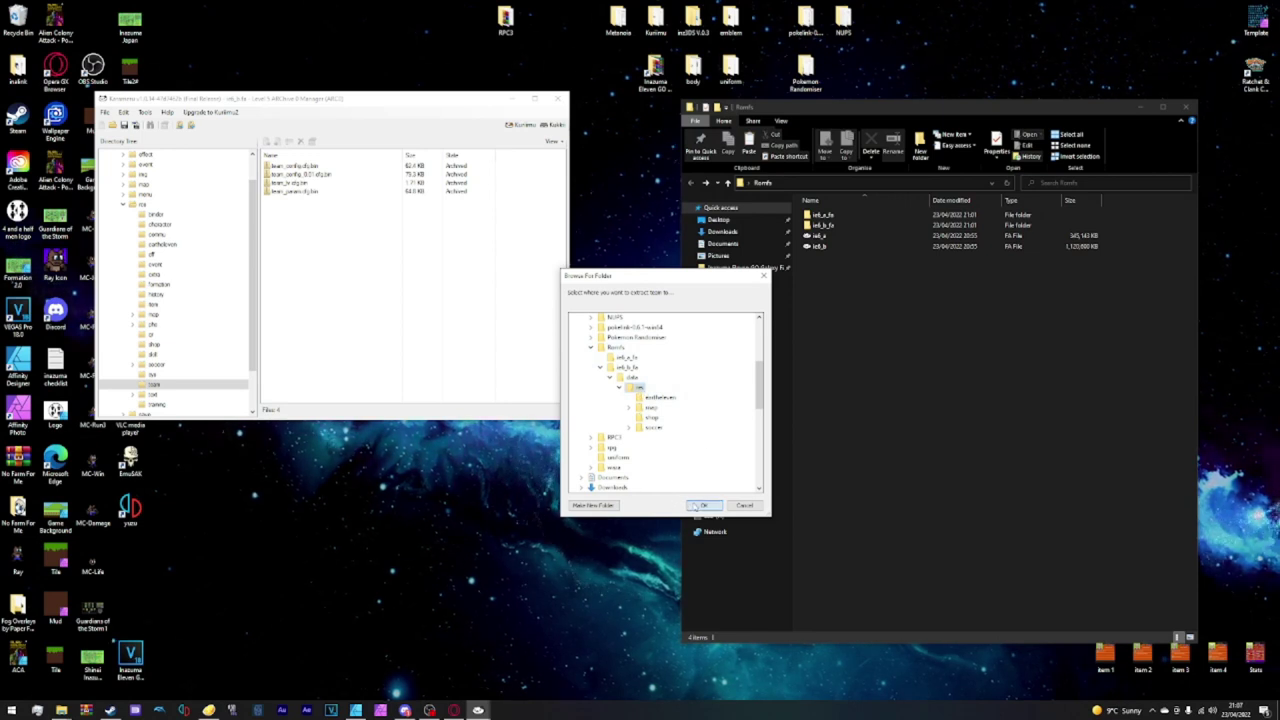
pyautogui.click(697, 505)
pyautogui.click(679, 393)
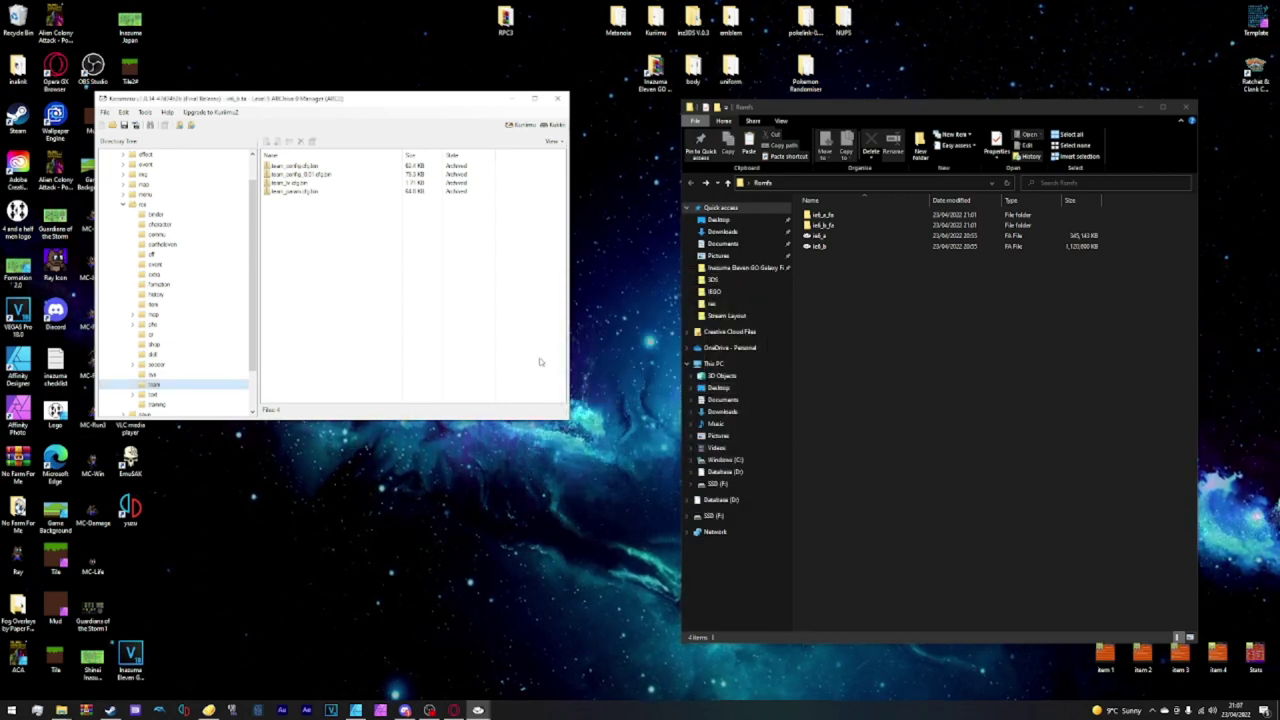
# - Extract the training folder from the archive into Romfs/ie6_b_fa/data/res
pyautogui.rightClick(193, 404)
pyautogui.click(228, 408)
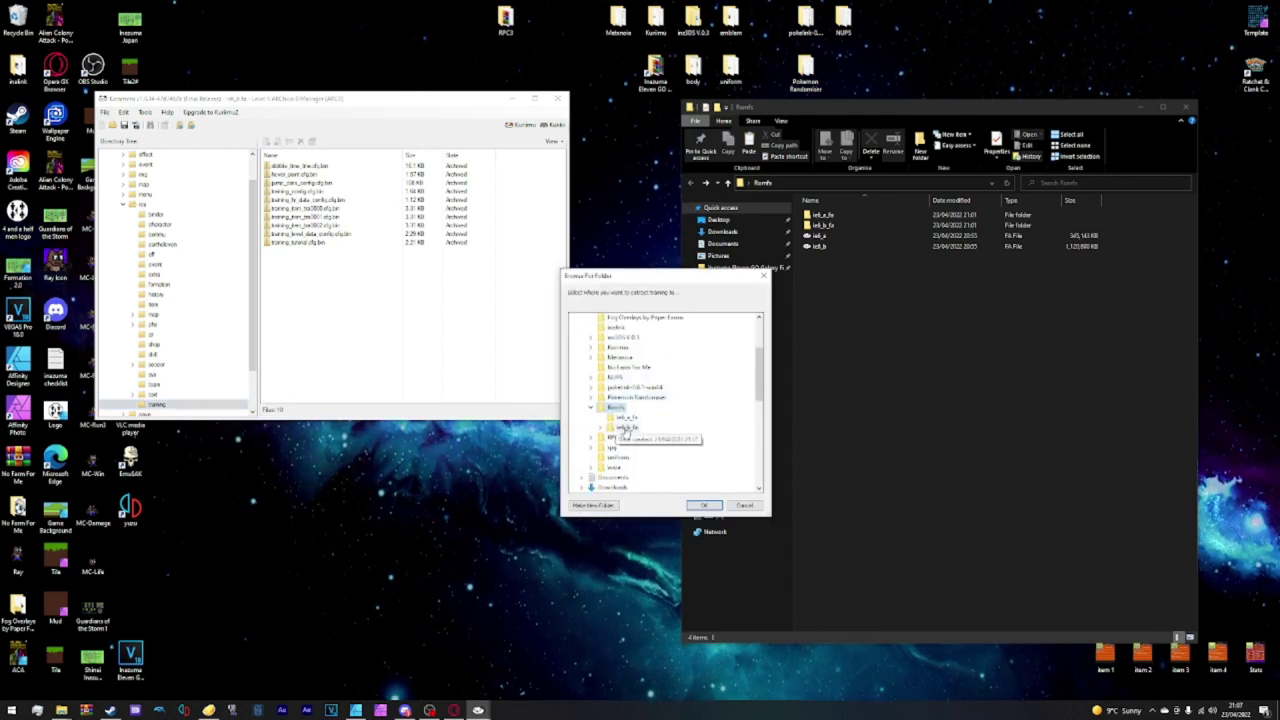
pyautogui.click(603, 427)
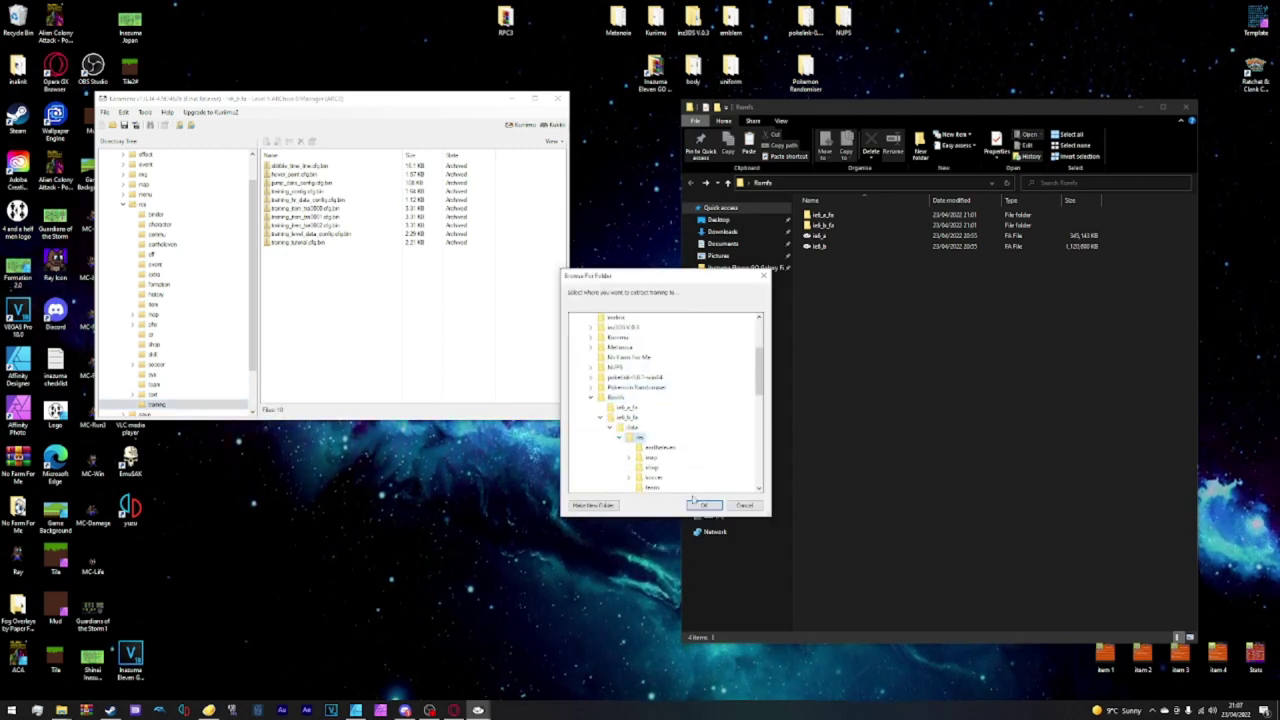
pyautogui.click(639, 439)
pyautogui.click(700, 506)
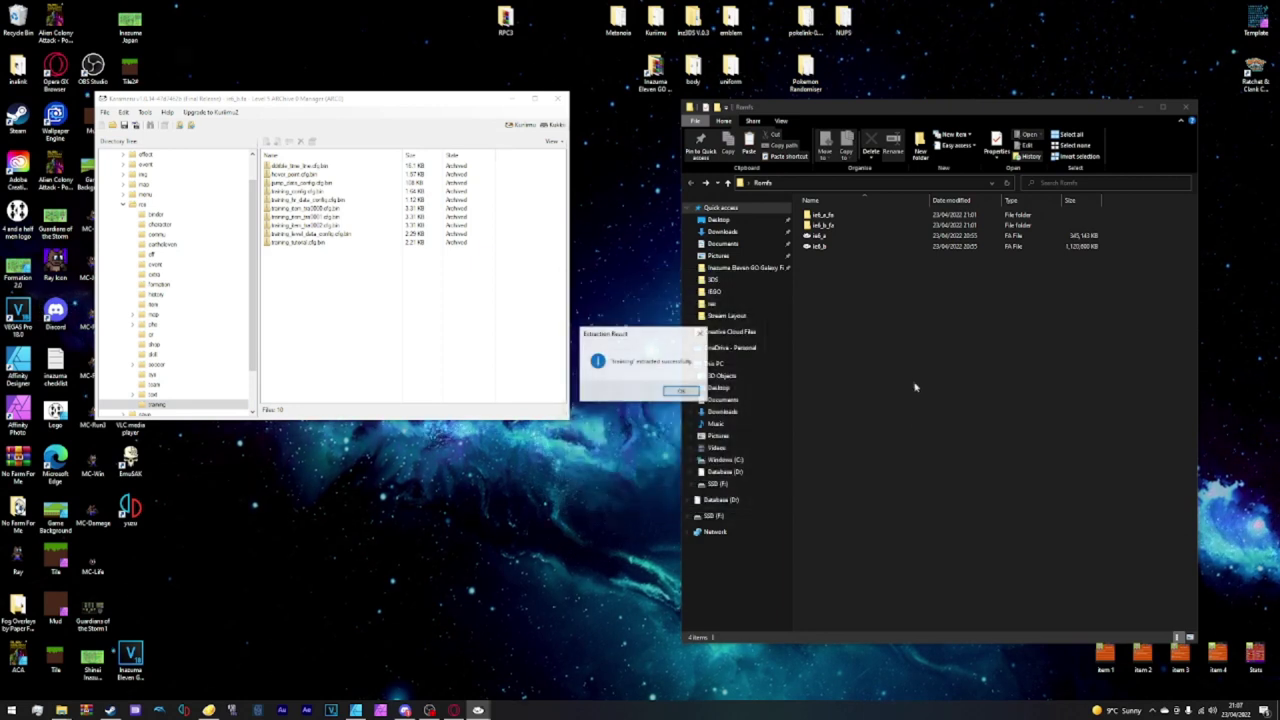
# - Open ie6_b_fa/data/res in File Explorer and check the extracted resource folders
pyautogui.doubleClick(846, 226)
pyautogui.doubleClick(825, 216)
pyautogui.doubleClick(828, 216)
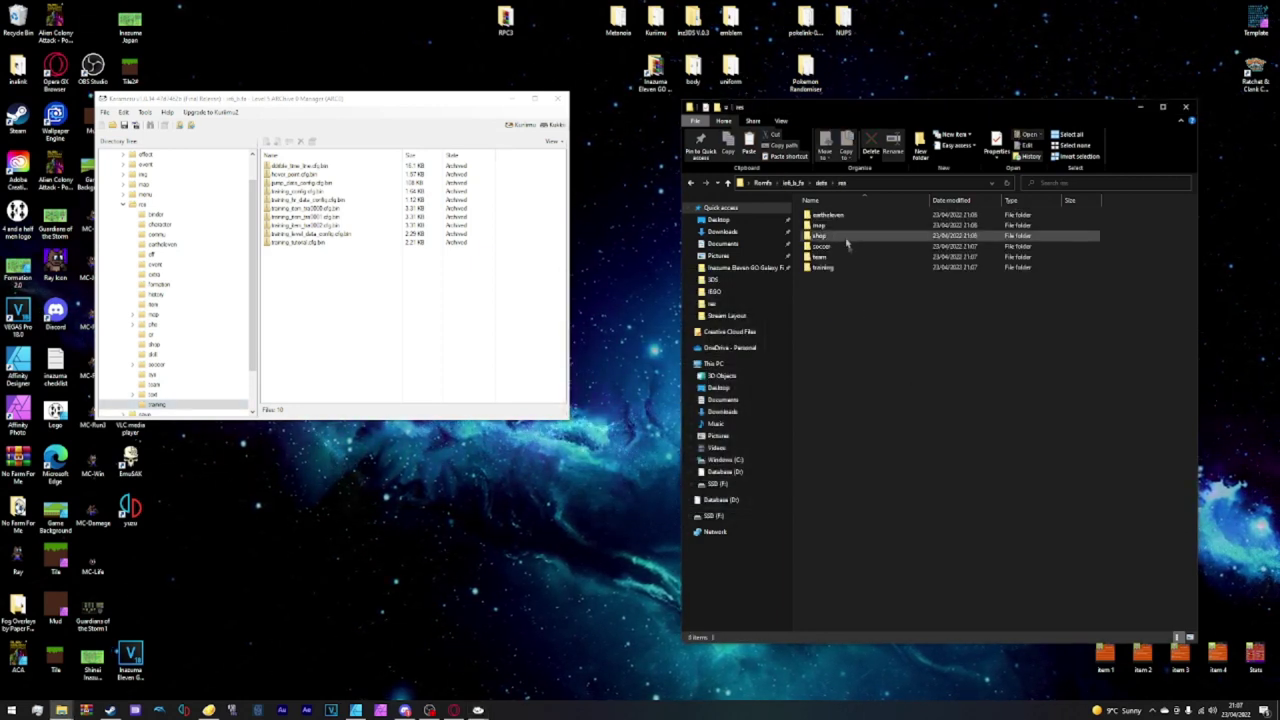
pyautogui.moveTo(852, 292); pyautogui.dragTo(846, 206)
pyautogui.click(895, 323)
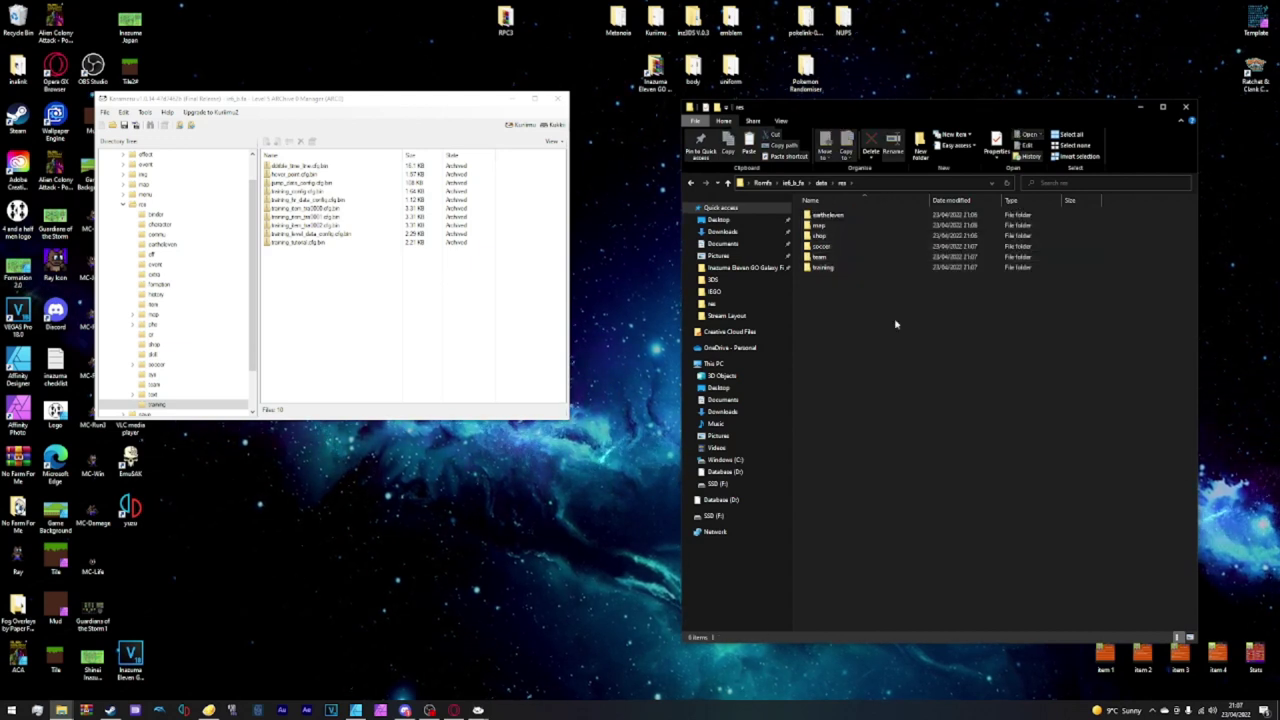
# - Go back up to the Romfs folder in File Explorer and close the ie6_b archive in Karameru
pyautogui.hotkey('alt', 'Up')
pyautogui.hotkey('alt', 'Up')
pyautogui.hotkey('alt', 'Up')
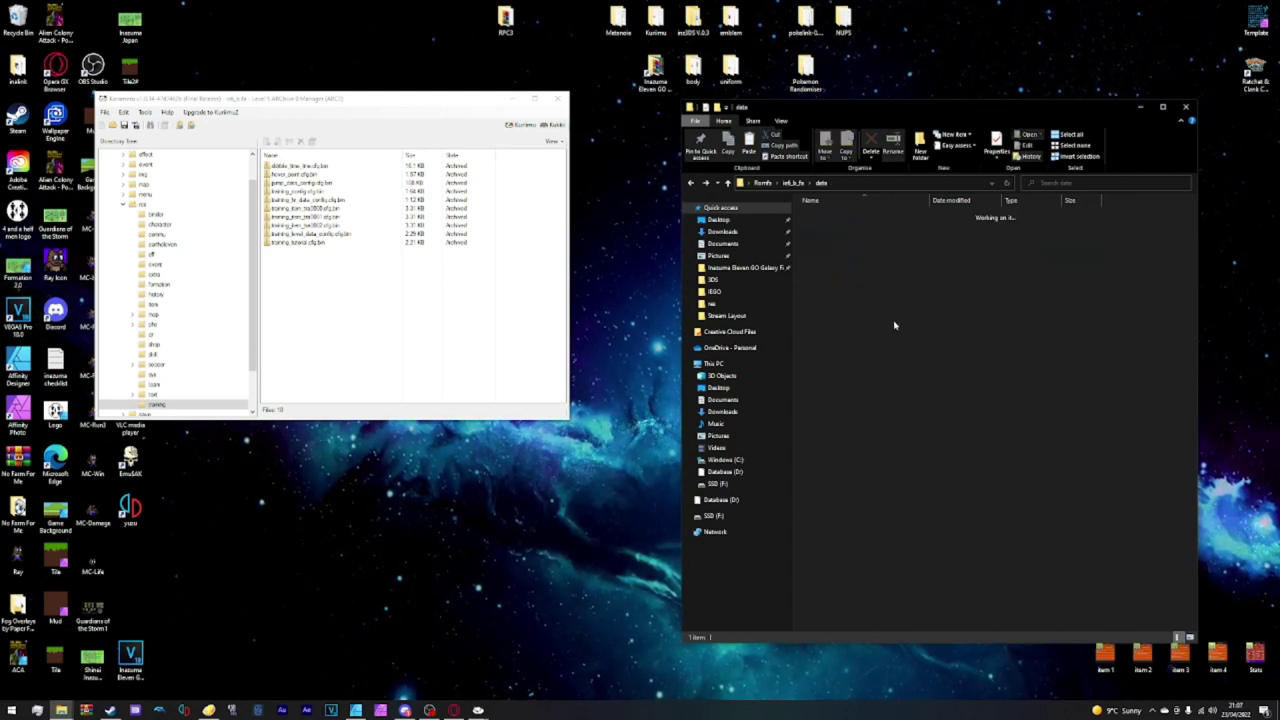
pyautogui.click(841, 334)
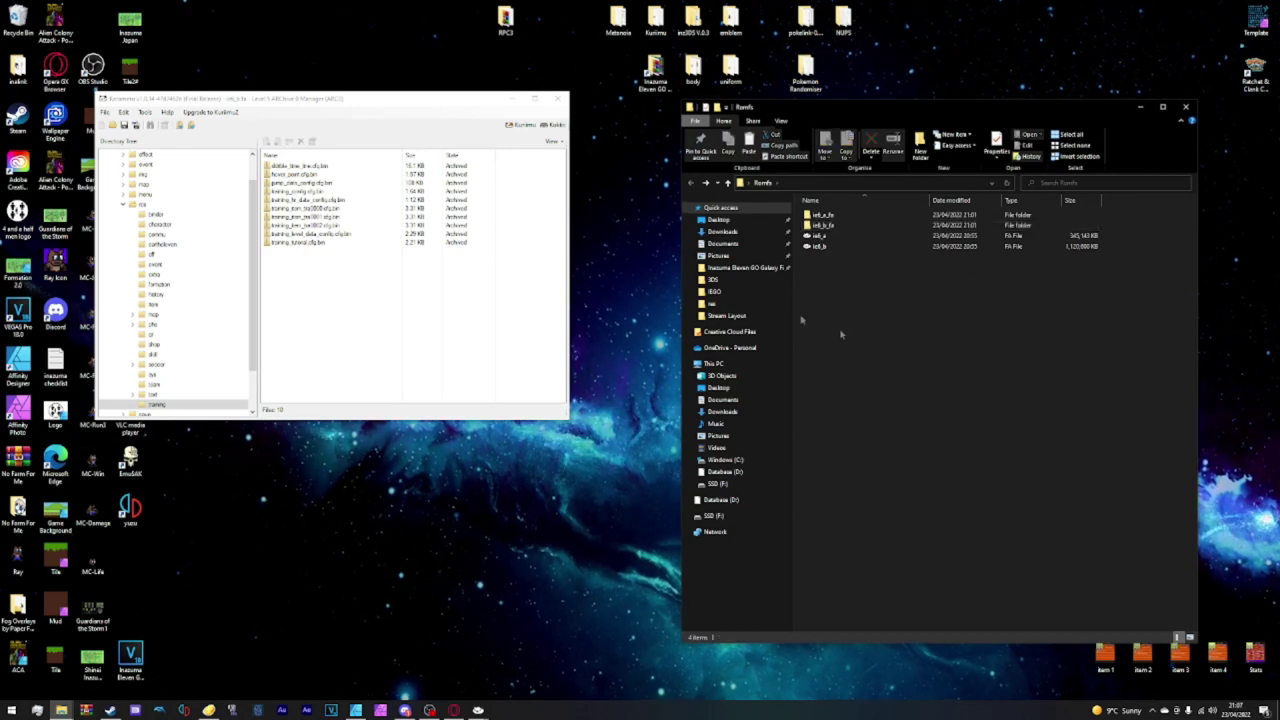
pyautogui.click(562, 101)
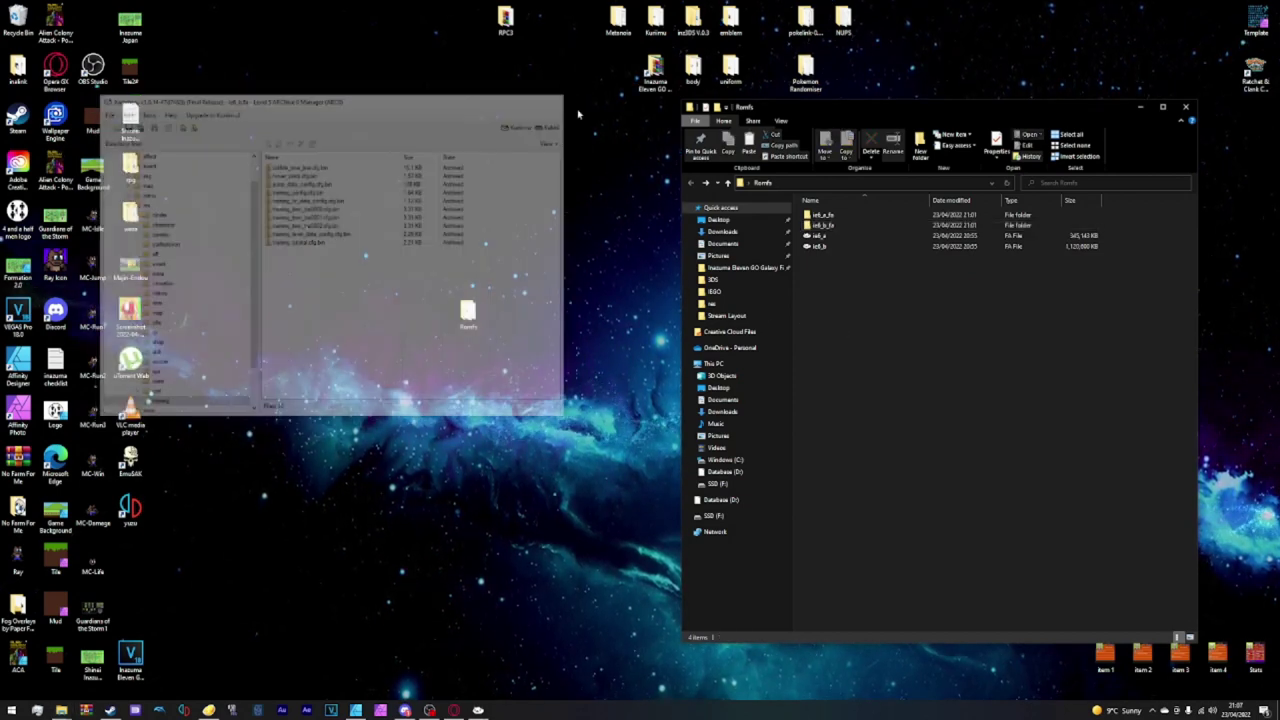
# - Open the ie6_a archive in Karameru and extract gds_pack.pck from its root into Romfs/ie6_a_fa
pyautogui.click(828, 237)
pyautogui.doubleClick(828, 237)
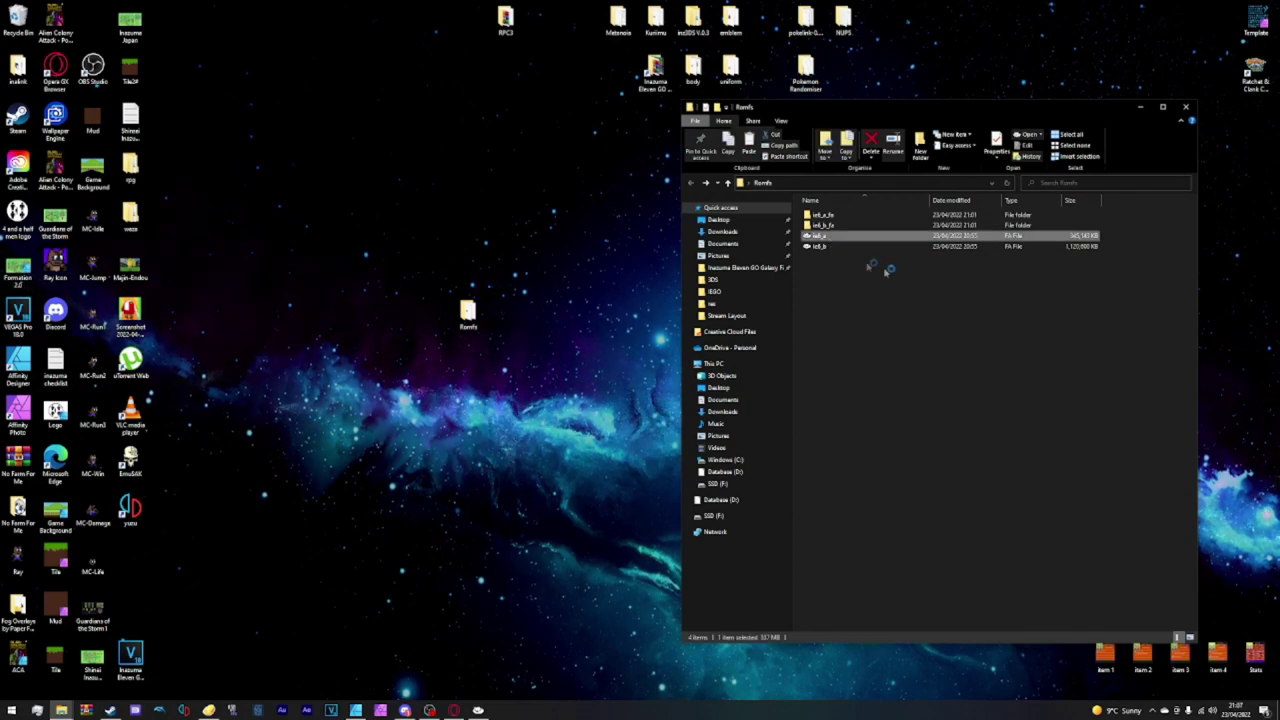
pyautogui.rightClick(306, 188)
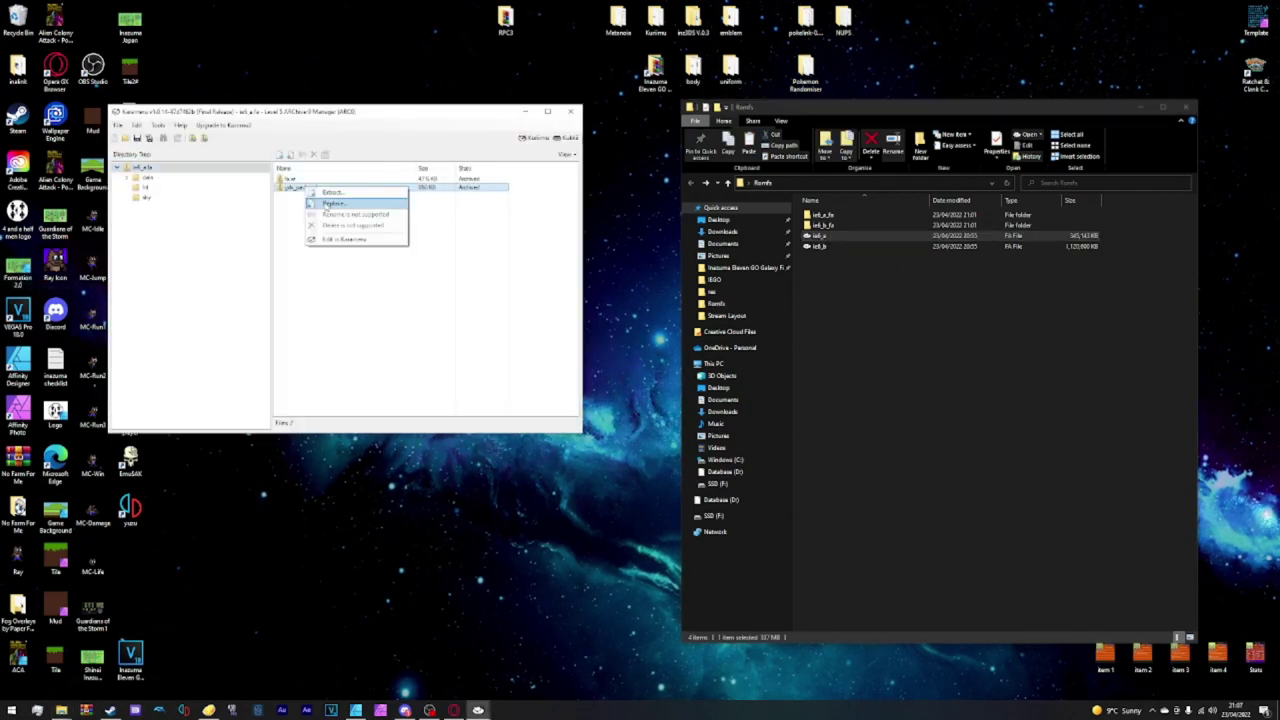
pyautogui.click(332, 192)
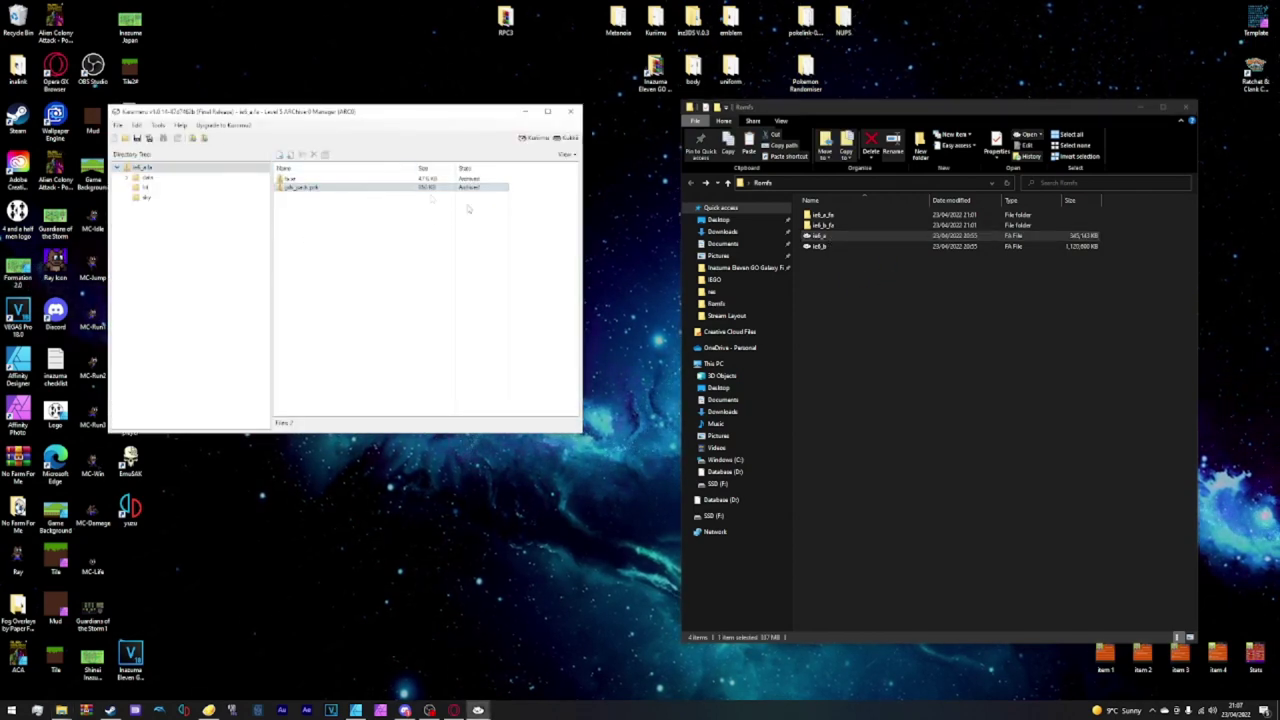
pyautogui.doubleClick(222, 192)
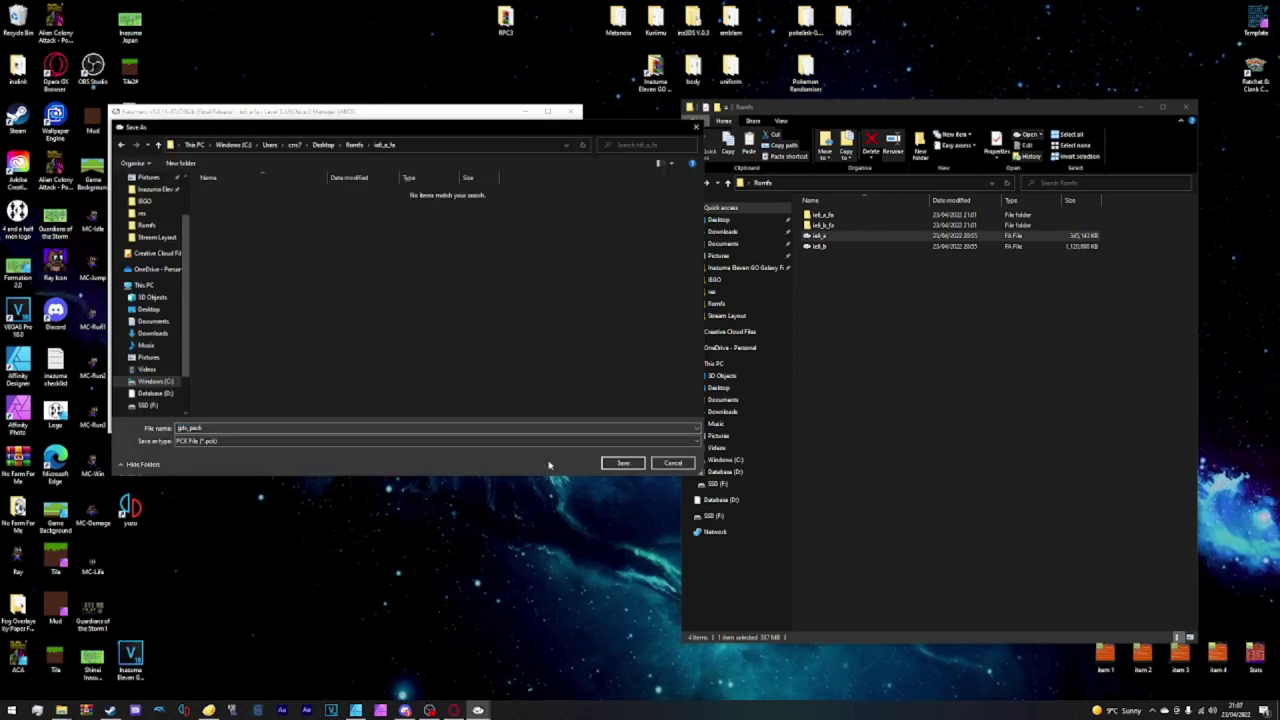
pyautogui.click(615, 463)
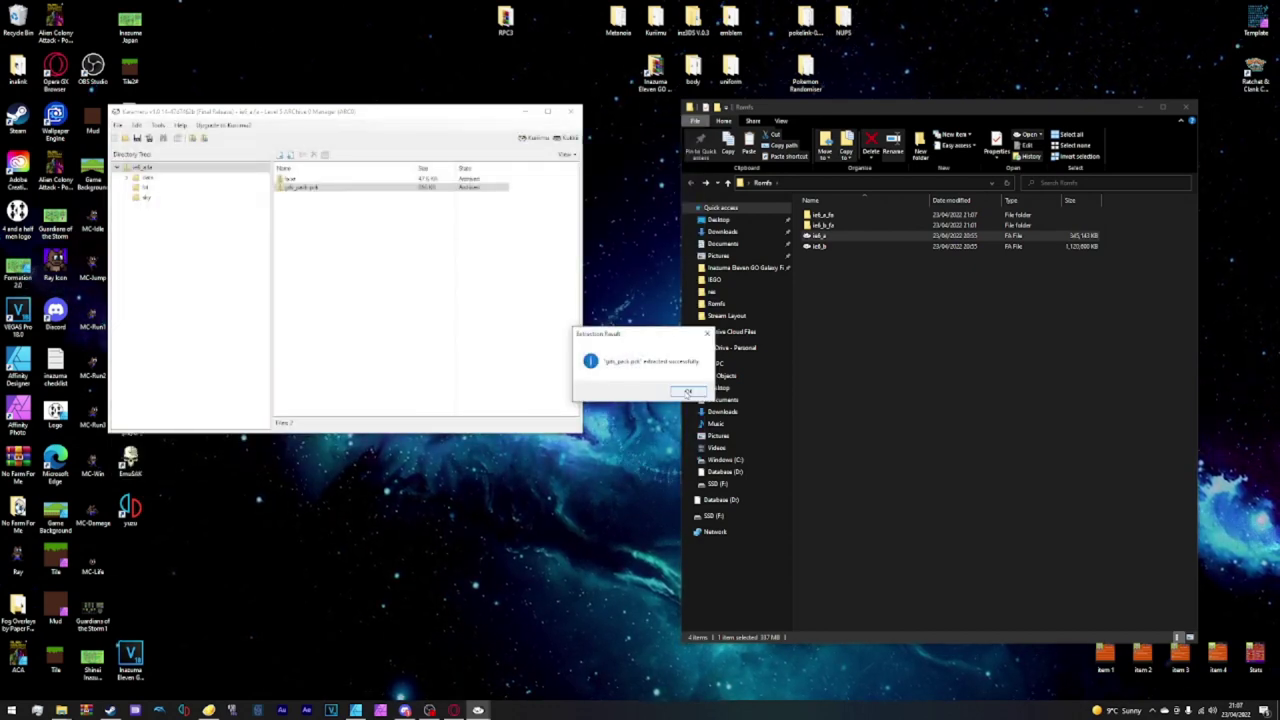
pyautogui.click(687, 392)
# - Decompress gds_pack with Karameru's Level-5 compression tool, save it as gds_pack.decomp in ie6_a_fa, and open that folder in File Explorer
pyautogui.click(158, 128)
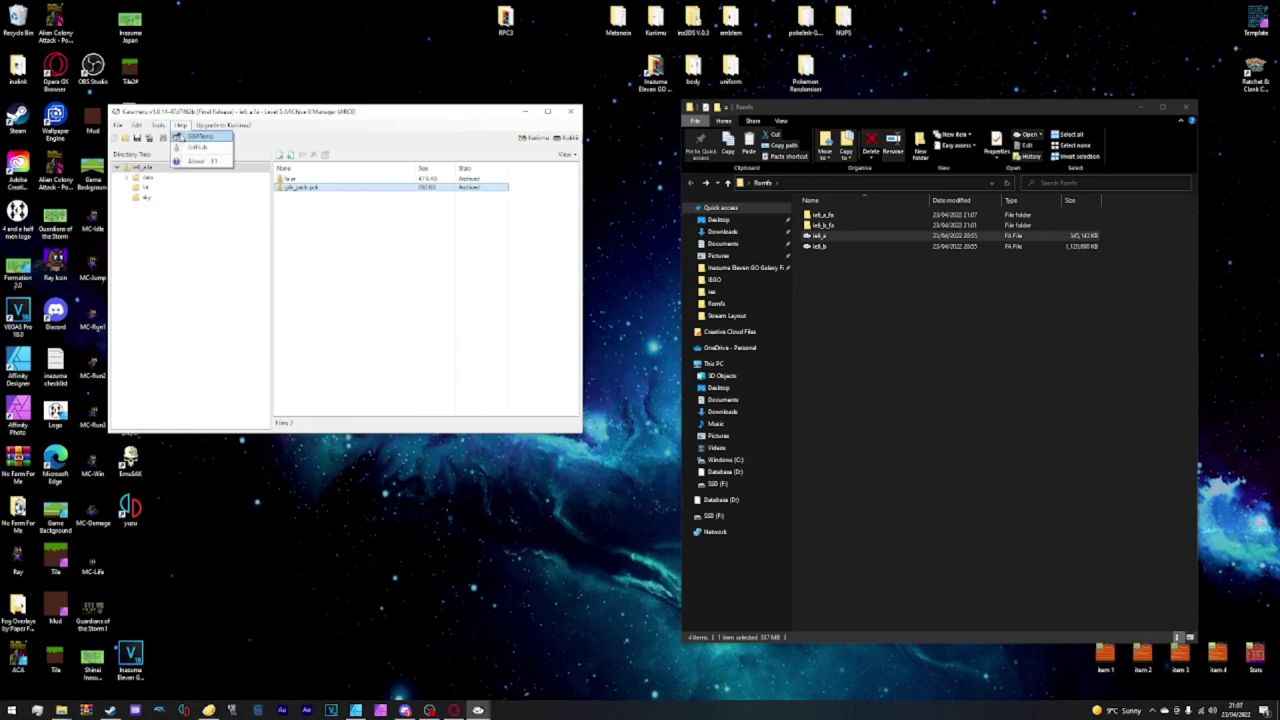
pyautogui.moveTo(200, 136)
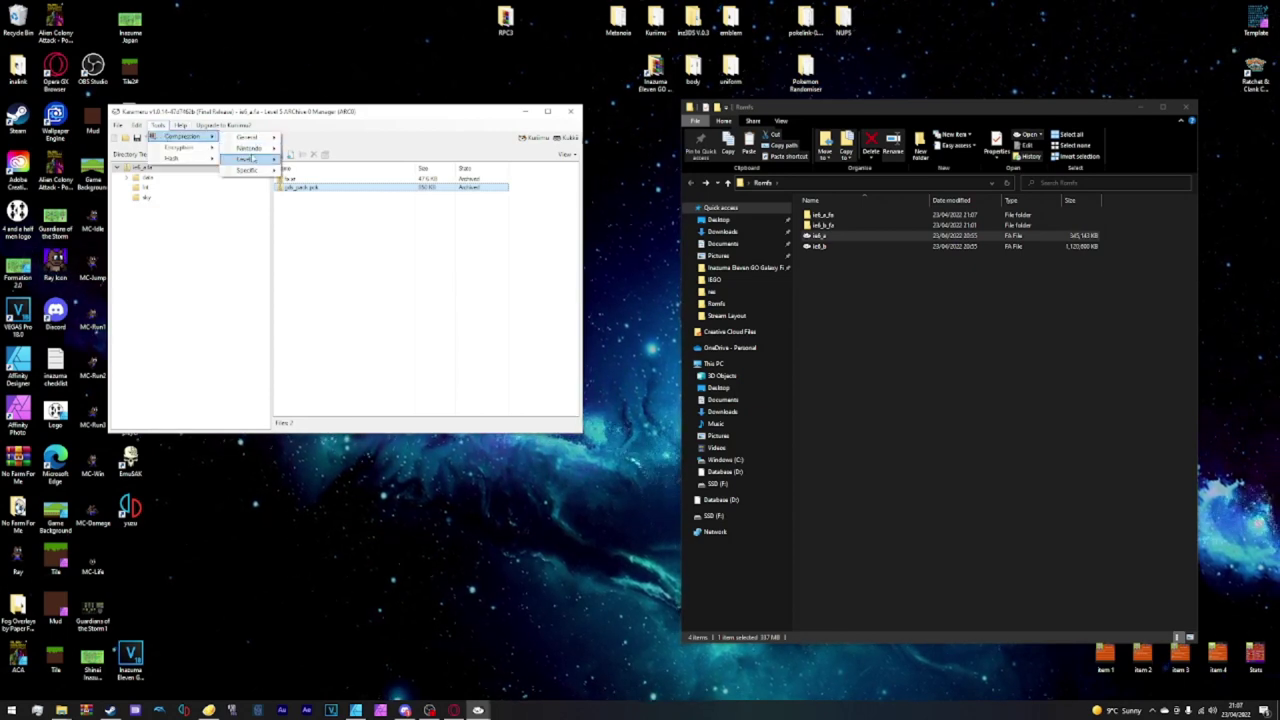
pyautogui.moveTo(252, 158)
pyautogui.click(302, 171)
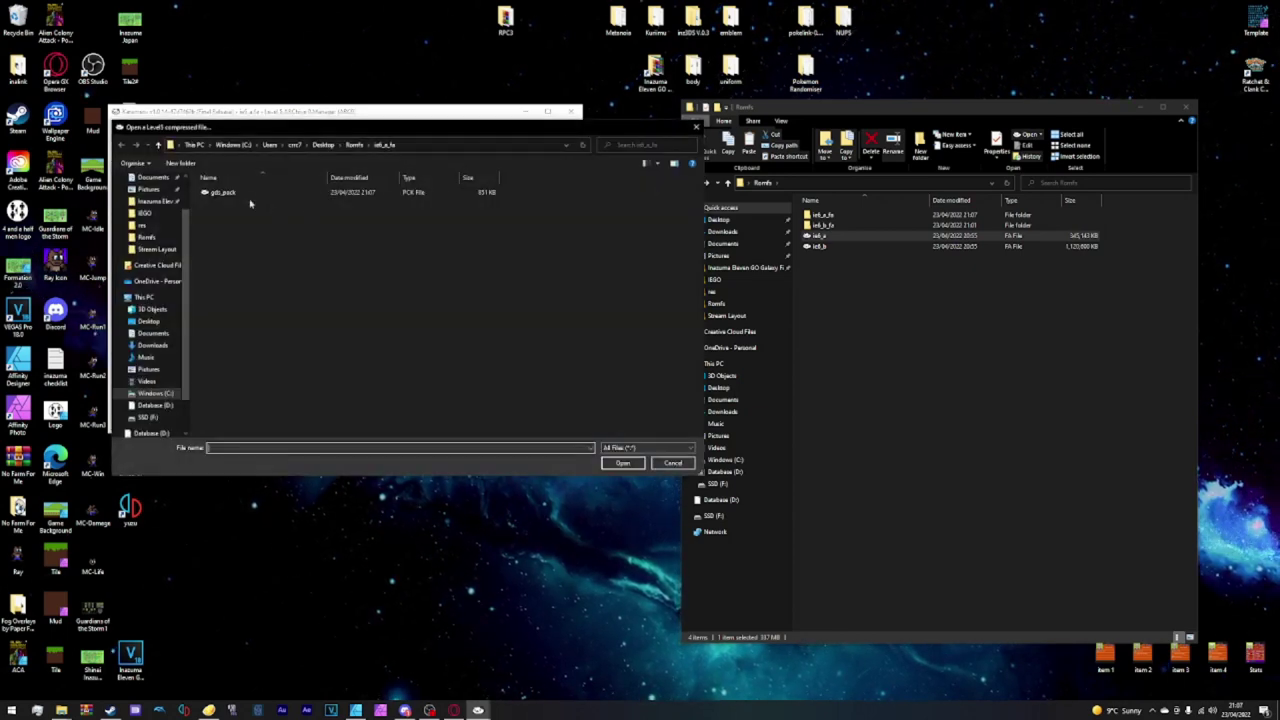
pyautogui.click(236, 192)
pyautogui.click(624, 468)
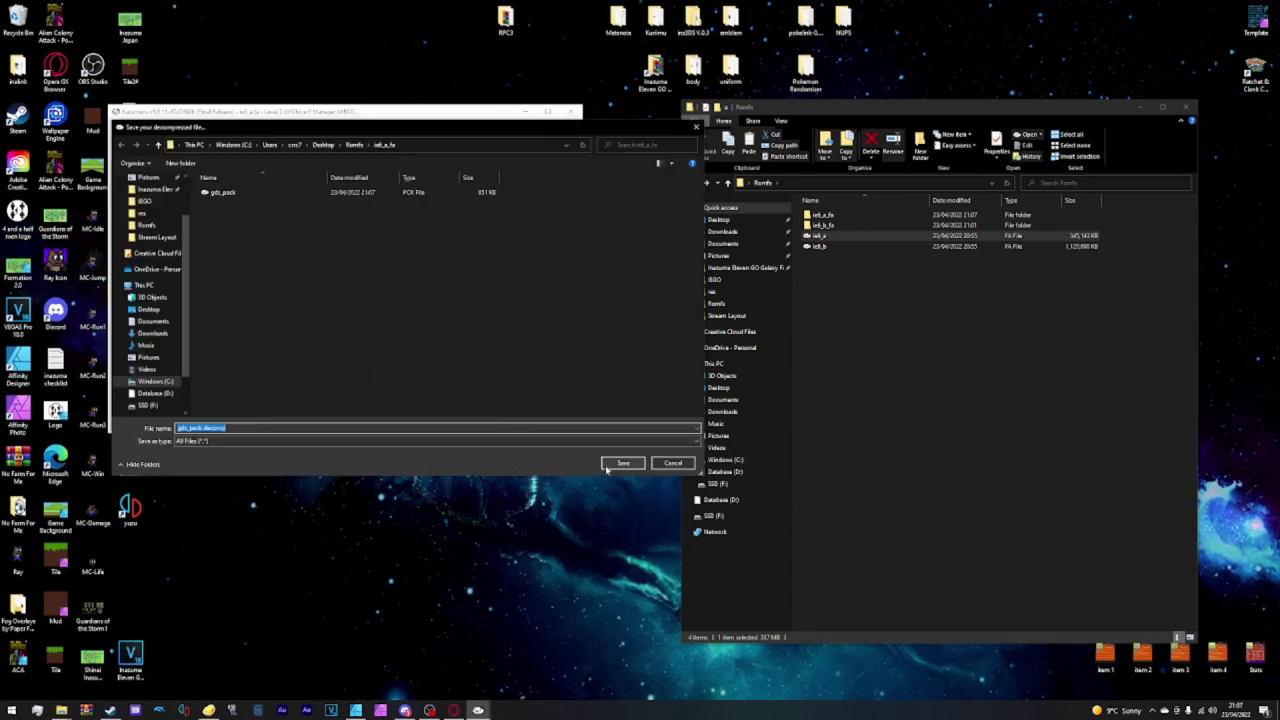
pyautogui.press('Return')
pyautogui.click(693, 390)
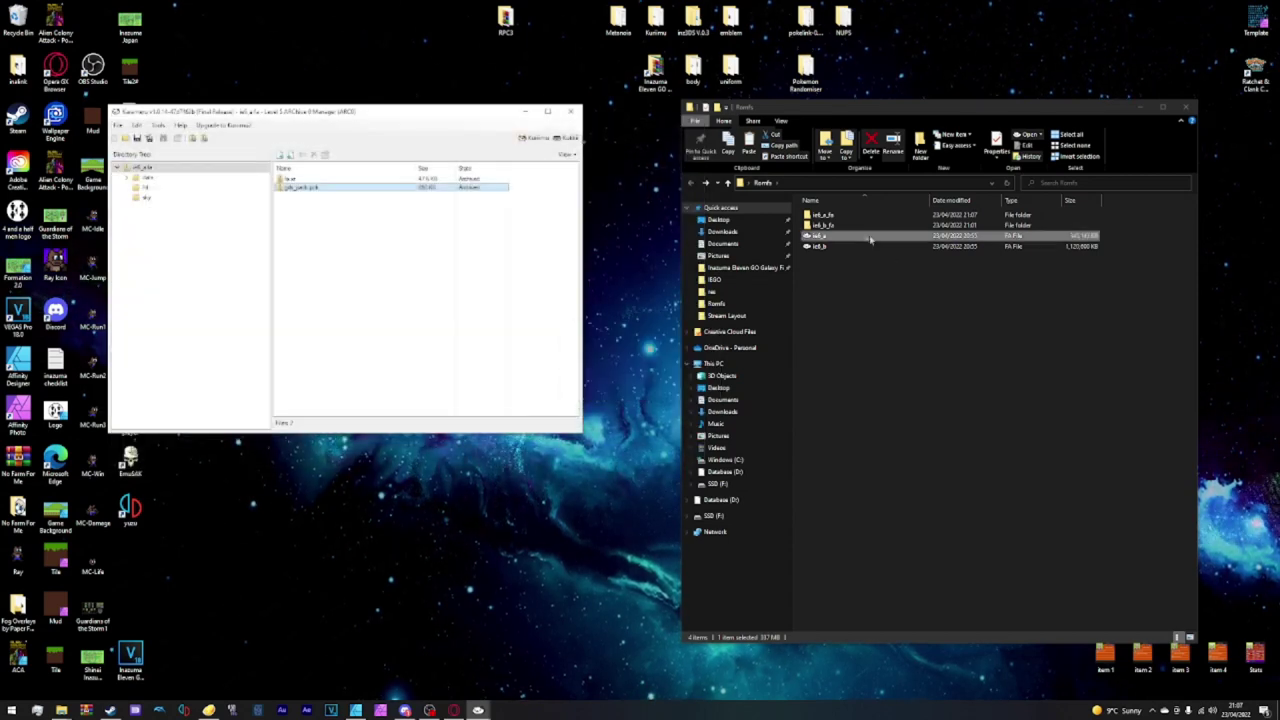
pyautogui.doubleClick(852, 216)
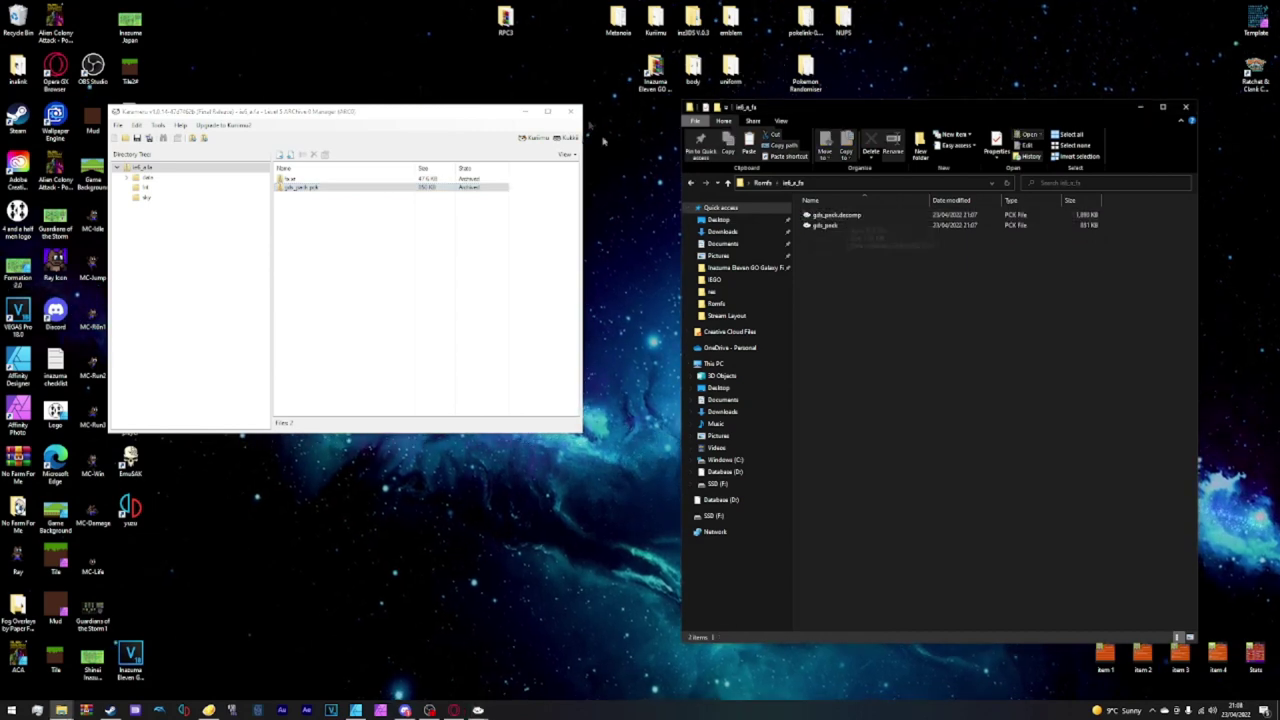
# - Close the ie6_a archive, extract the whole gds_pack.decomp archive with Karameru into Romfs/ie6_a_fa, and return to the Romfs folder
pyautogui.click(571, 111)
pyautogui.click(863, 216)
pyautogui.doubleClick(863, 216)
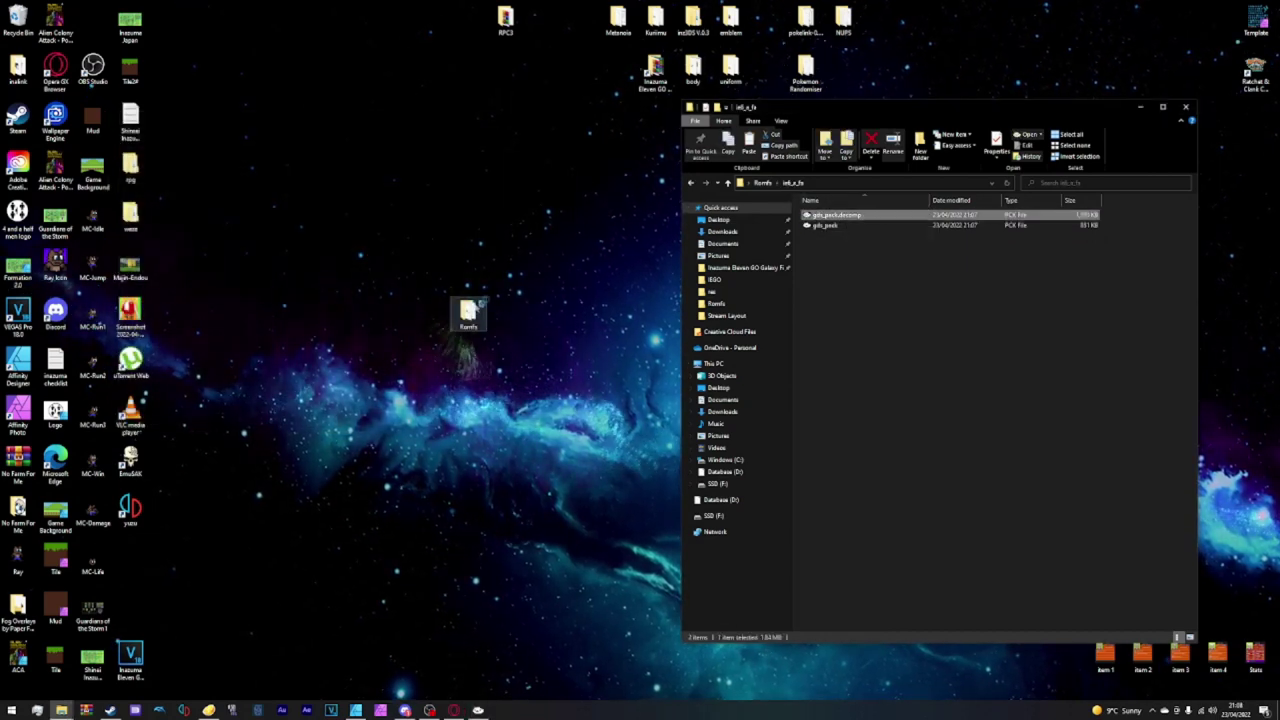
pyautogui.rightClick(186, 183)
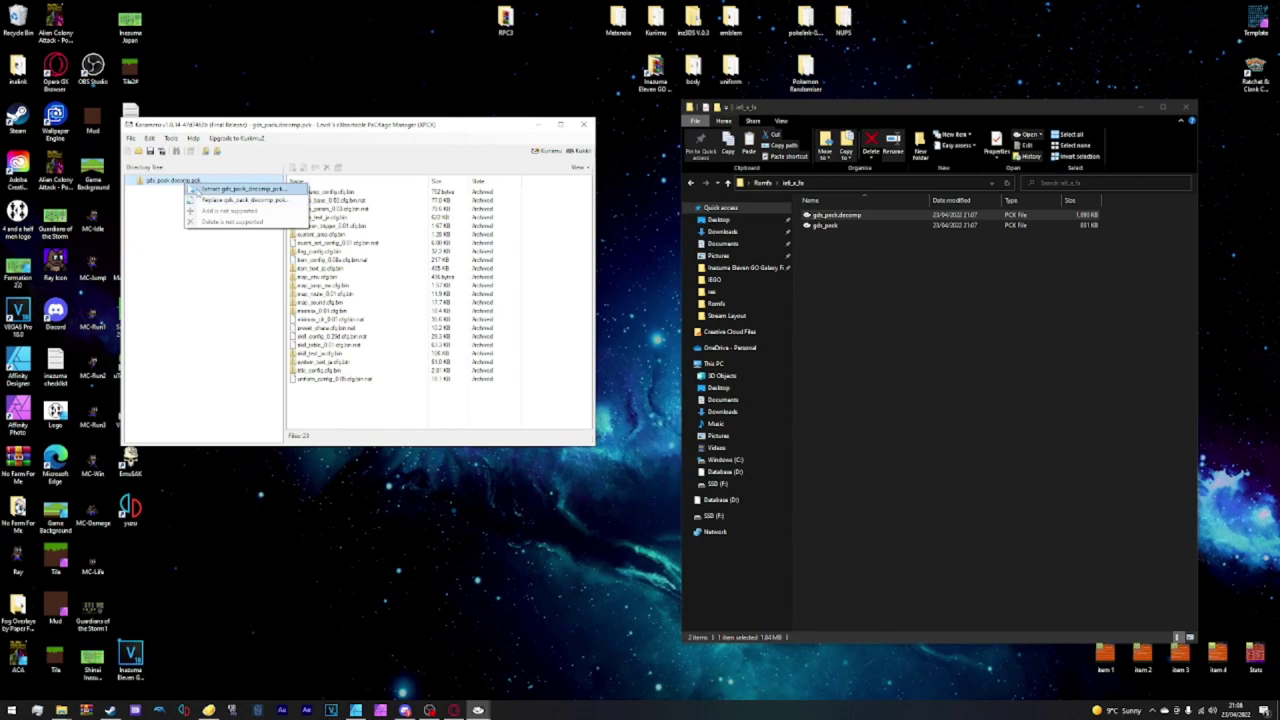
pyautogui.click(190, 189)
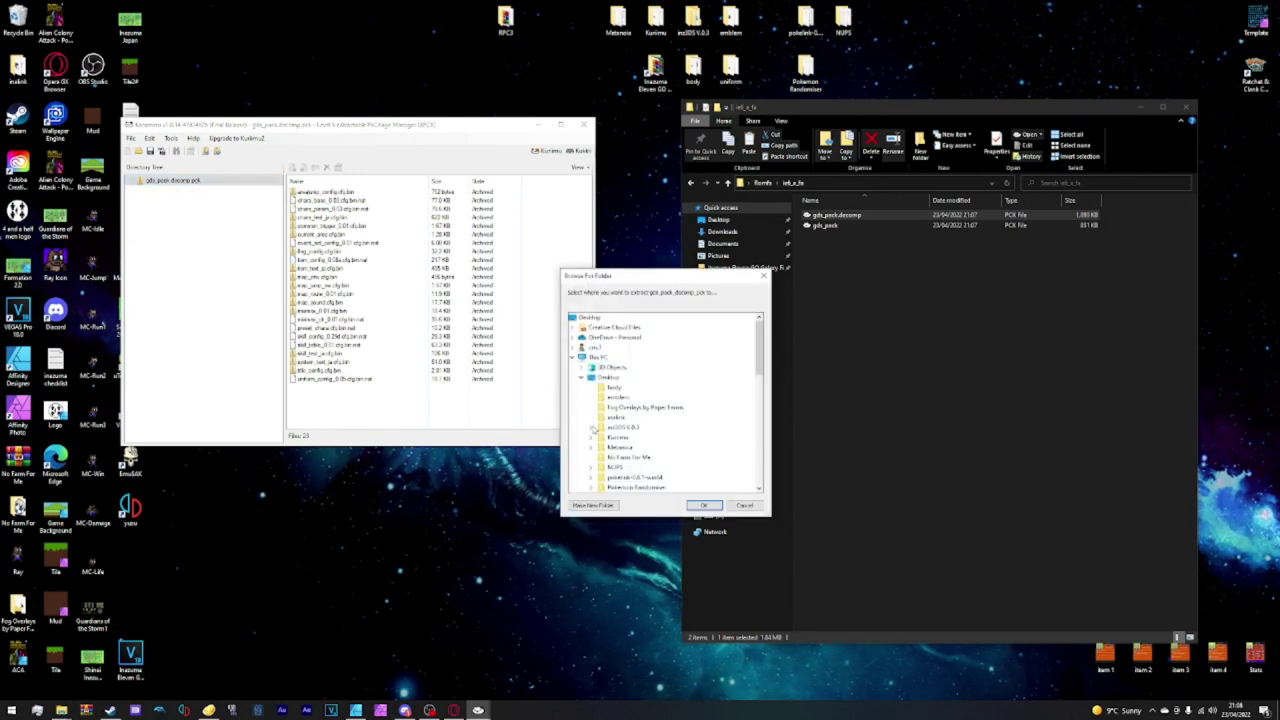
pyautogui.scroll(-2, 600, 420)
pyautogui.click(590, 437)
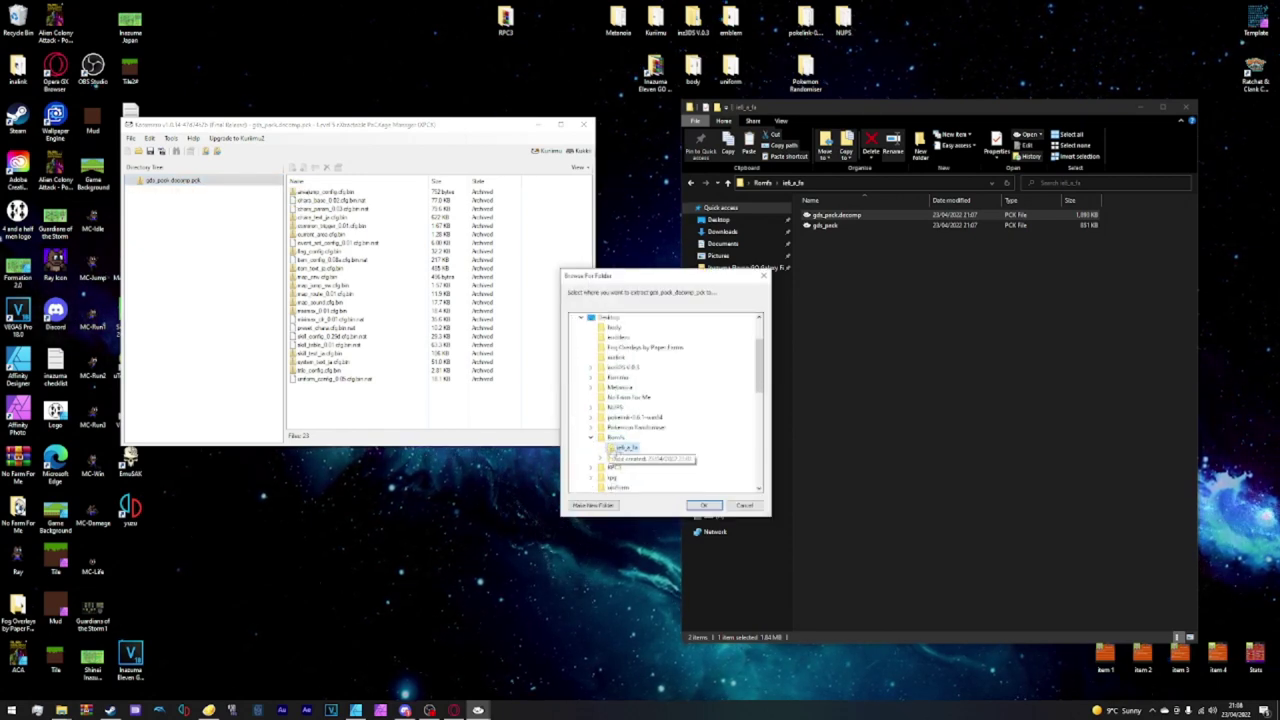
pyautogui.click(620, 449)
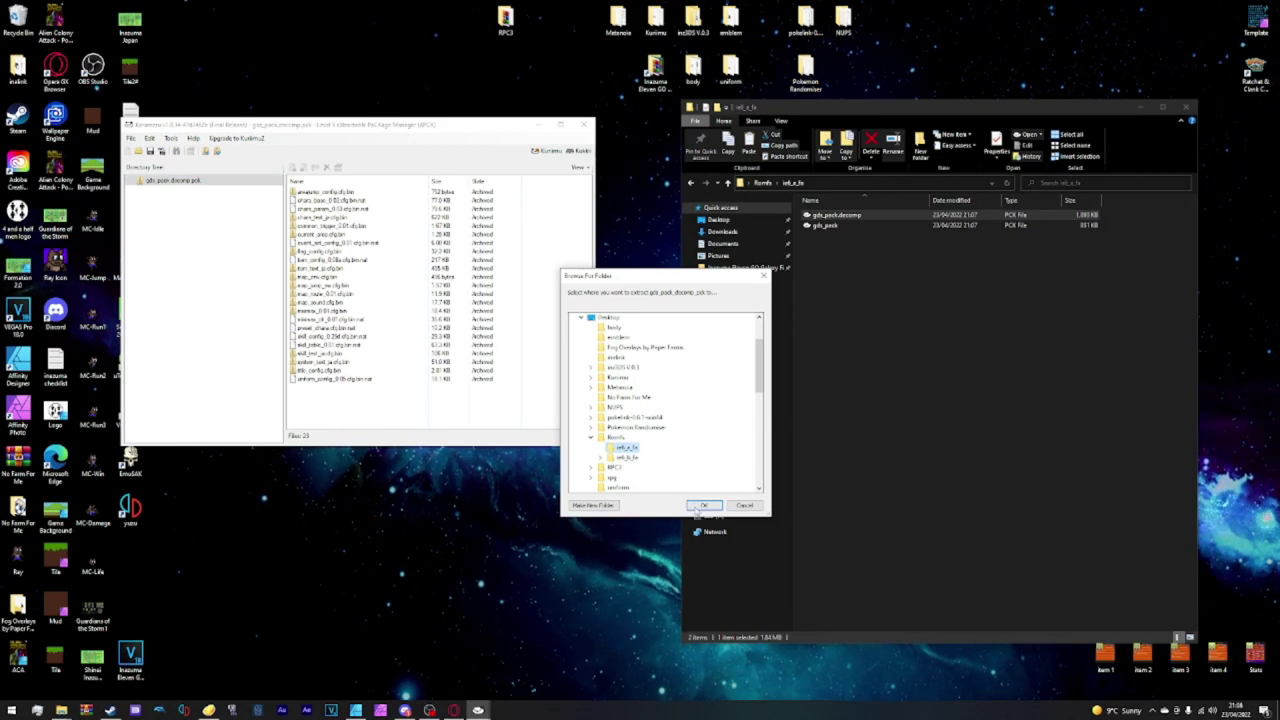
pyautogui.click(703, 505)
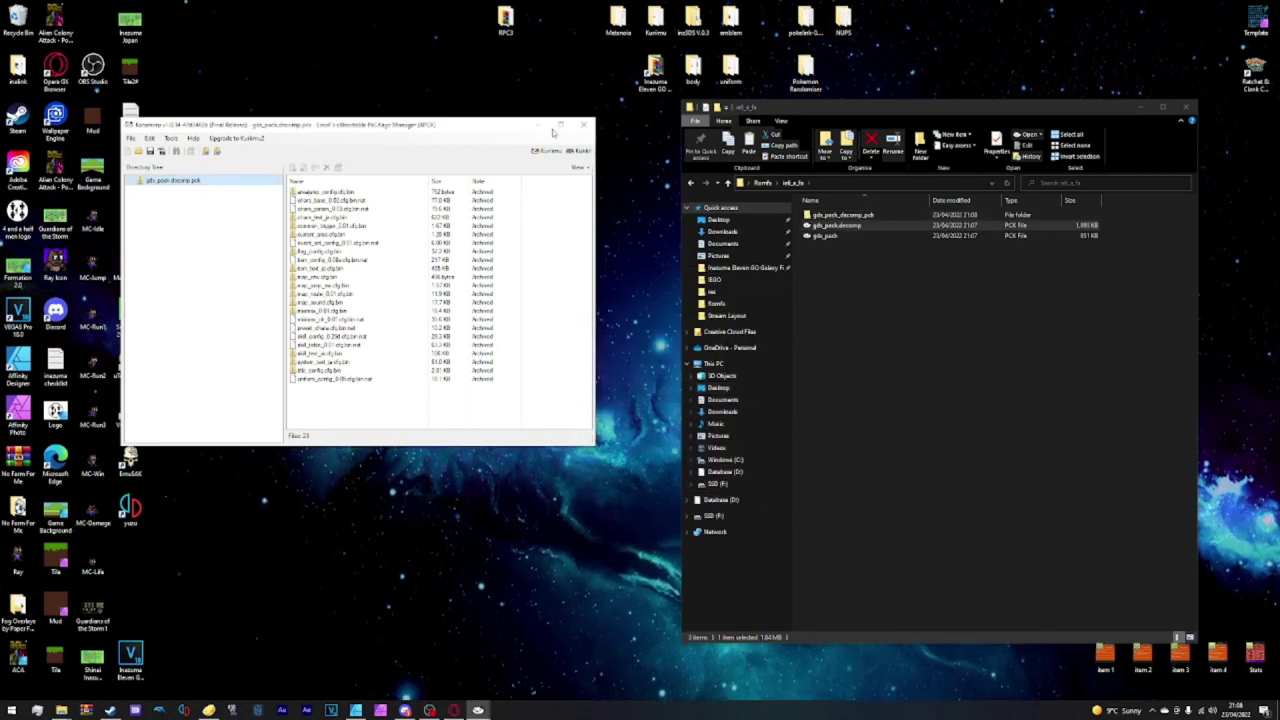
pyautogui.click(584, 124)
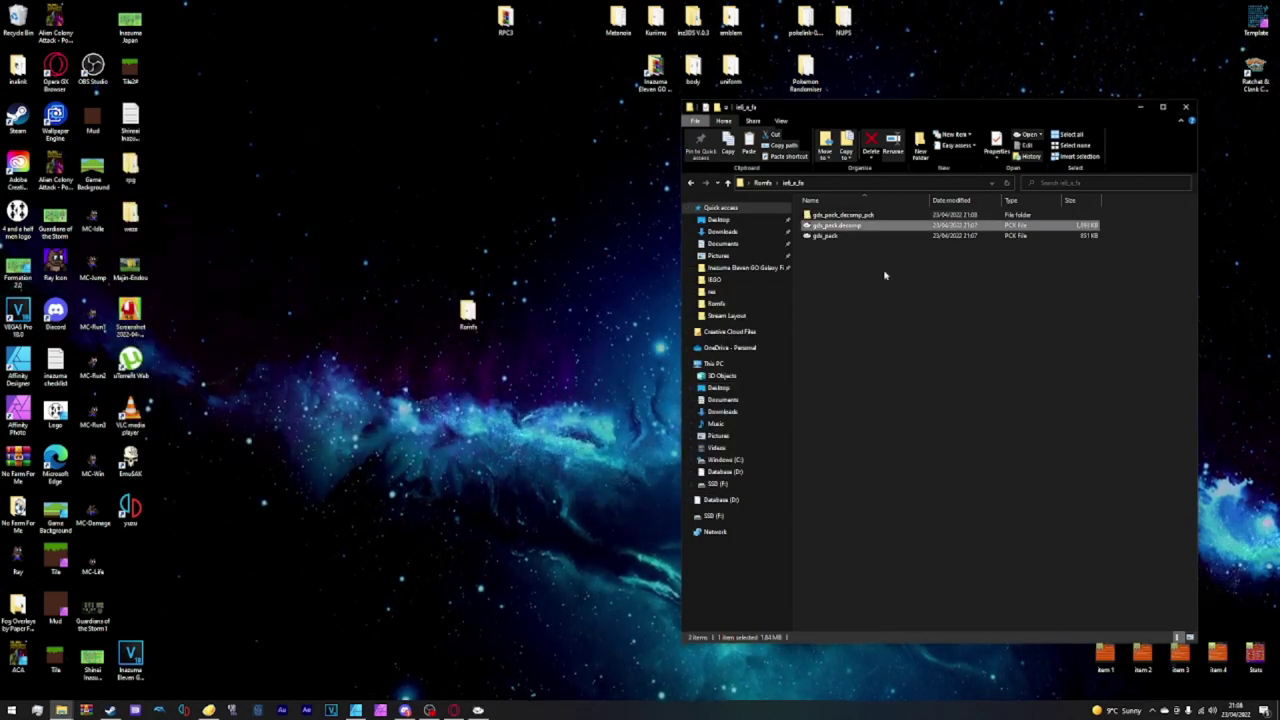
pyautogui.press('BackSpace')
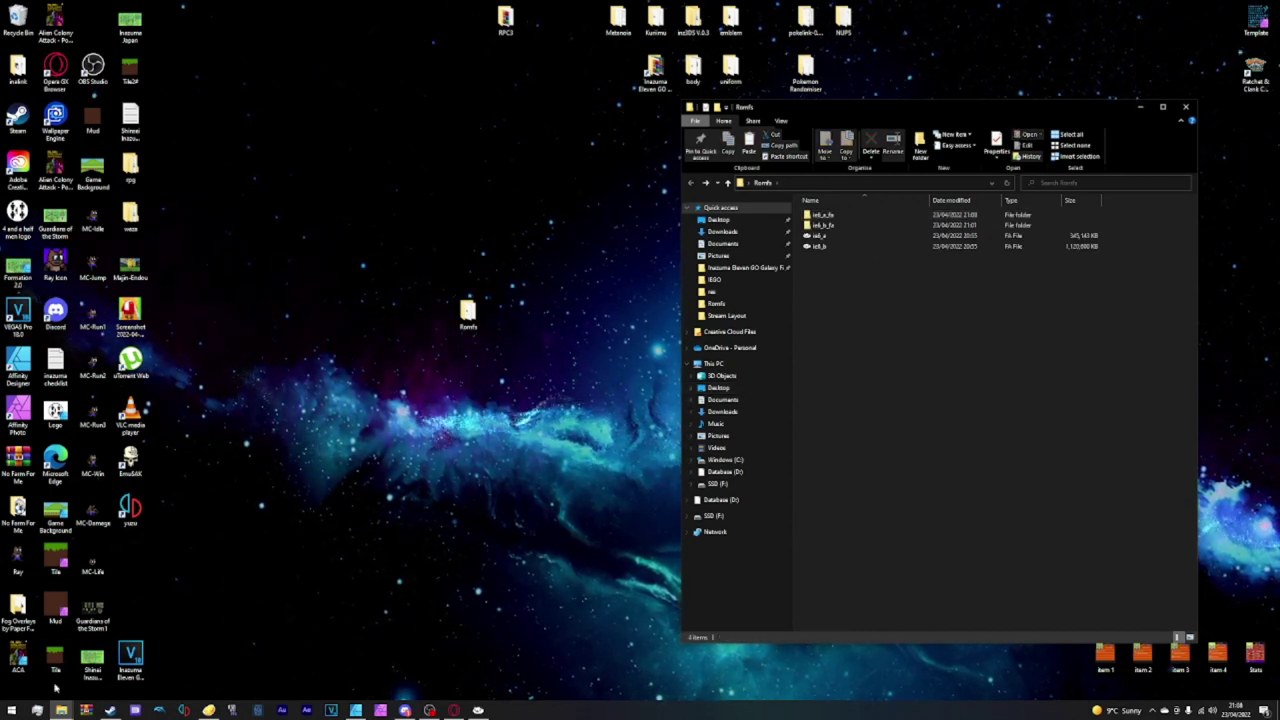
# - Switch to the New ins3ds folder in File Explorer and inspect the Galaxy Romfs and Backup Galaxy Romfs folders
pyautogui.hotkey('alt', 'Tab')
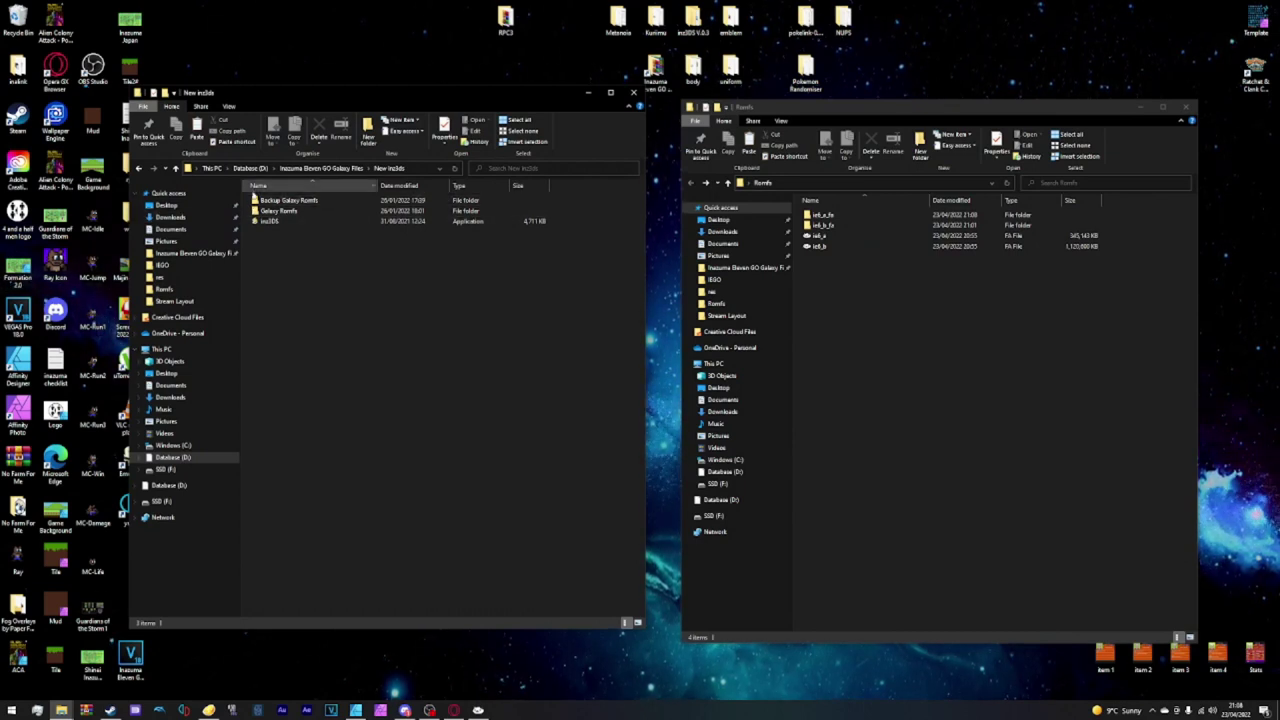
pyautogui.click(257, 203)
pyautogui.doubleClick(257, 205)
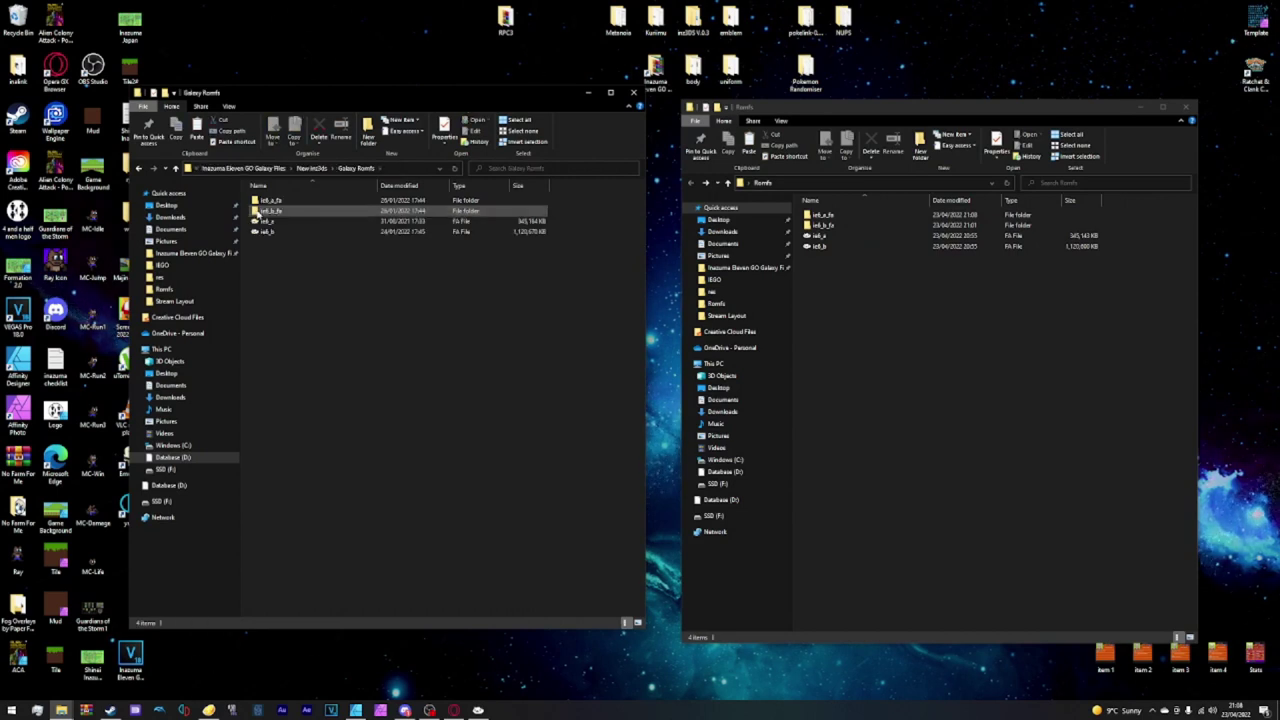
pyautogui.hotkey('alt', 'Left')
pyautogui.doubleClick(257, 210)
pyautogui.hotkey('alt', 'Left')
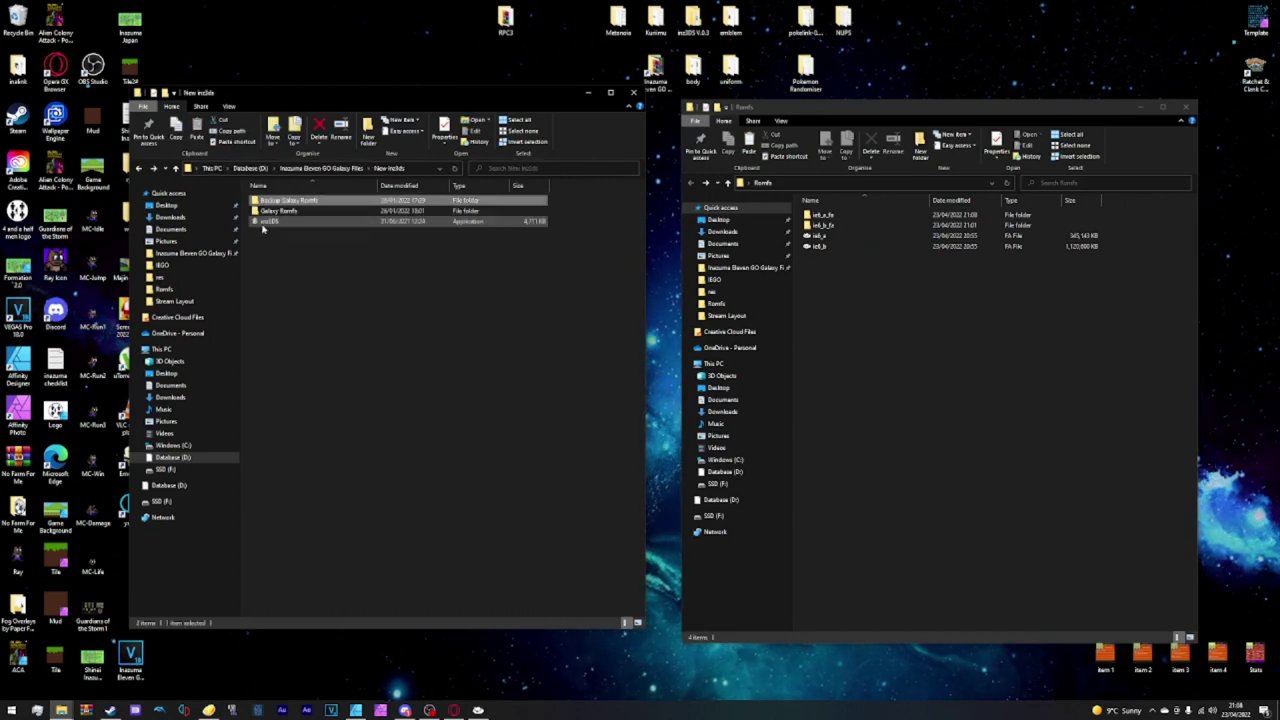
# - Launch ins3DS from the New ins3ds folder and move its window clear of the file list
pyautogui.click(262, 222)
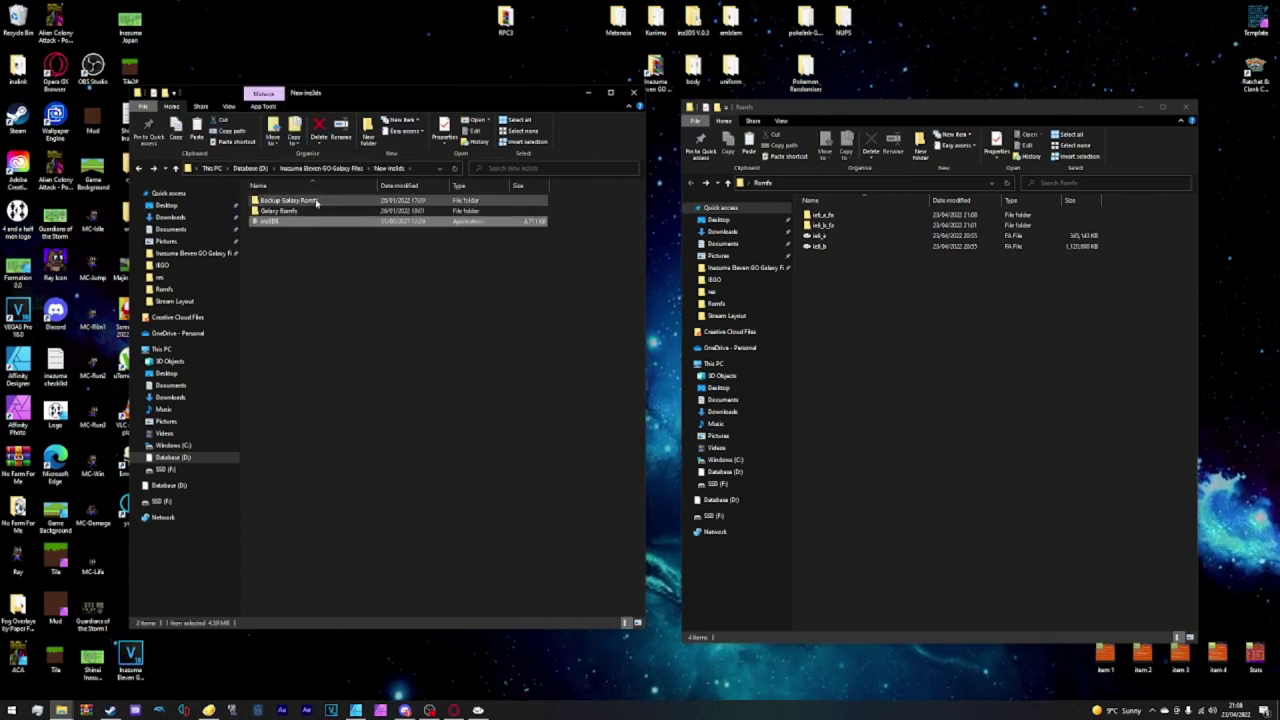
pyautogui.doubleClick(292, 222)
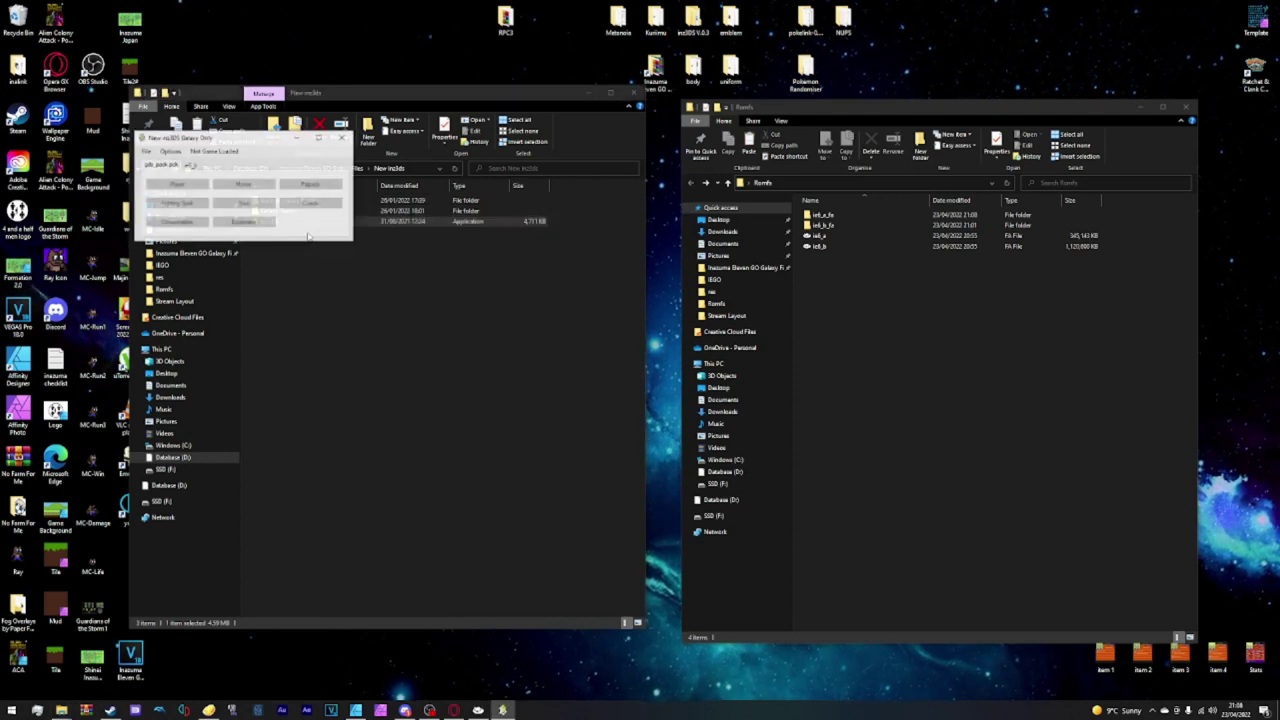
pyautogui.moveTo(314, 230); pyautogui.dragTo(344, 258)
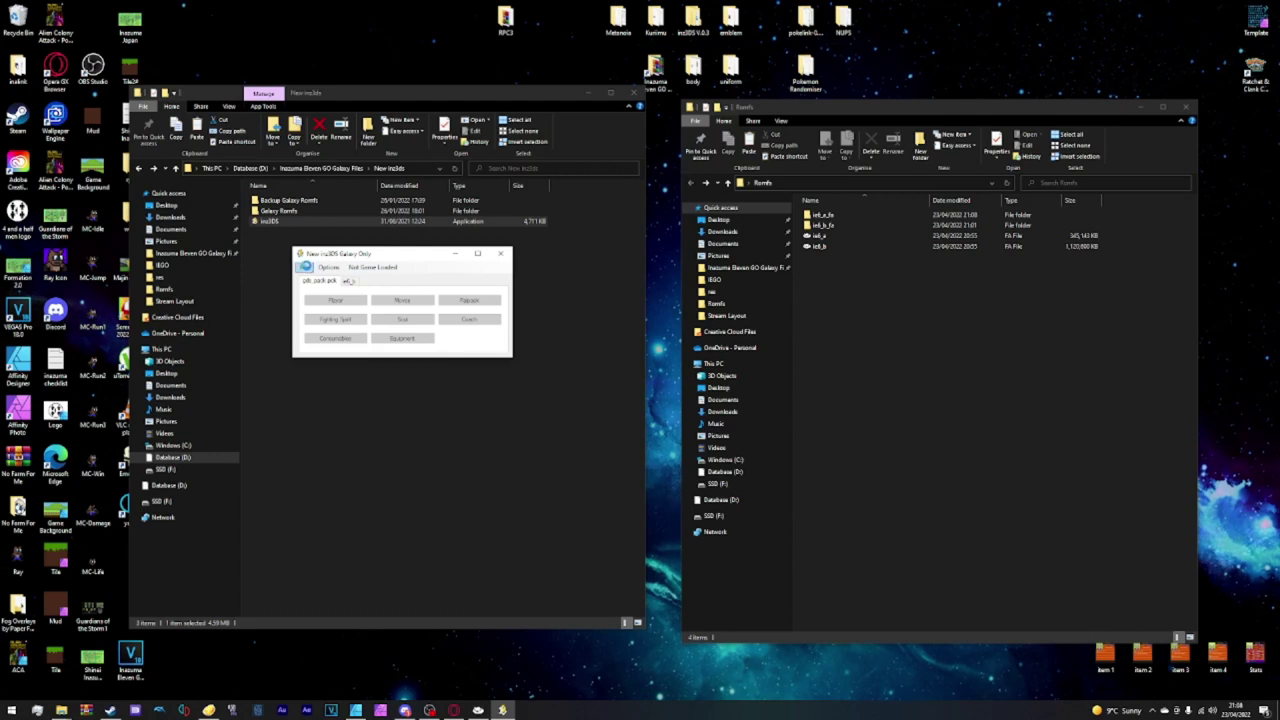
# - Load the desktop Romfs folder in ins3DS as the extracted folder with the decompressed gds_pack.pck
pyautogui.click(345, 281)
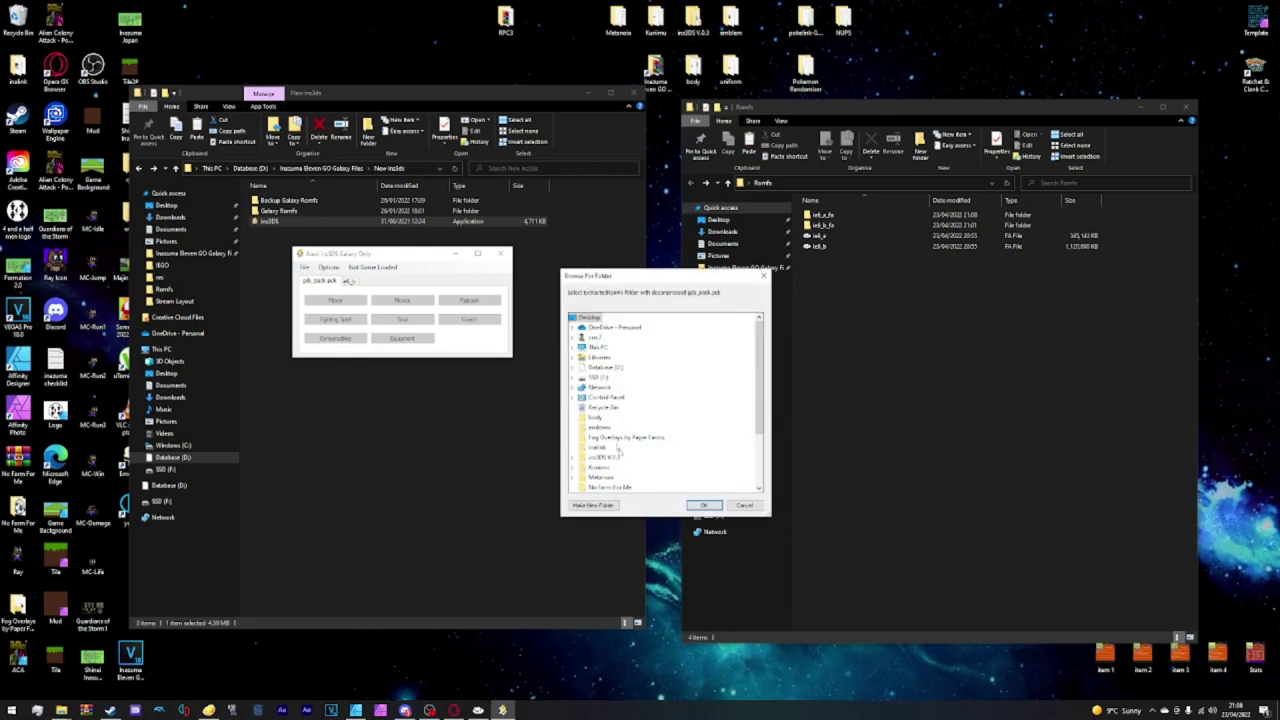
pyautogui.scroll(-2, 622, 453)
pyautogui.scroll(-1, 622, 453)
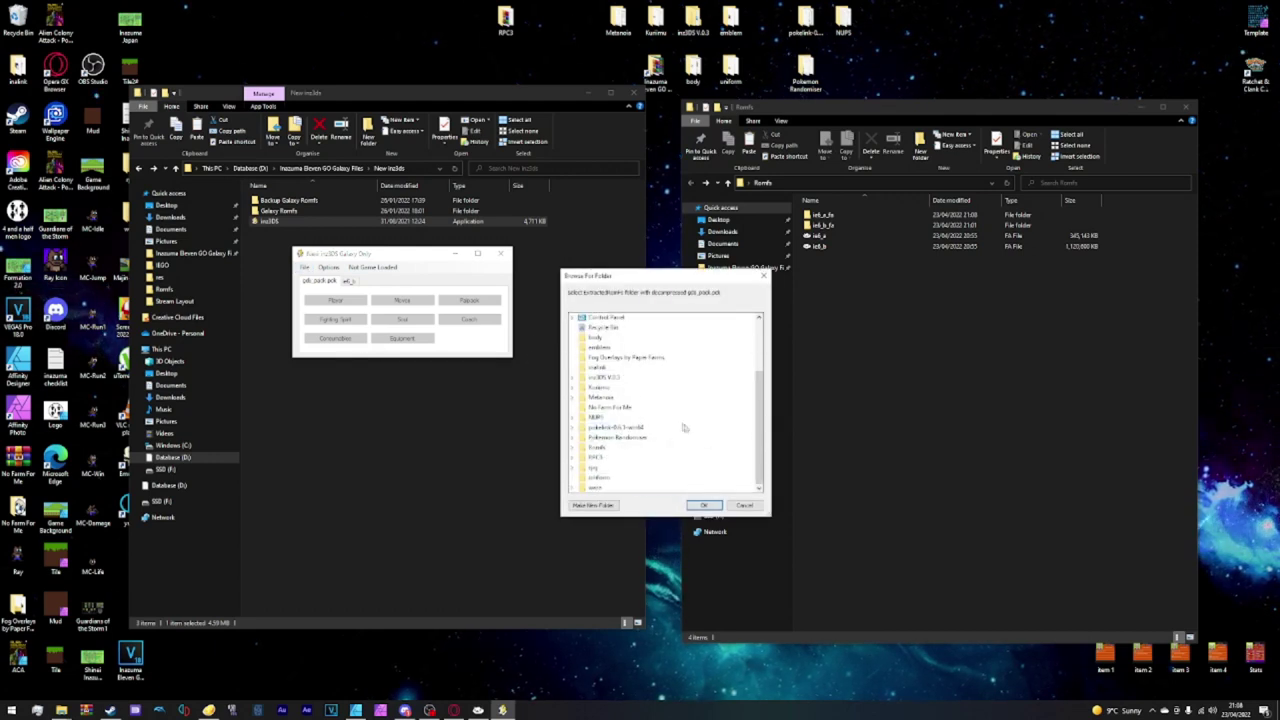
pyautogui.doubleClick(592, 446)
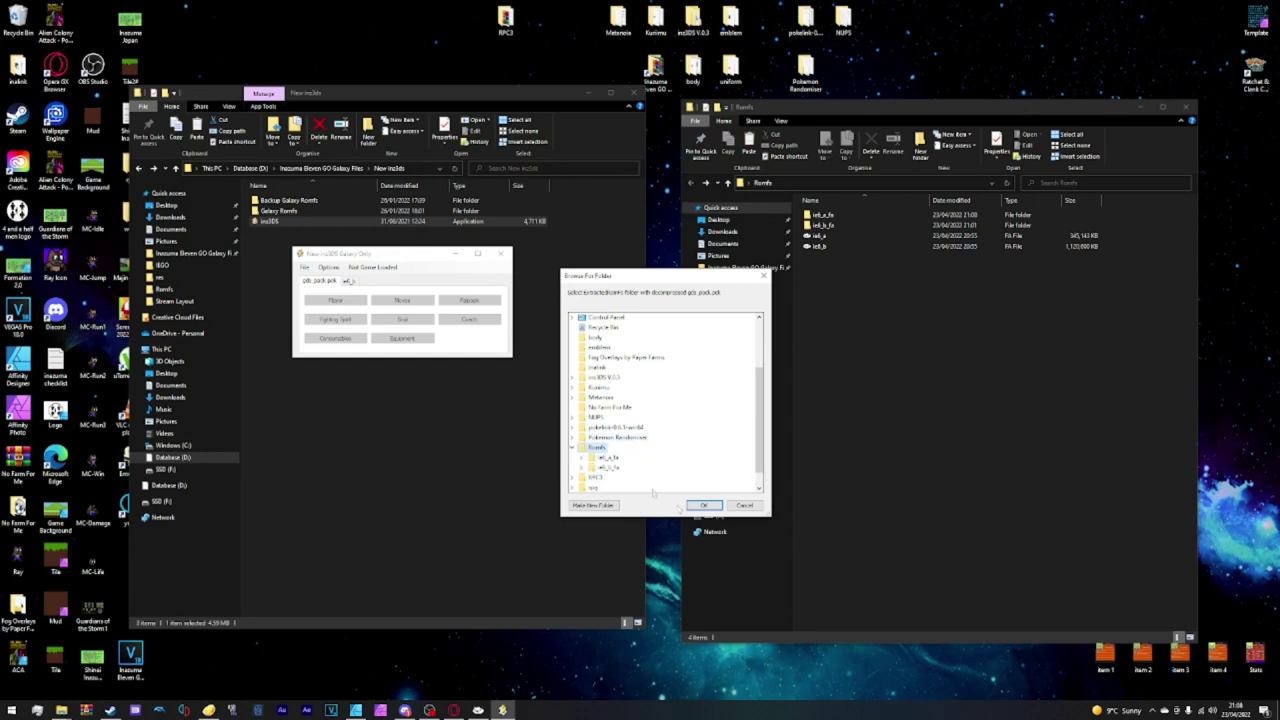
pyautogui.click(705, 506)
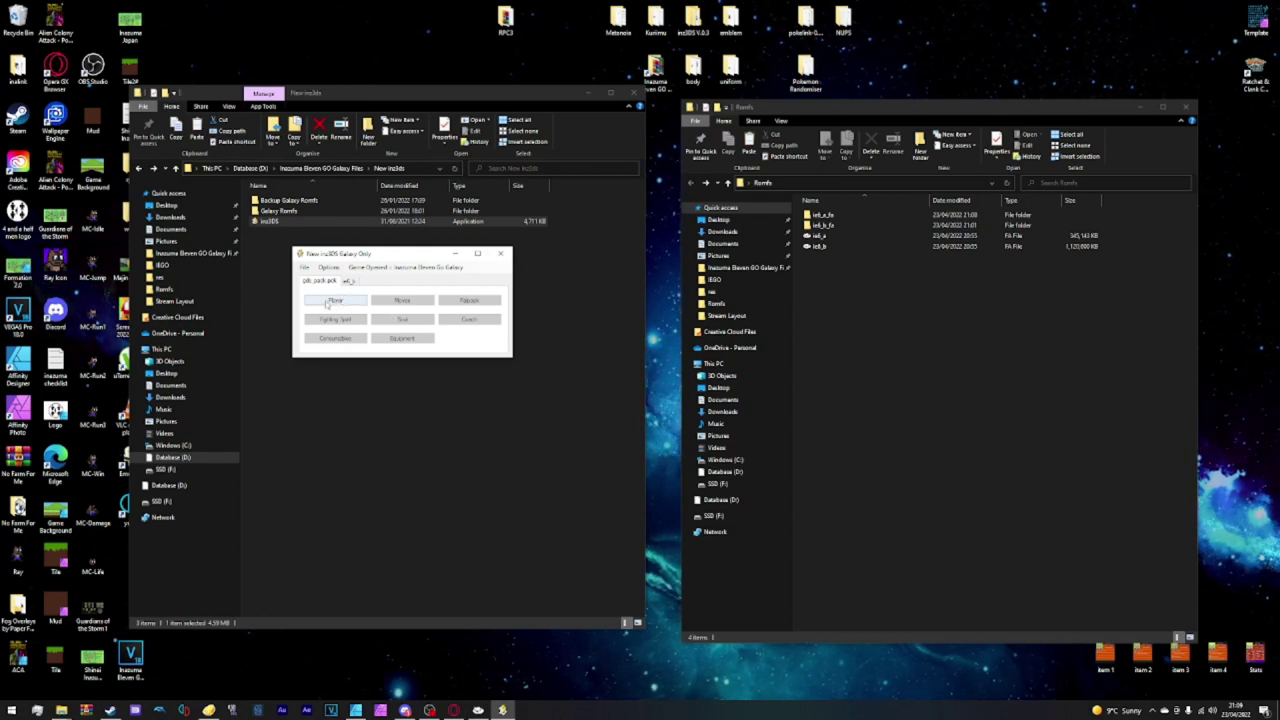
# - Open the Player editor for gds_pack.pck, view one player's stats and techniques, and close the editor
pyautogui.click(330, 302)
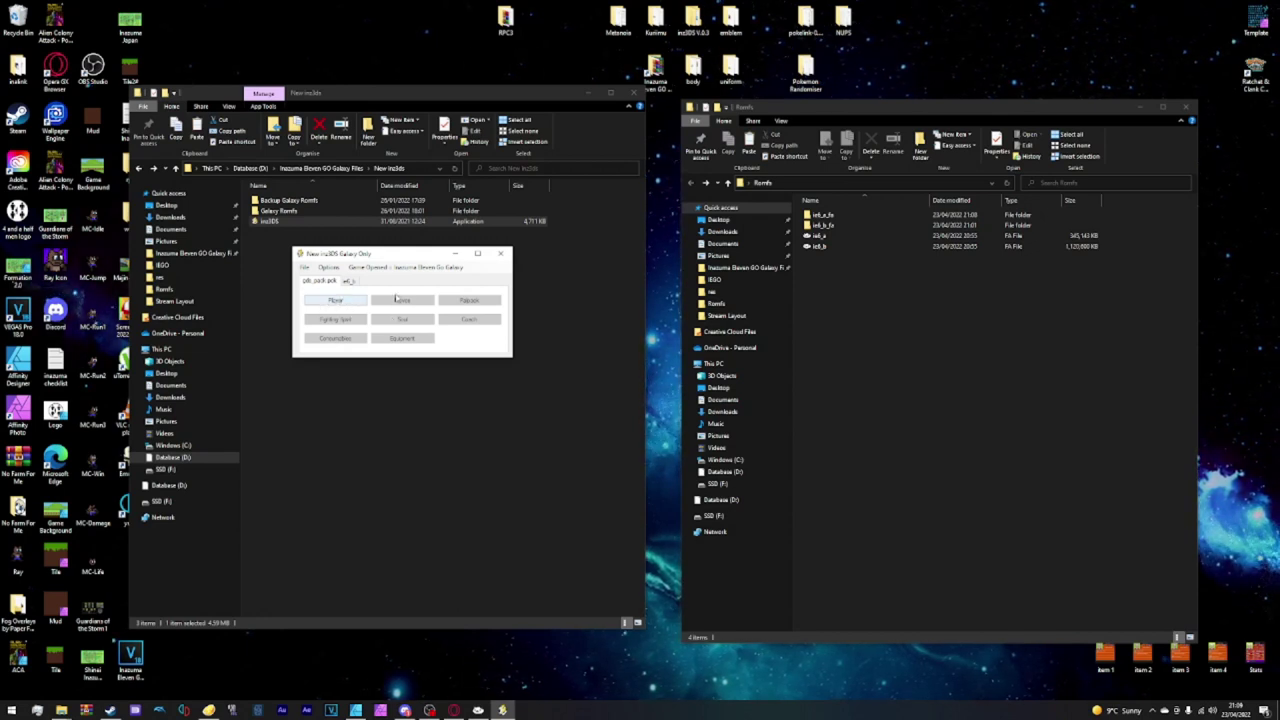
pyautogui.click(258, 170)
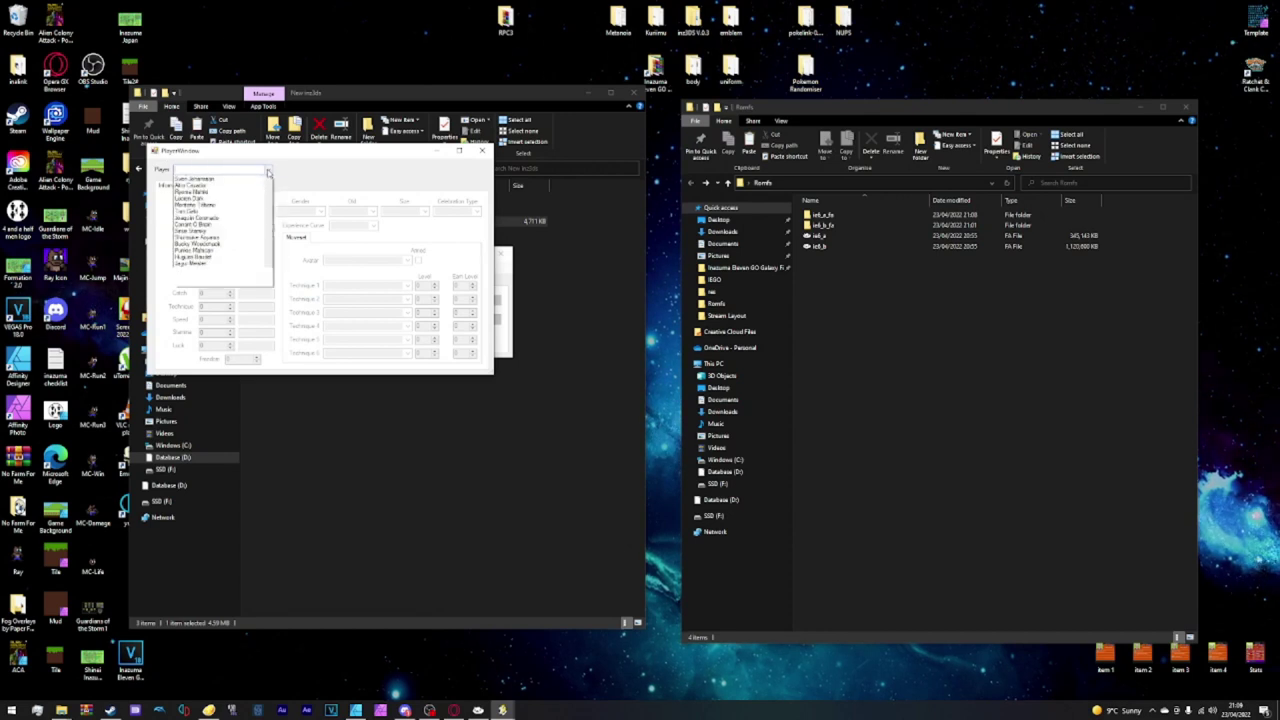
pyautogui.click(225, 241)
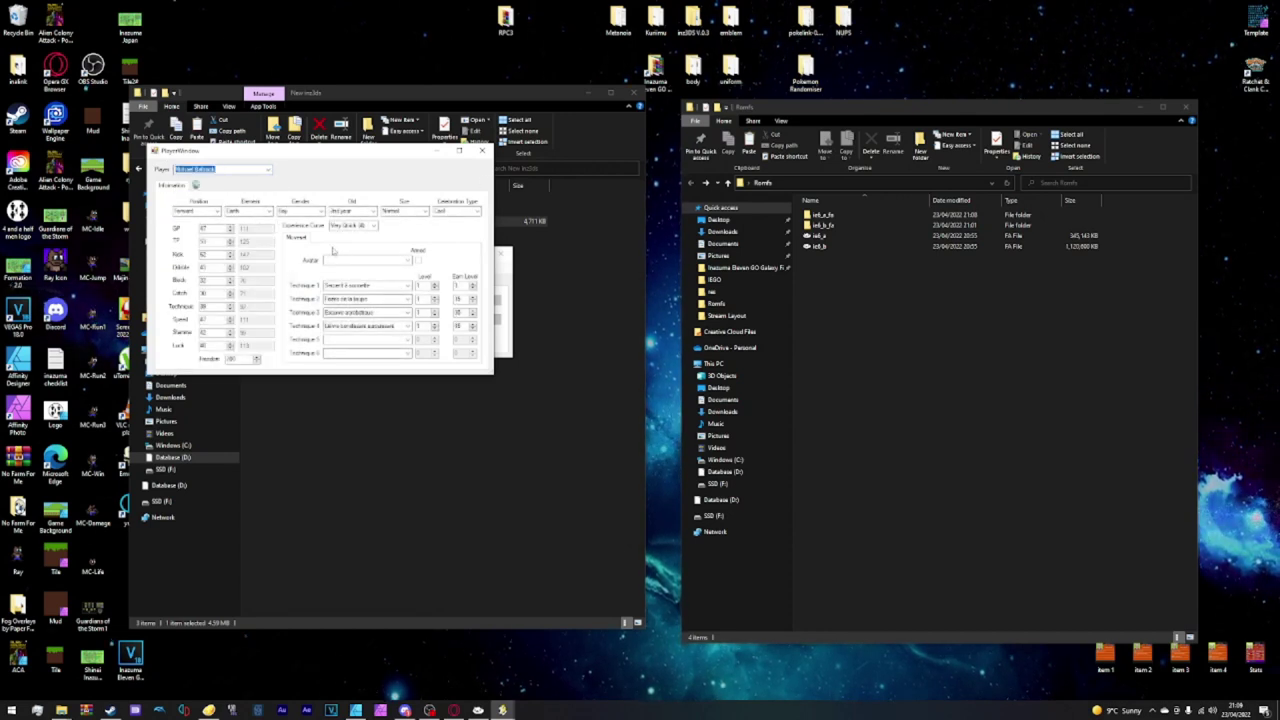
pyautogui.click(481, 150)
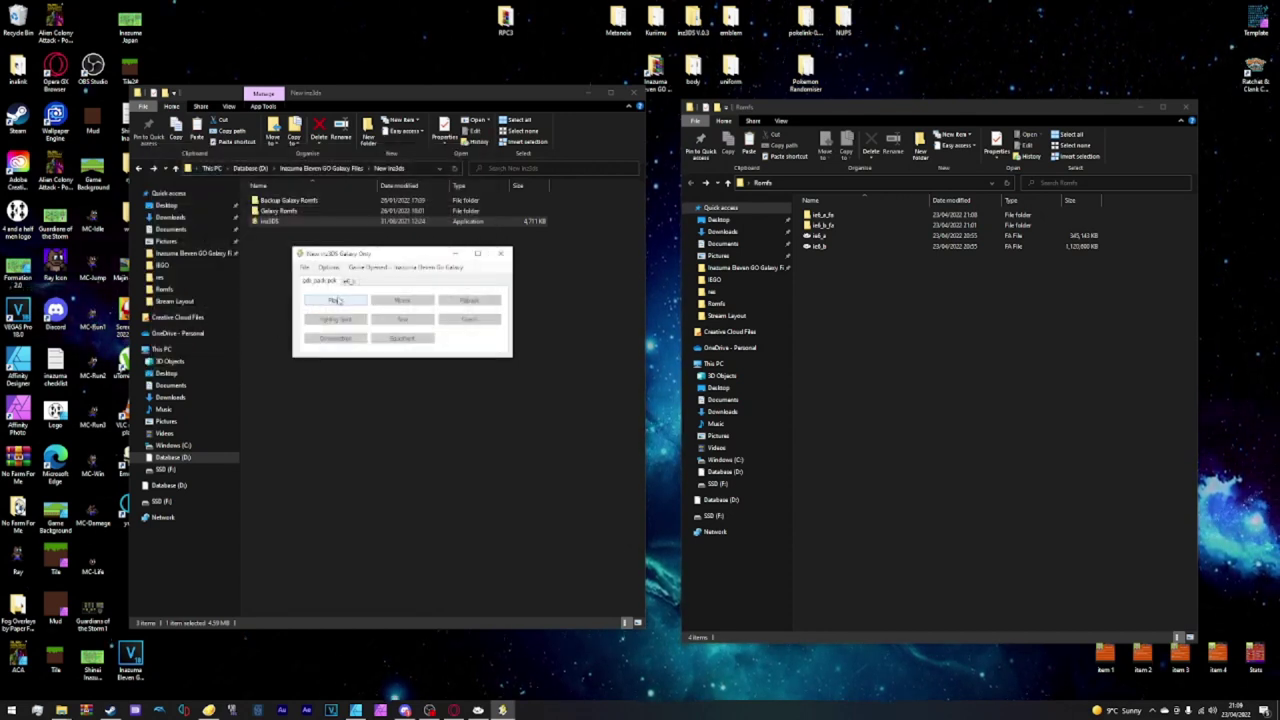
# - Check the Earth Eleven Select list and the Black Room training costs in the ie6_b section, closing each window
pyautogui.click(349, 281)
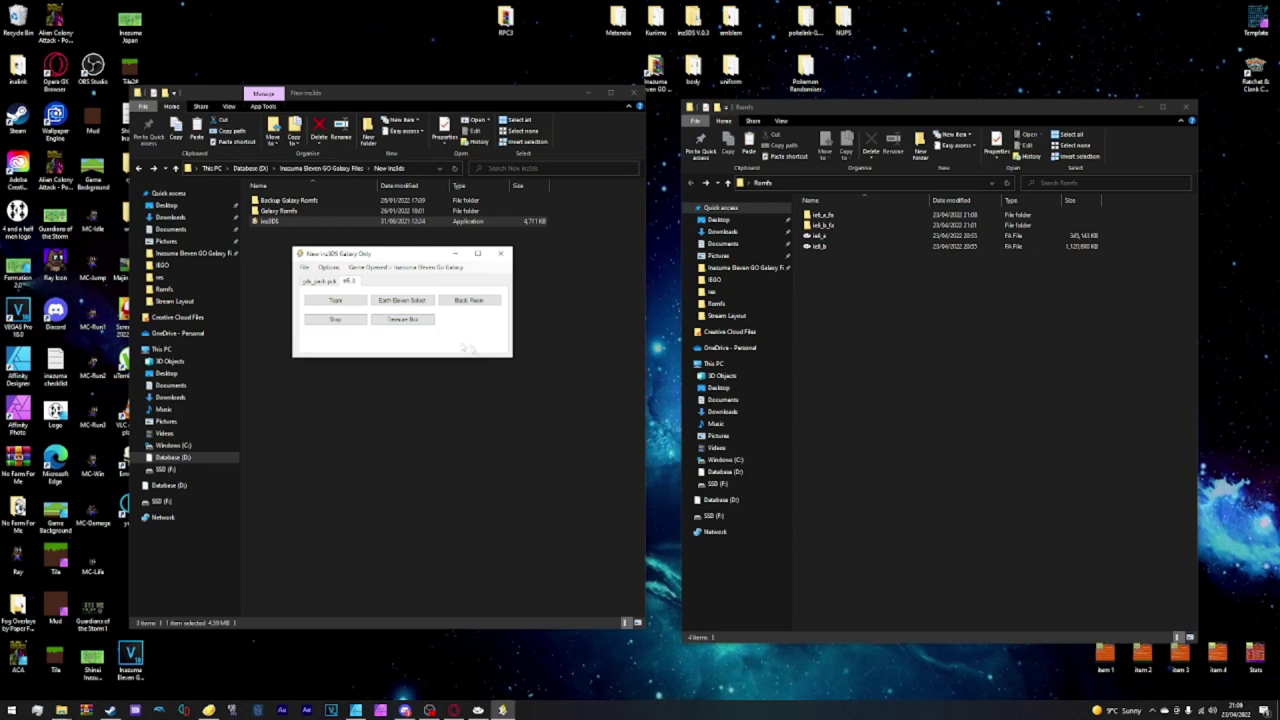
pyautogui.click(401, 301)
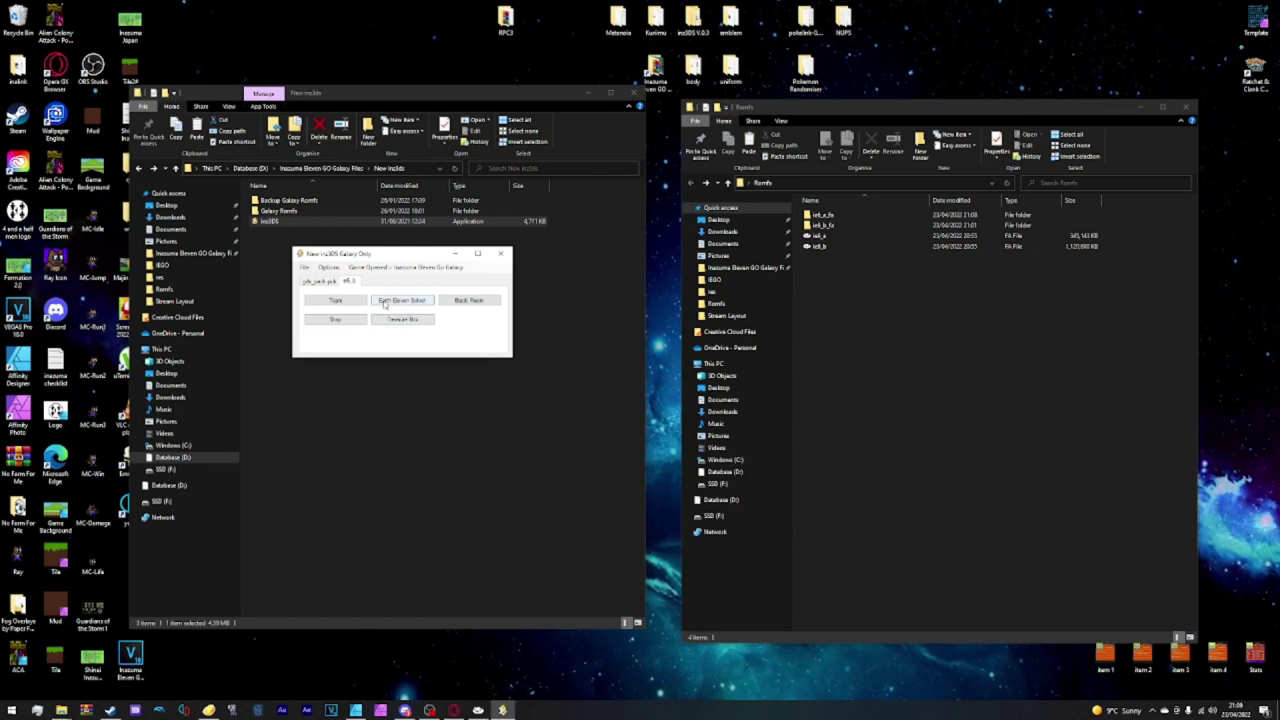
pyautogui.scroll(-10, 252, 247)
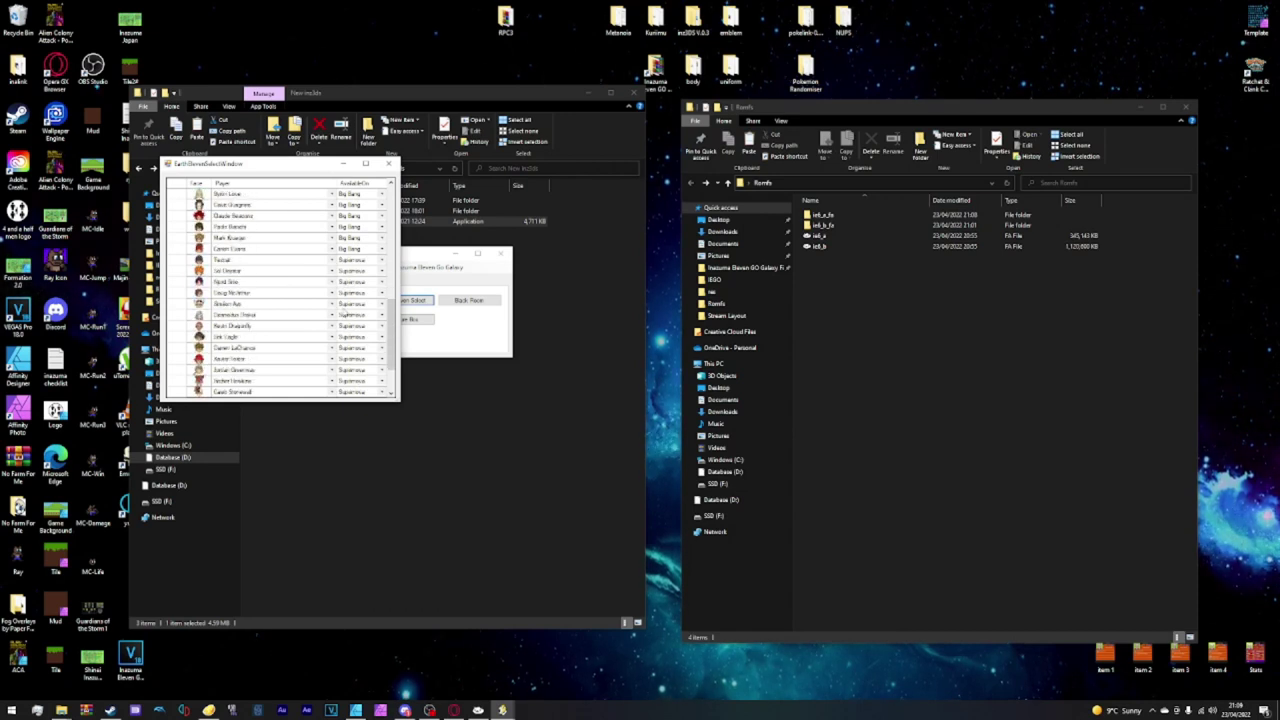
pyautogui.scroll(10, 265, 285)
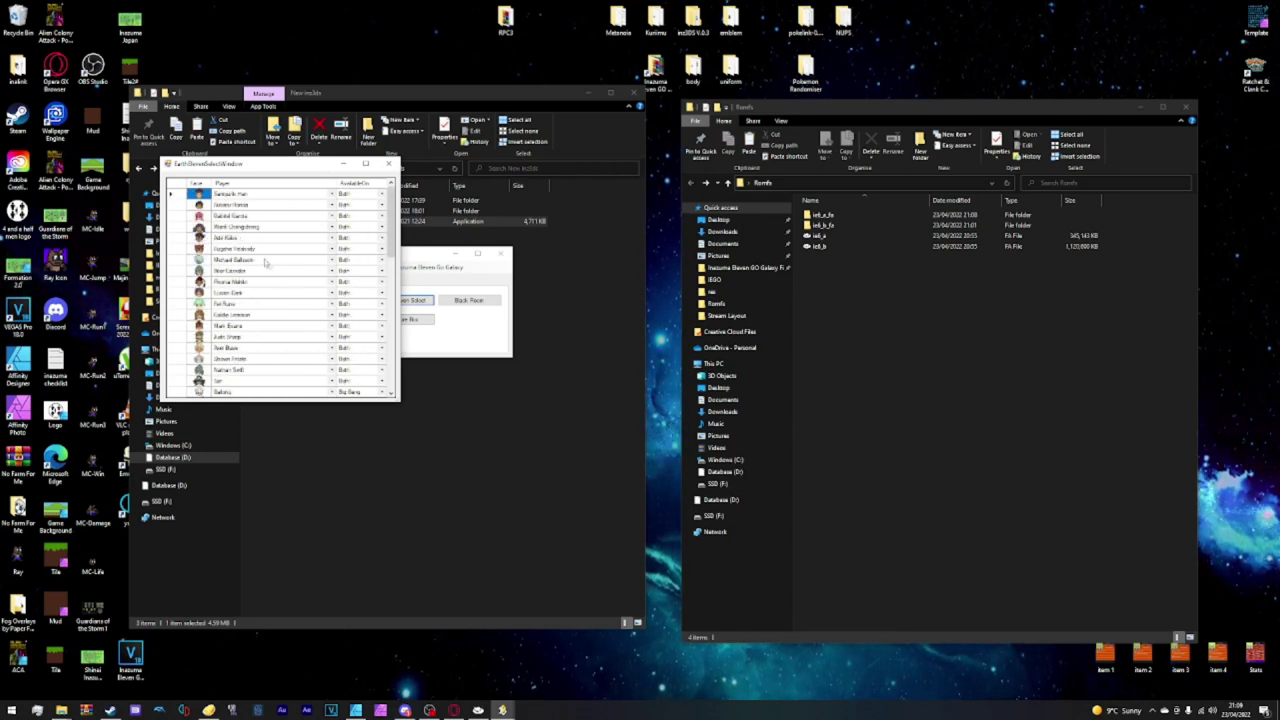
pyautogui.click(389, 163)
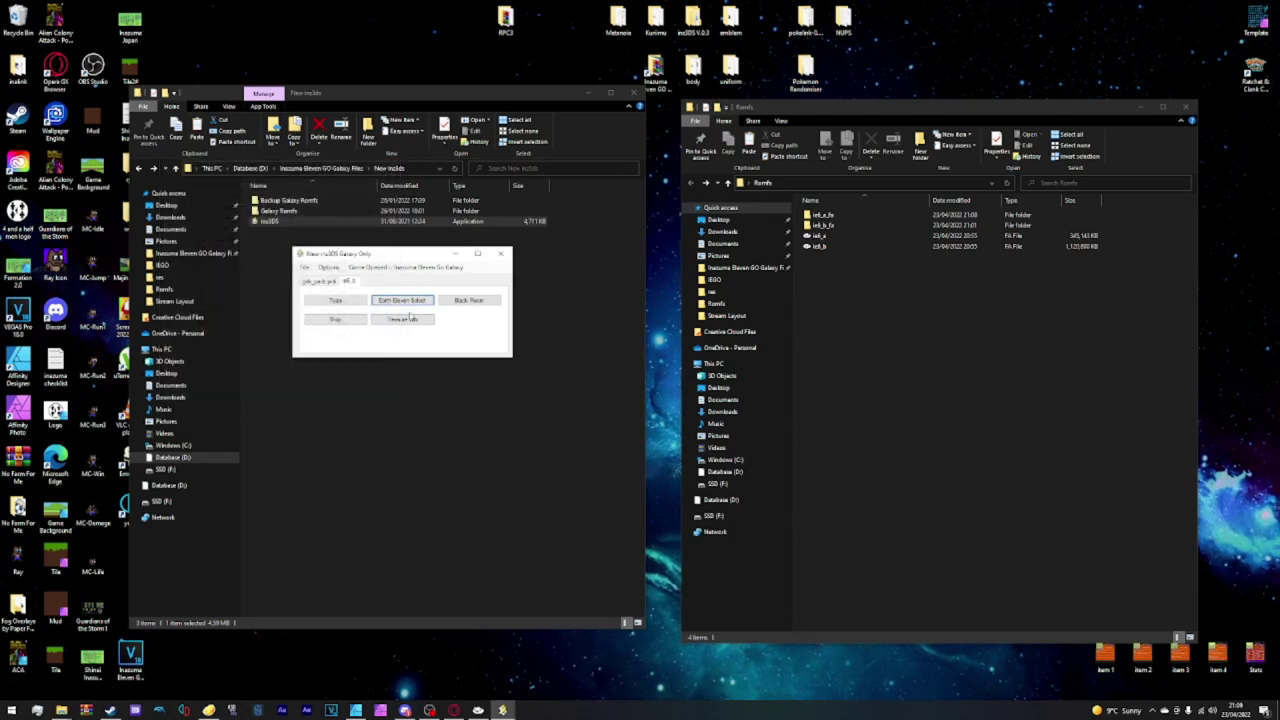
pyautogui.click(468, 300)
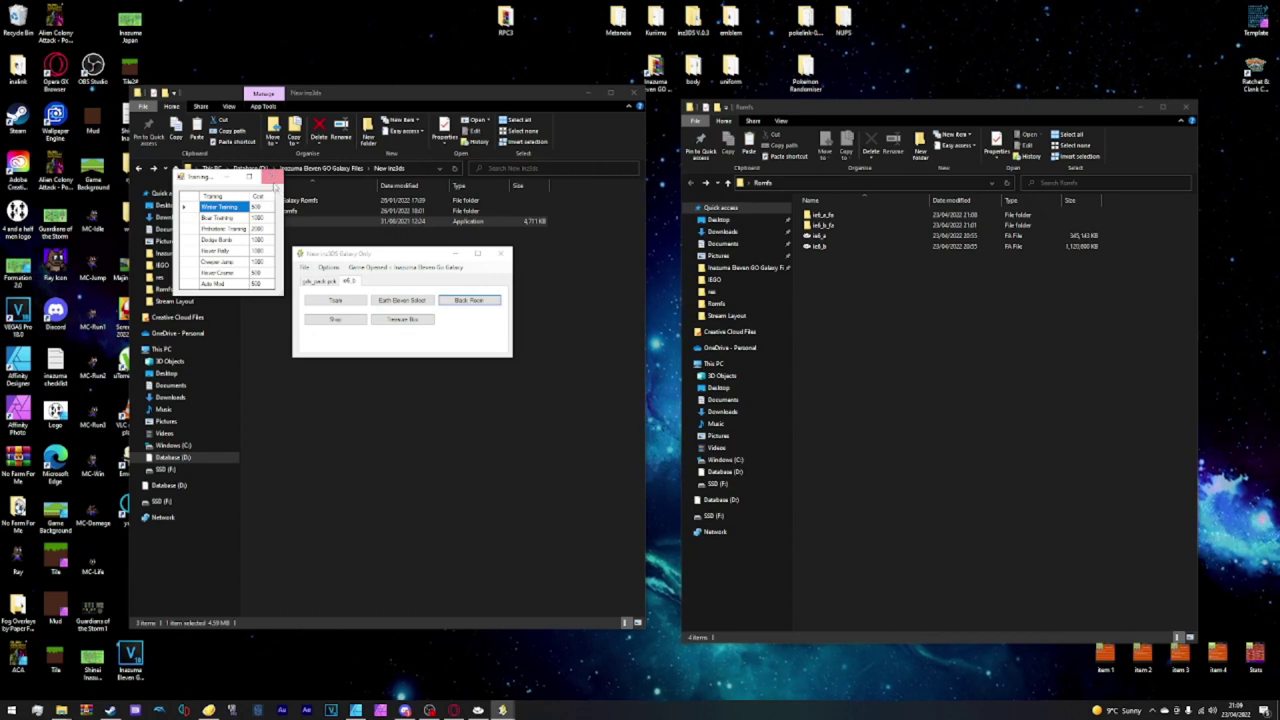
pyautogui.click(271, 176)
# - Open the Shop editor, view the items of one shop file, and close the editor
pyautogui.click(319, 316)
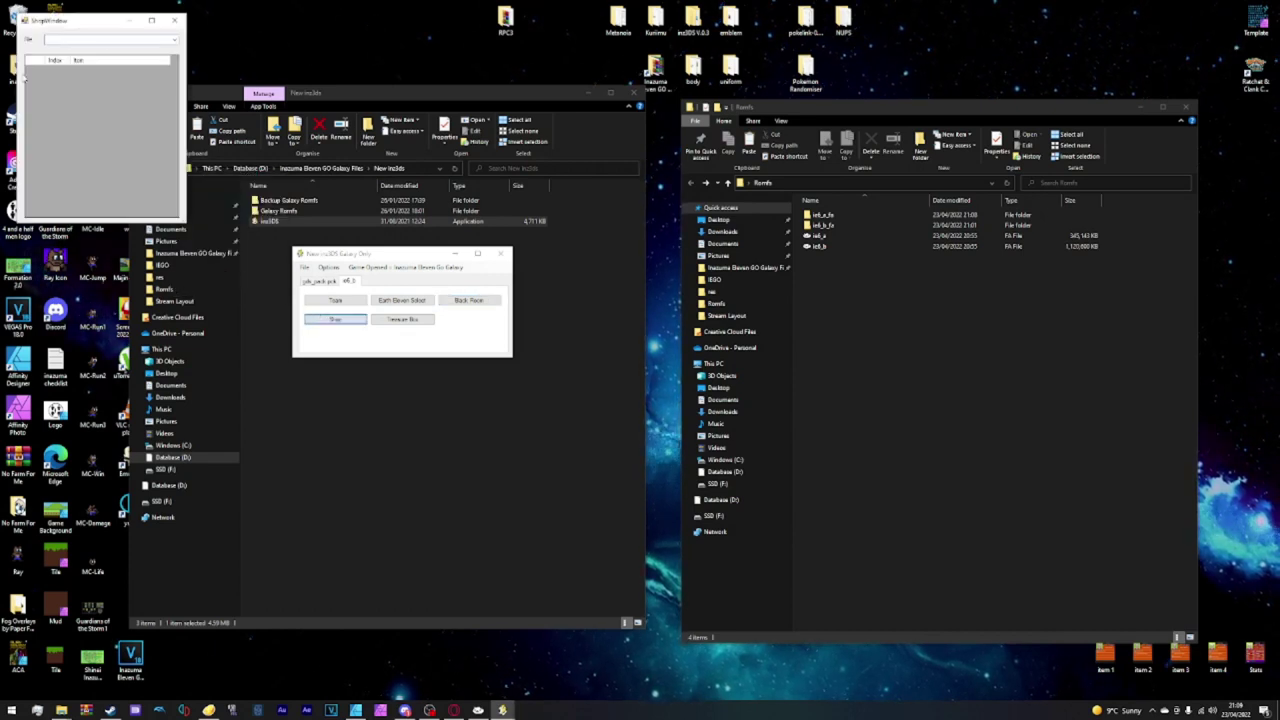
pyautogui.click(126, 41)
pyautogui.click(110, 89)
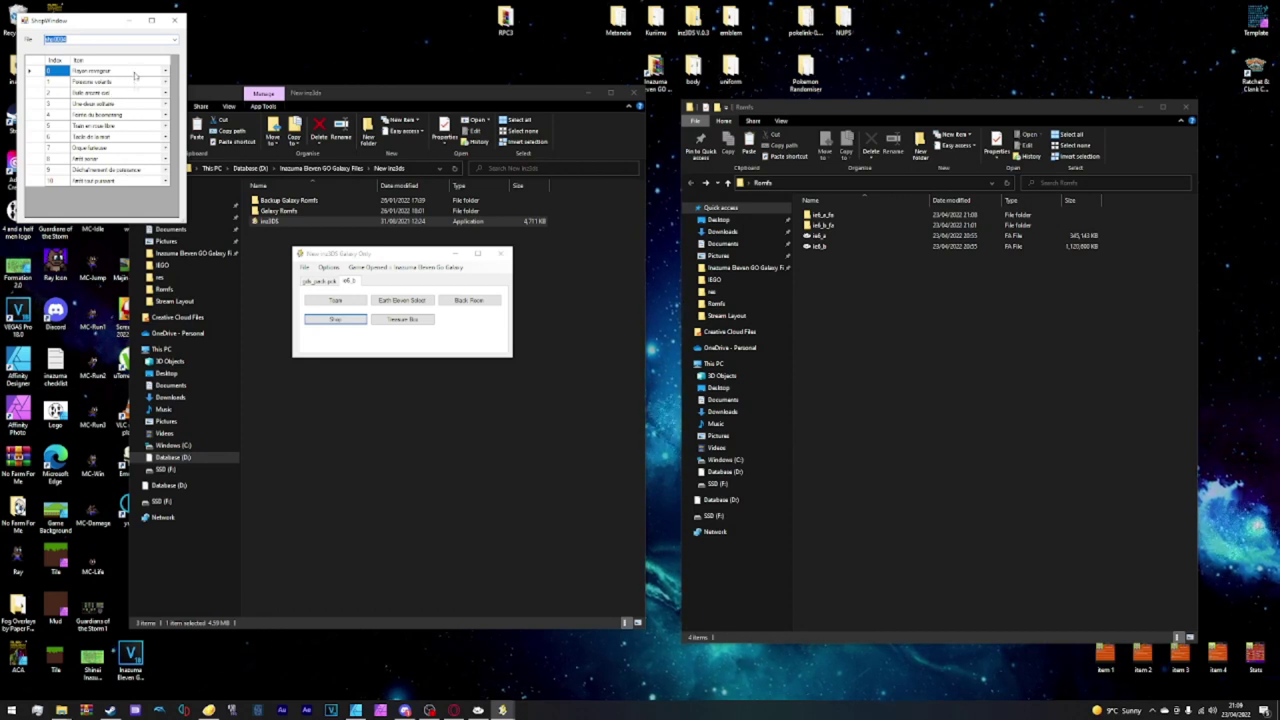
pyautogui.click(176, 21)
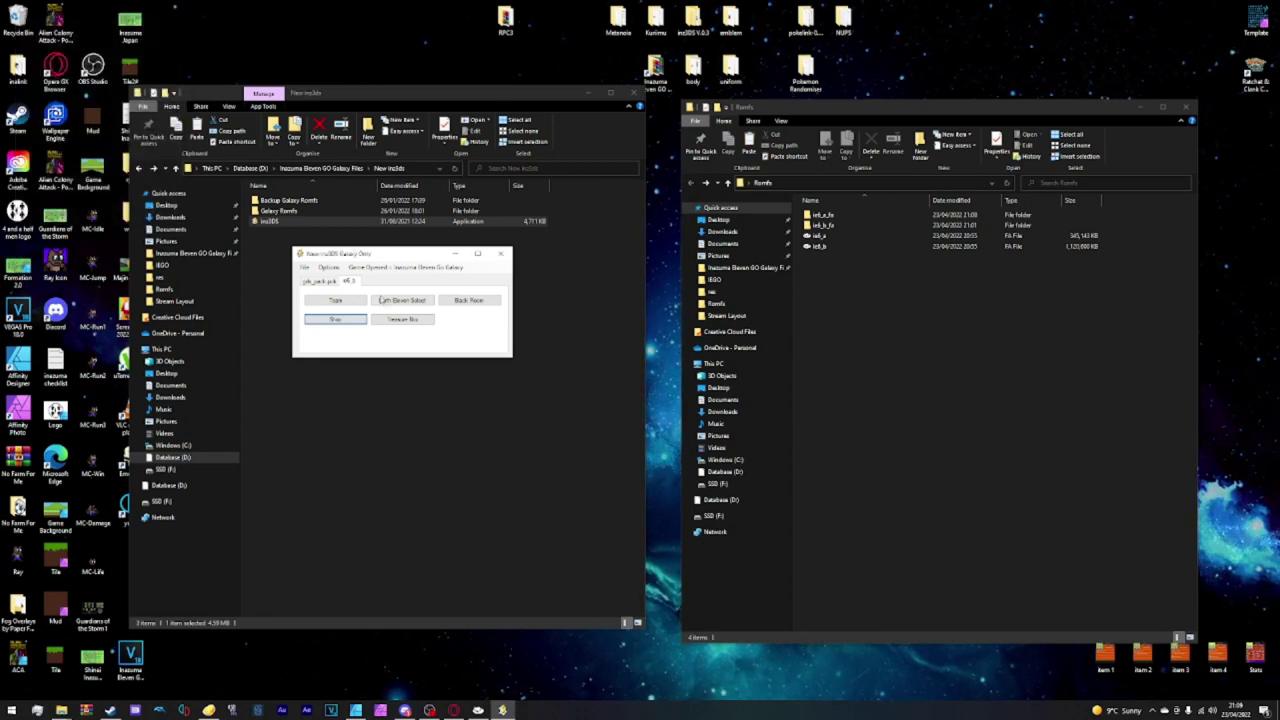
# - Open the Treasure Box editor, view the contents of one treasure box file, and close the editor
pyautogui.click(400, 319)
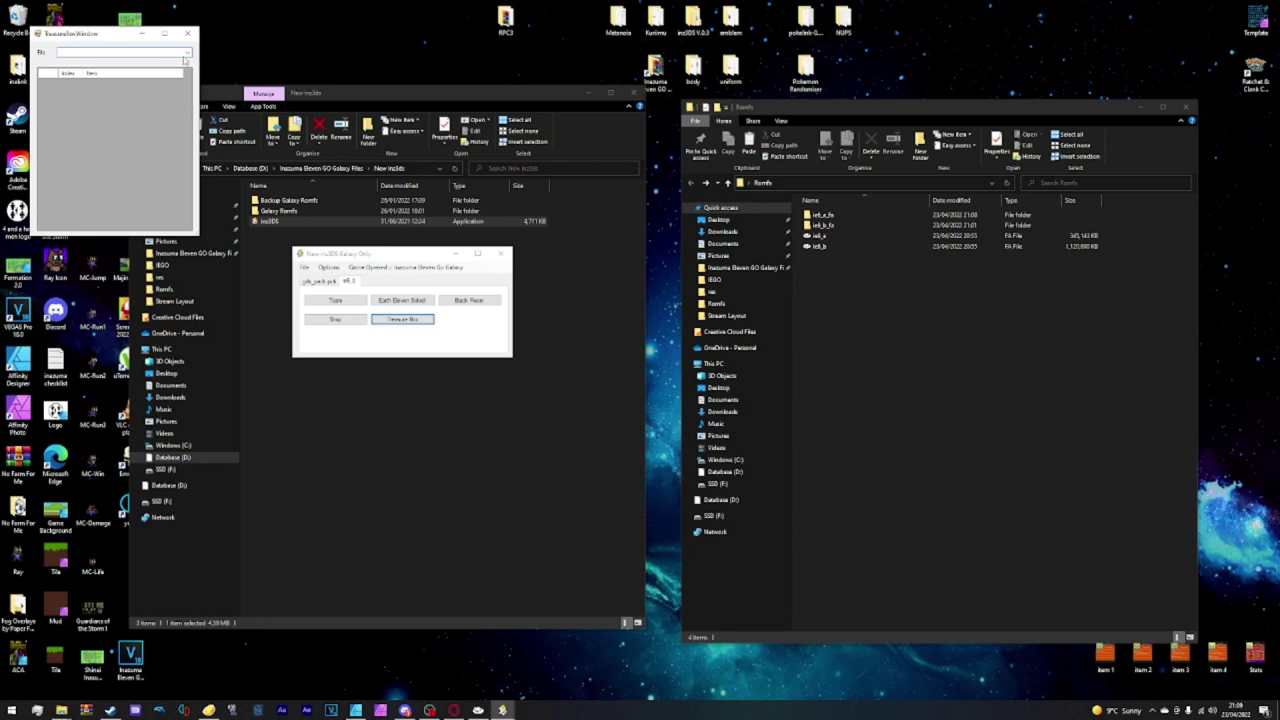
pyautogui.click(185, 53)
pyautogui.click(129, 167)
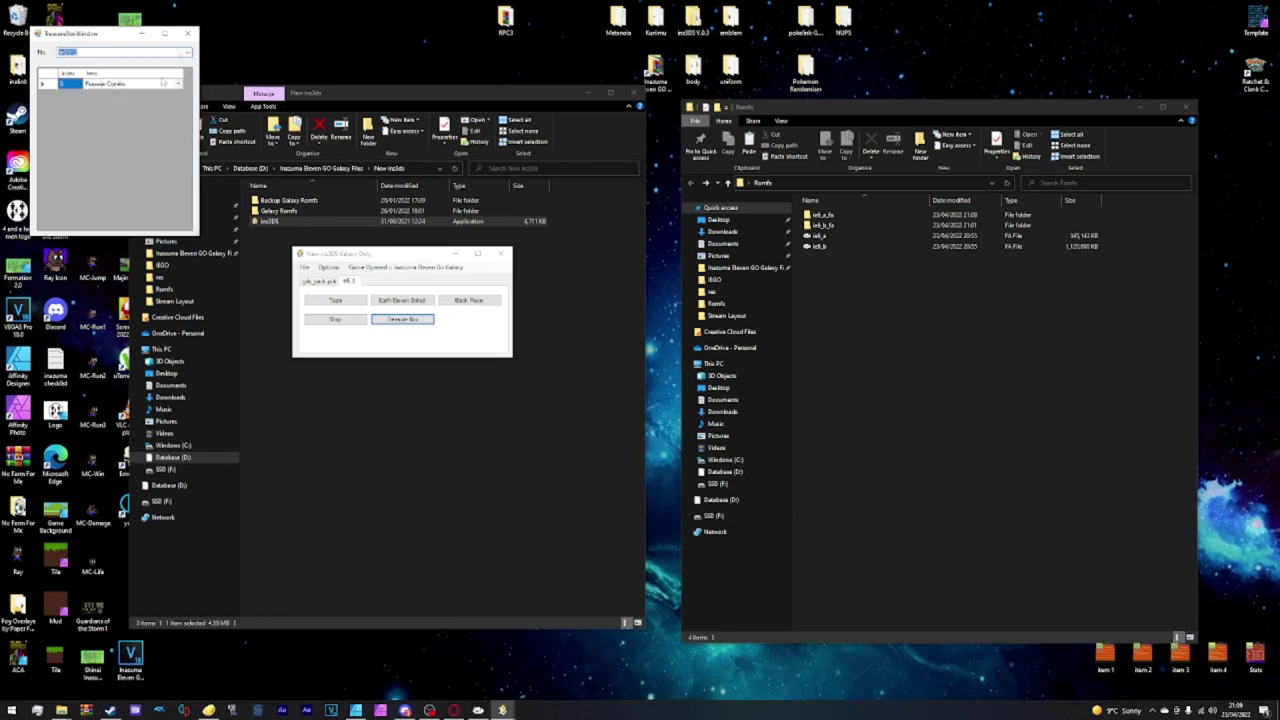
pyautogui.click(187, 33)
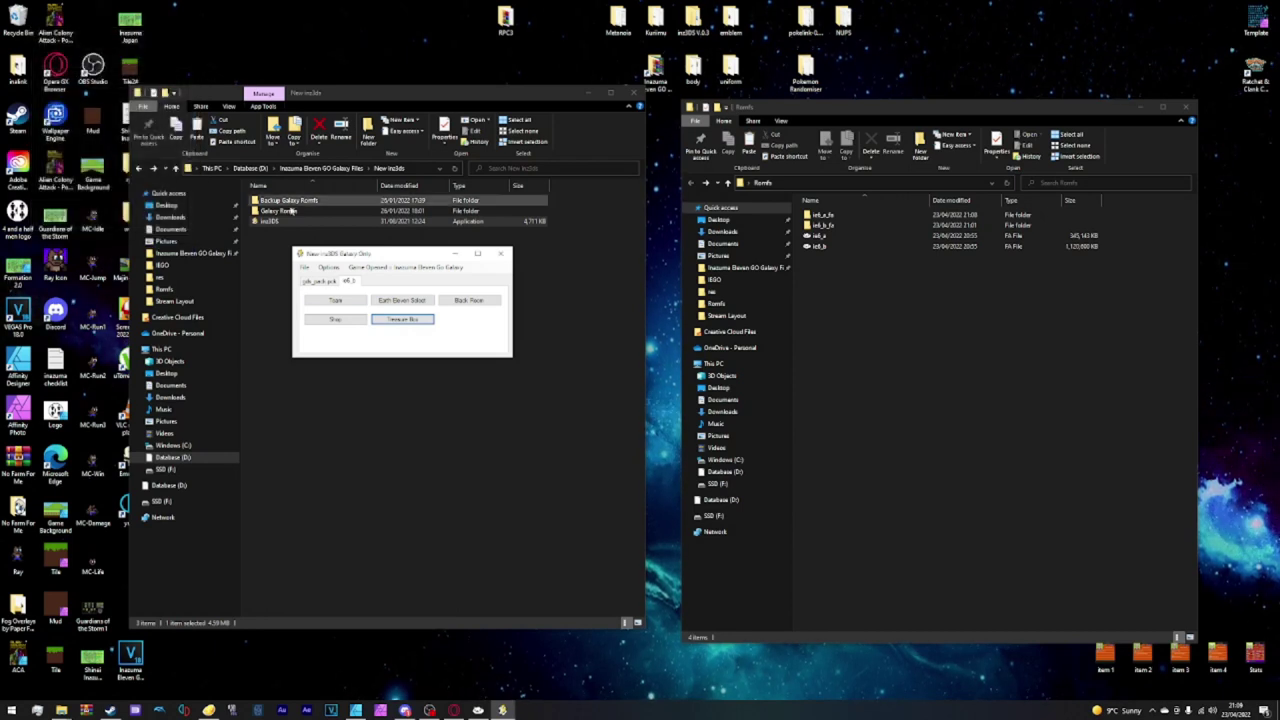
# - Open the Team editor in the ie6_b section, move its window beside the main one, and load the Chaos team
pyautogui.click(335, 302)
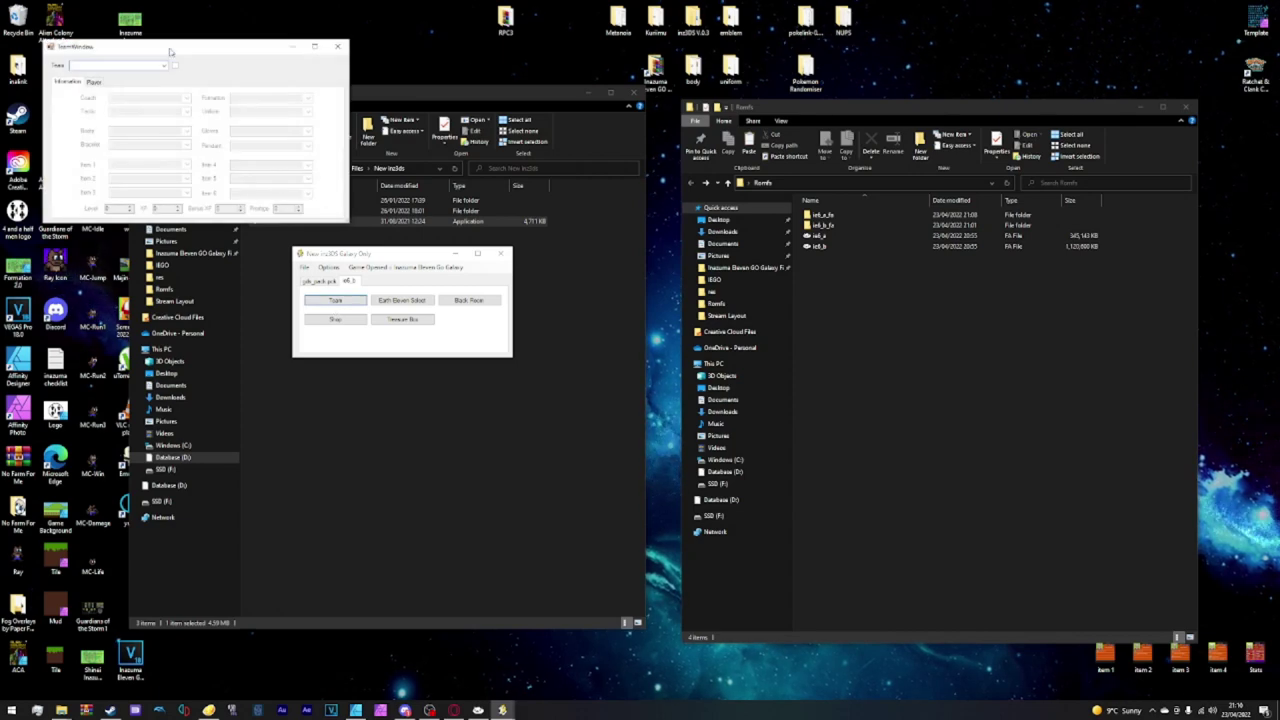
pyautogui.moveTo(170, 52); pyautogui.dragTo(357, 212)
pyautogui.click(355, 228)
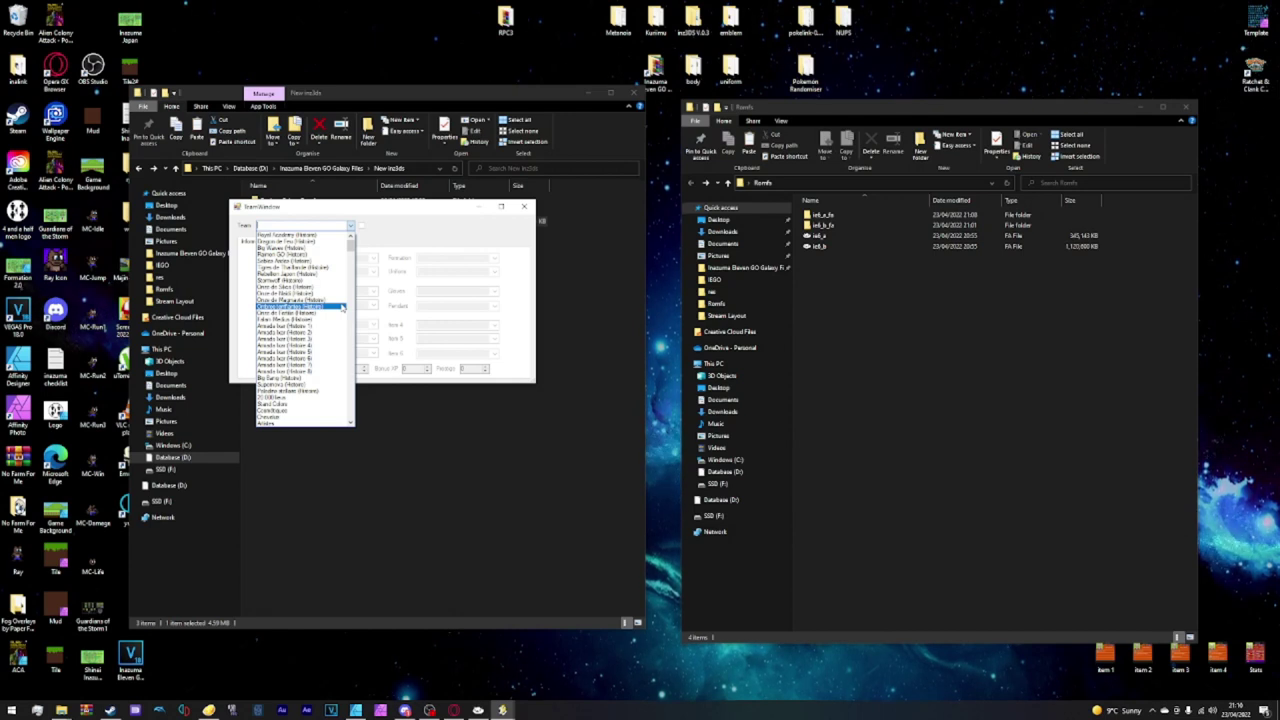
pyautogui.scroll(-2, 342, 307)
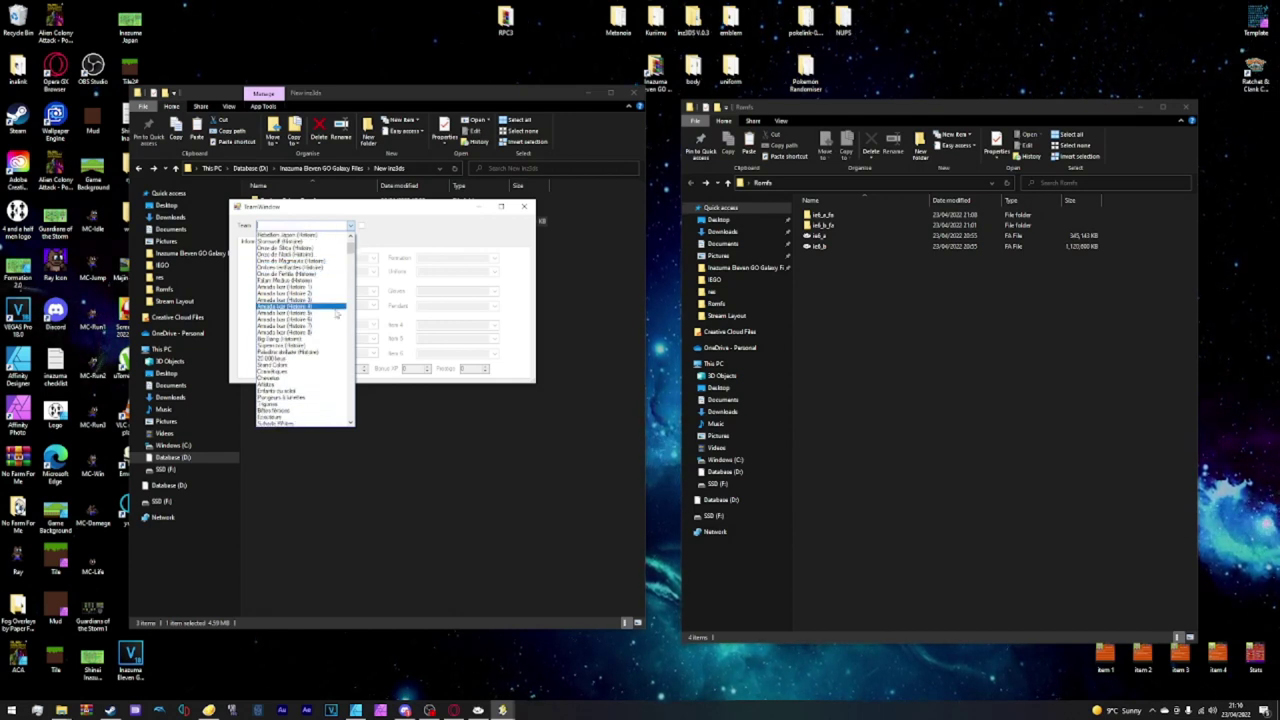
pyautogui.scroll(-4, 318, 351)
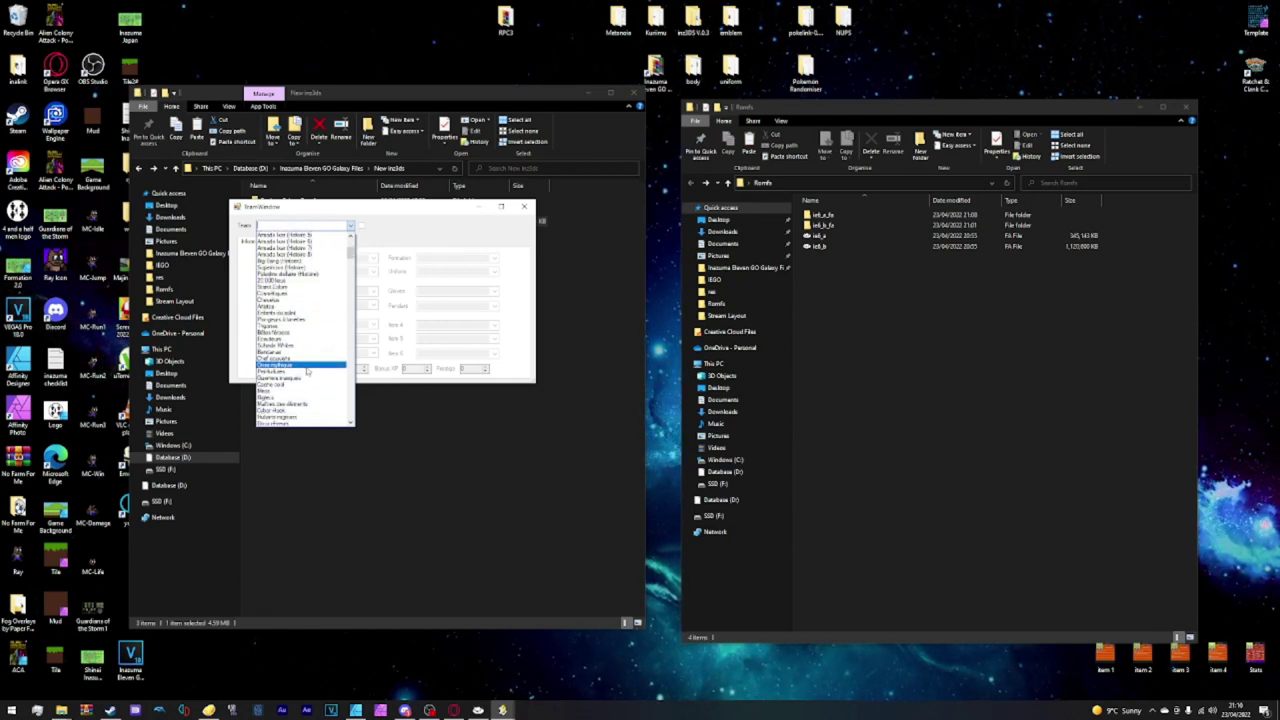
pyautogui.scroll(-6, 308, 361)
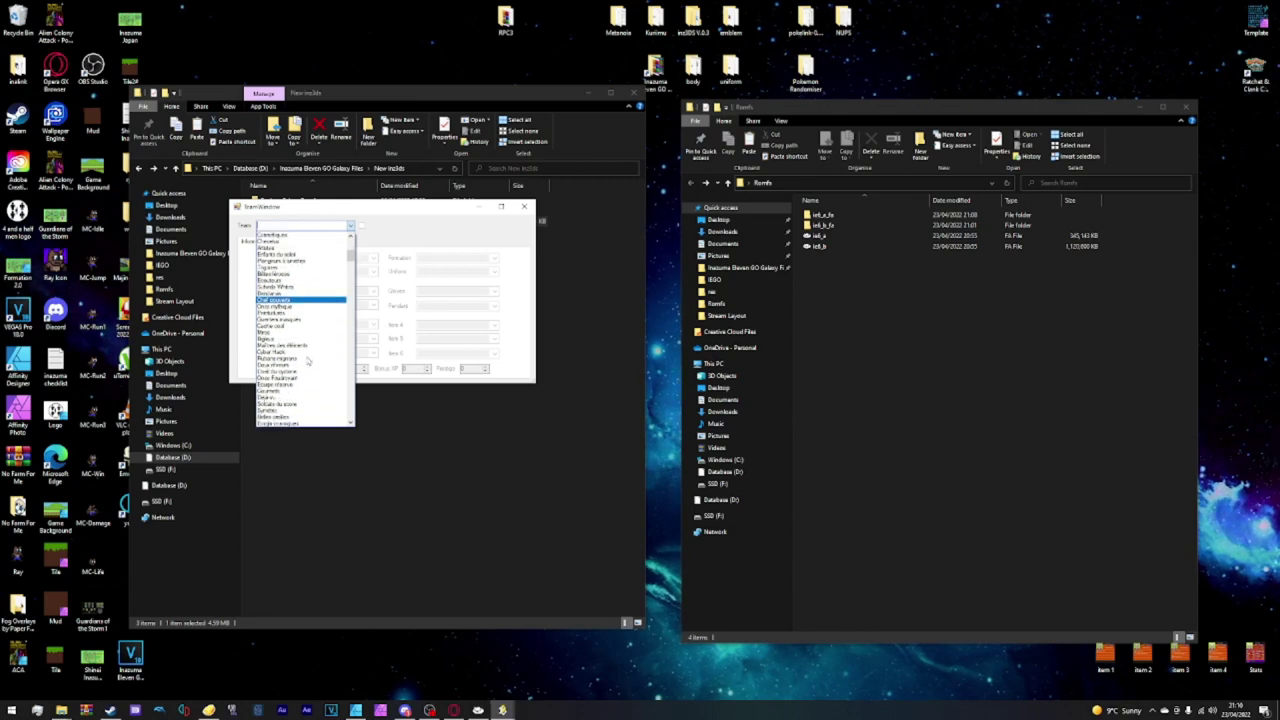
pyautogui.scroll(-10, 308, 361)
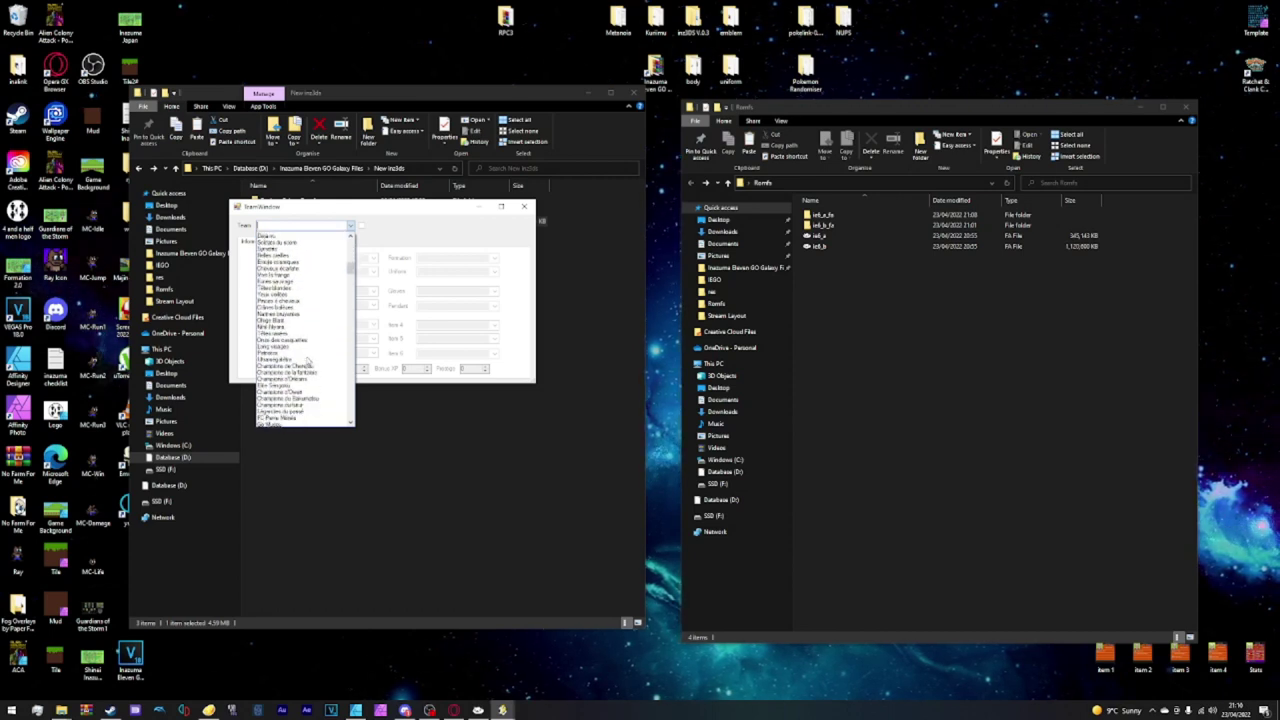
pyautogui.scroll(-6, 307, 361)
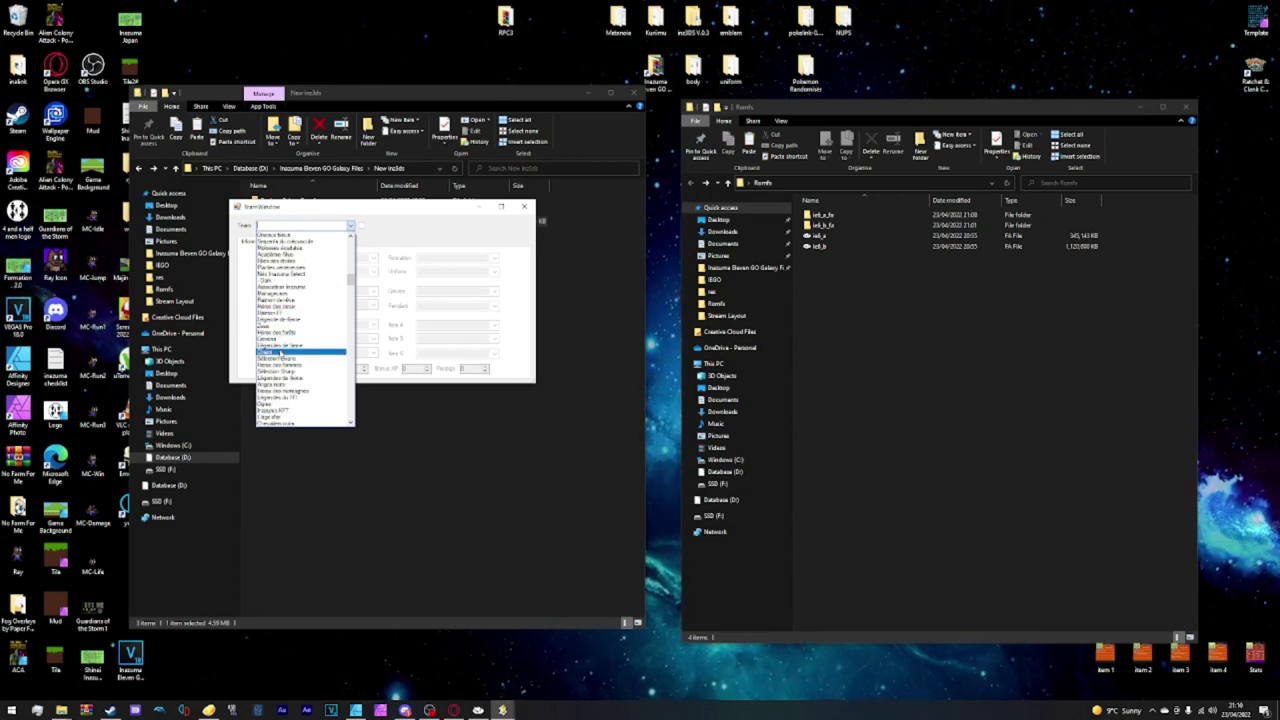
pyautogui.click(270, 352)
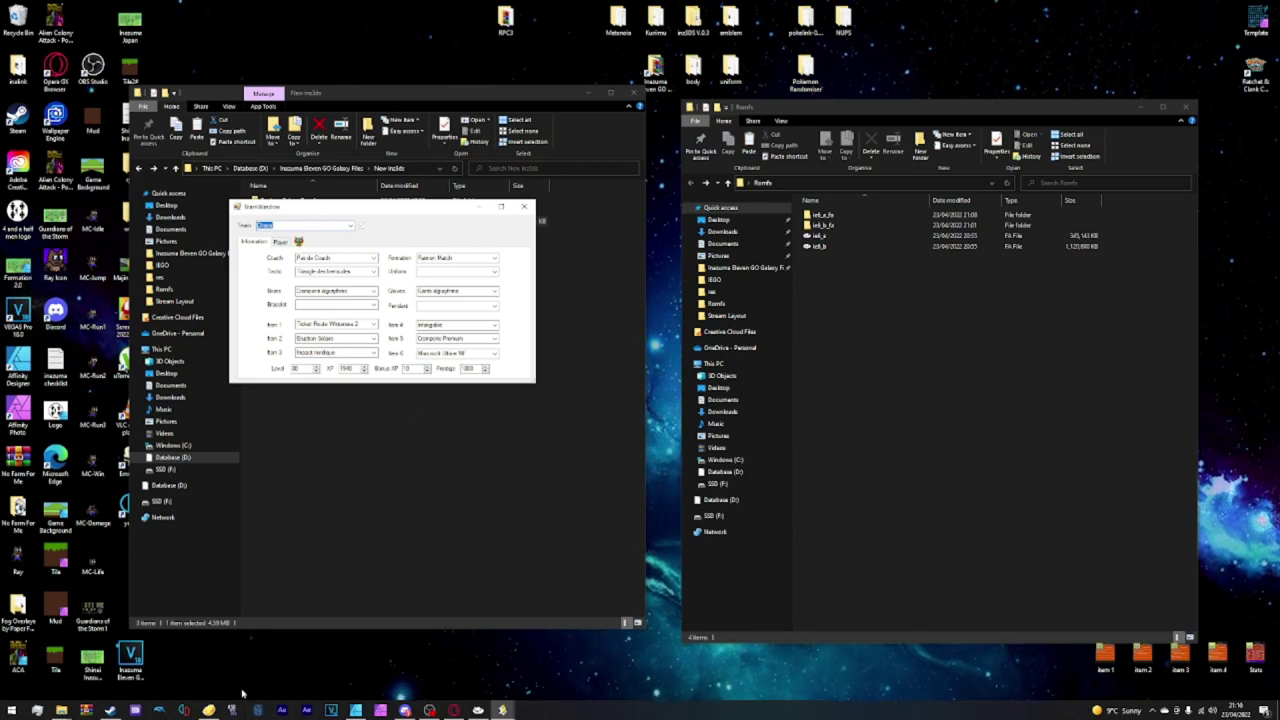
pyautogui.moveTo(210, 710)
pyautogui.click(202, 685)
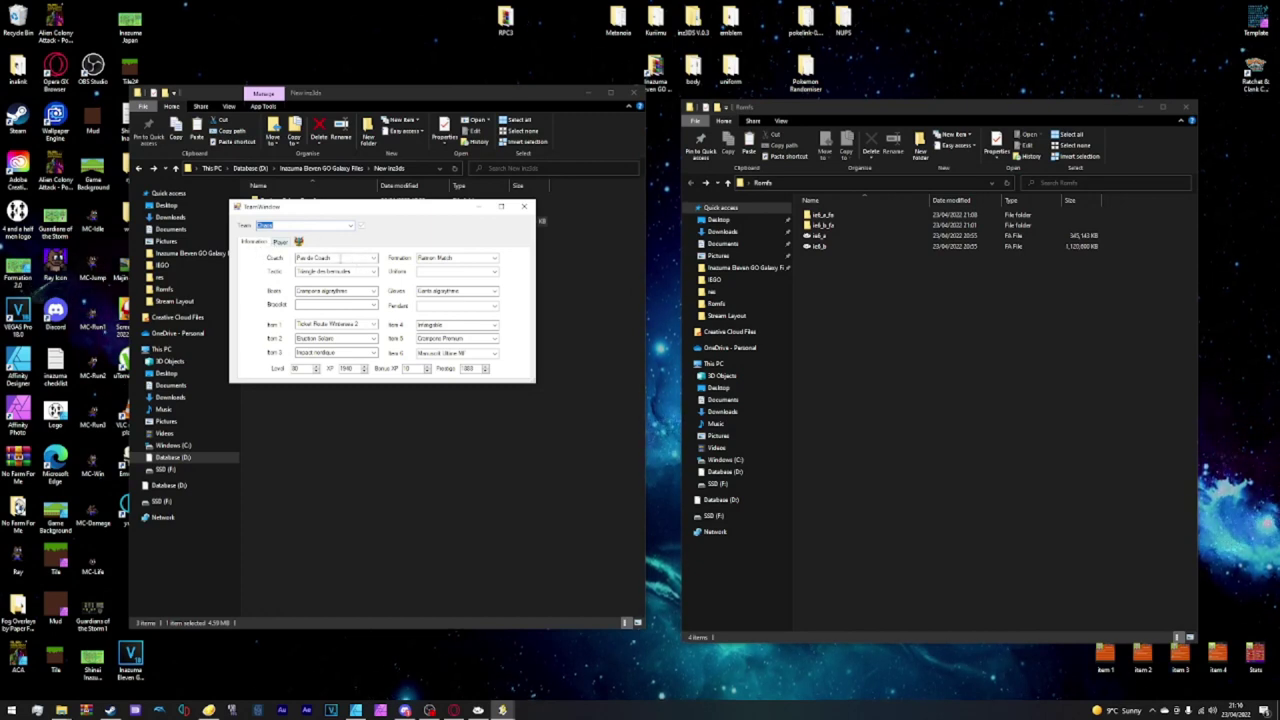
# - Set the Chaos team's coach to Coach Zabel
pyautogui.click(339, 258)
pyautogui.click(374, 259)
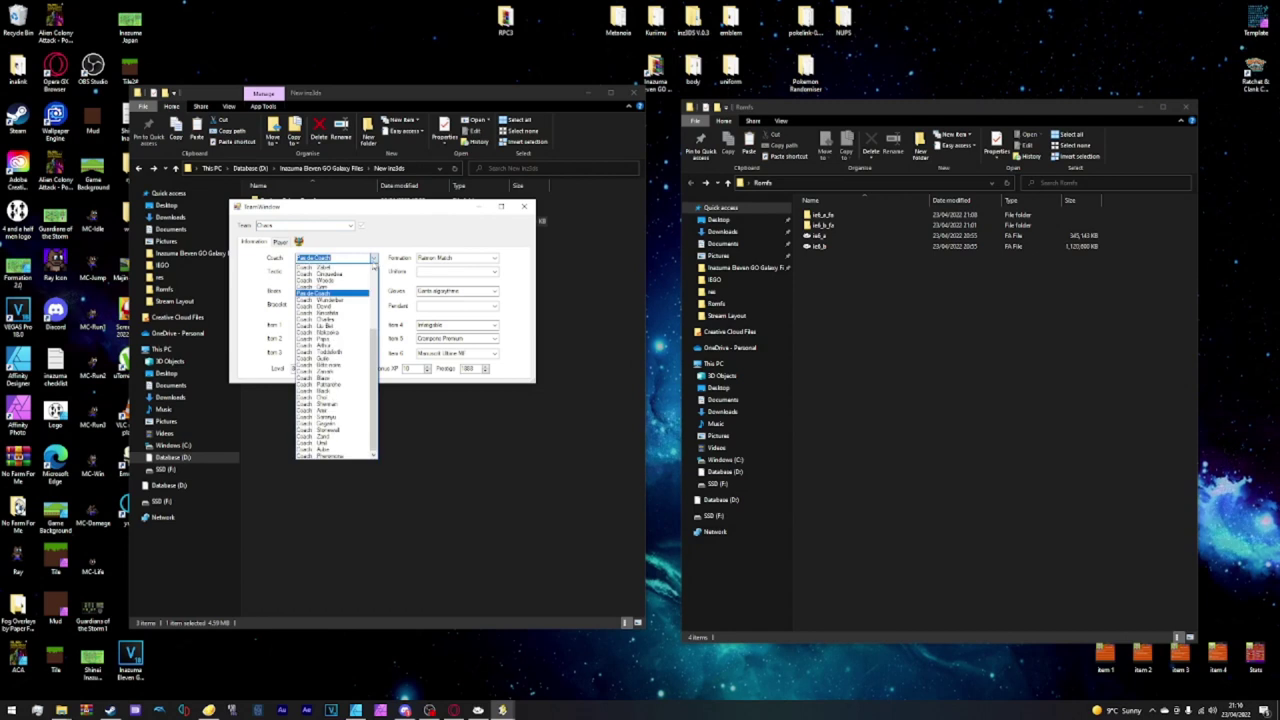
pyautogui.scroll(5, 357, 443)
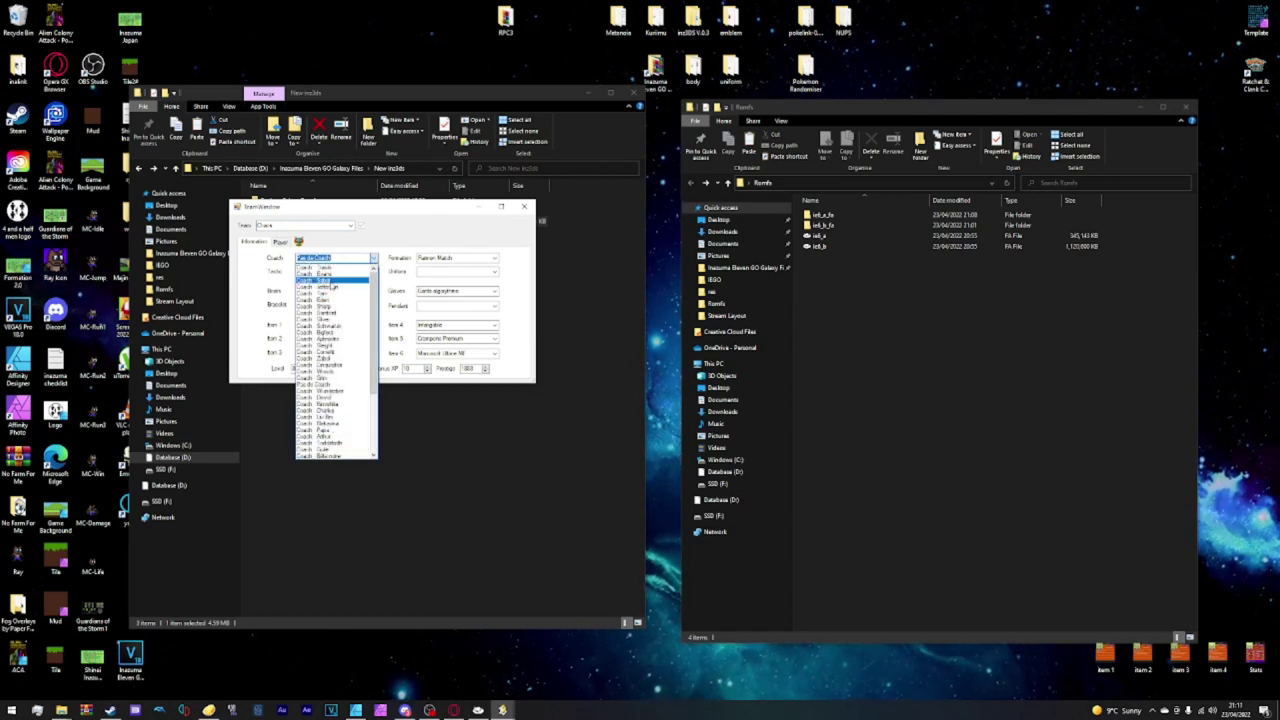
pyautogui.click(331, 285)
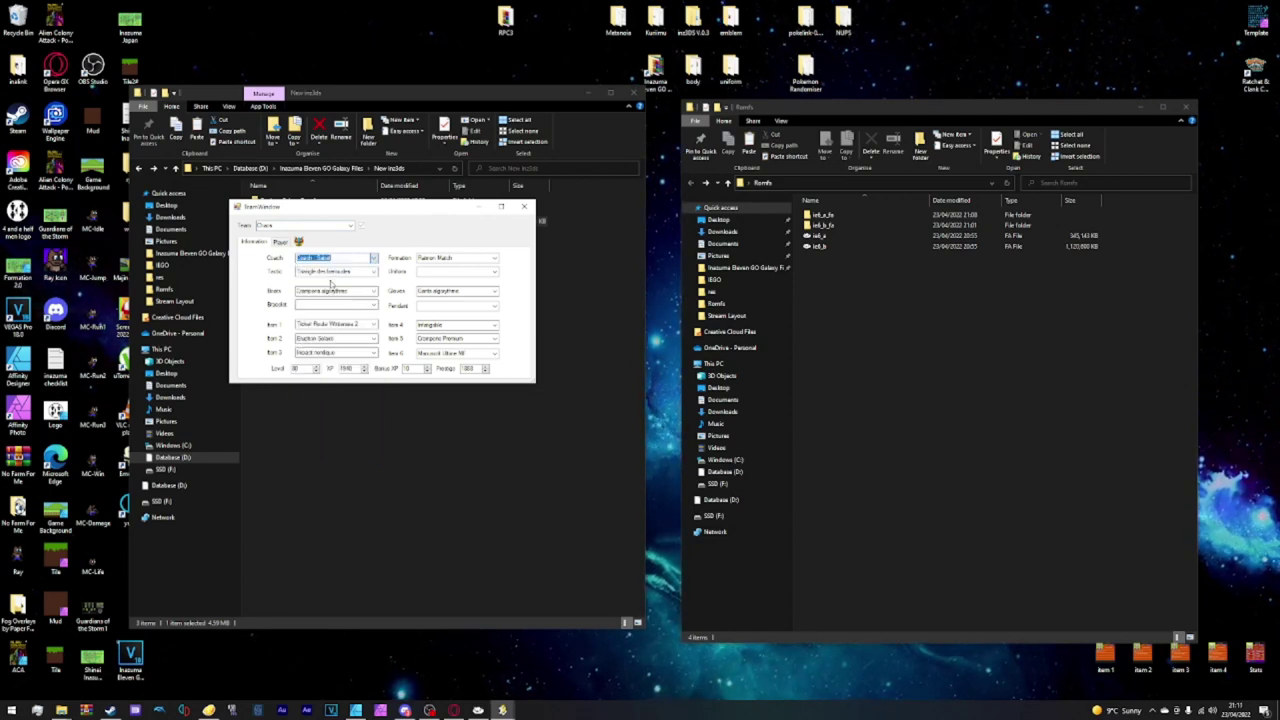
# - Set the team's formation to Zéro and its tactic to Route du ciel
pyautogui.click(494, 259)
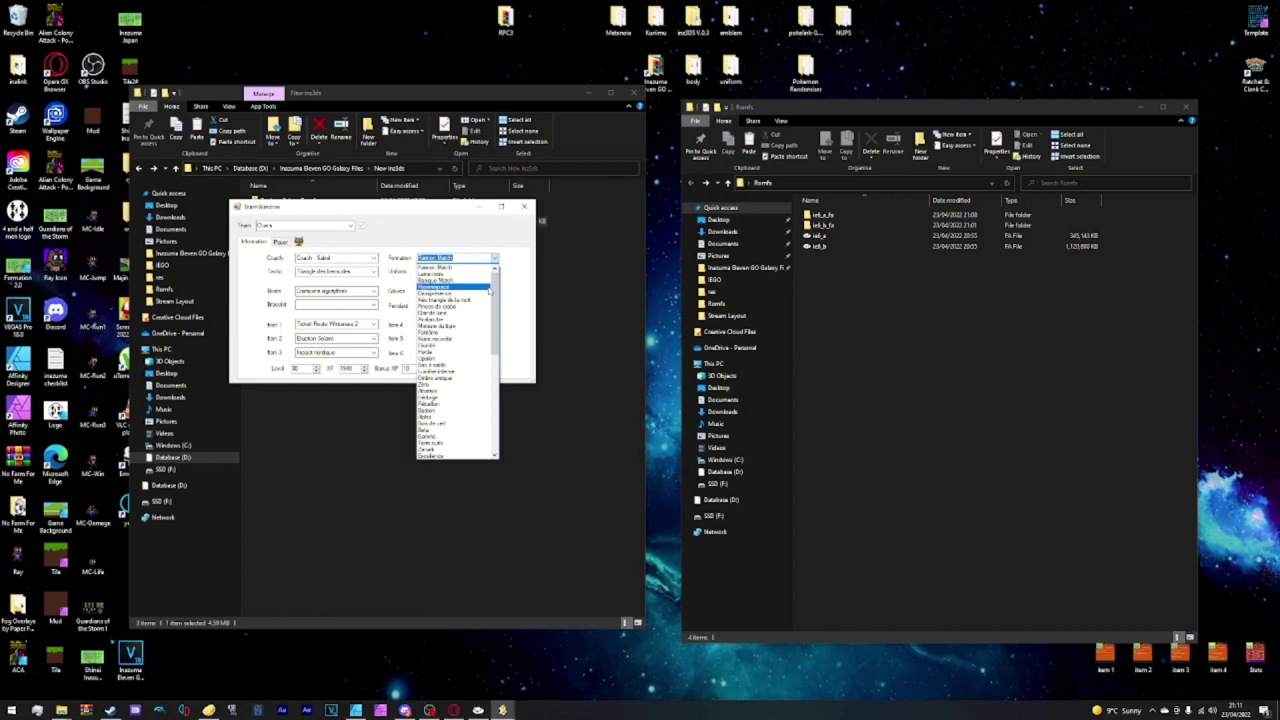
pyautogui.click(453, 385)
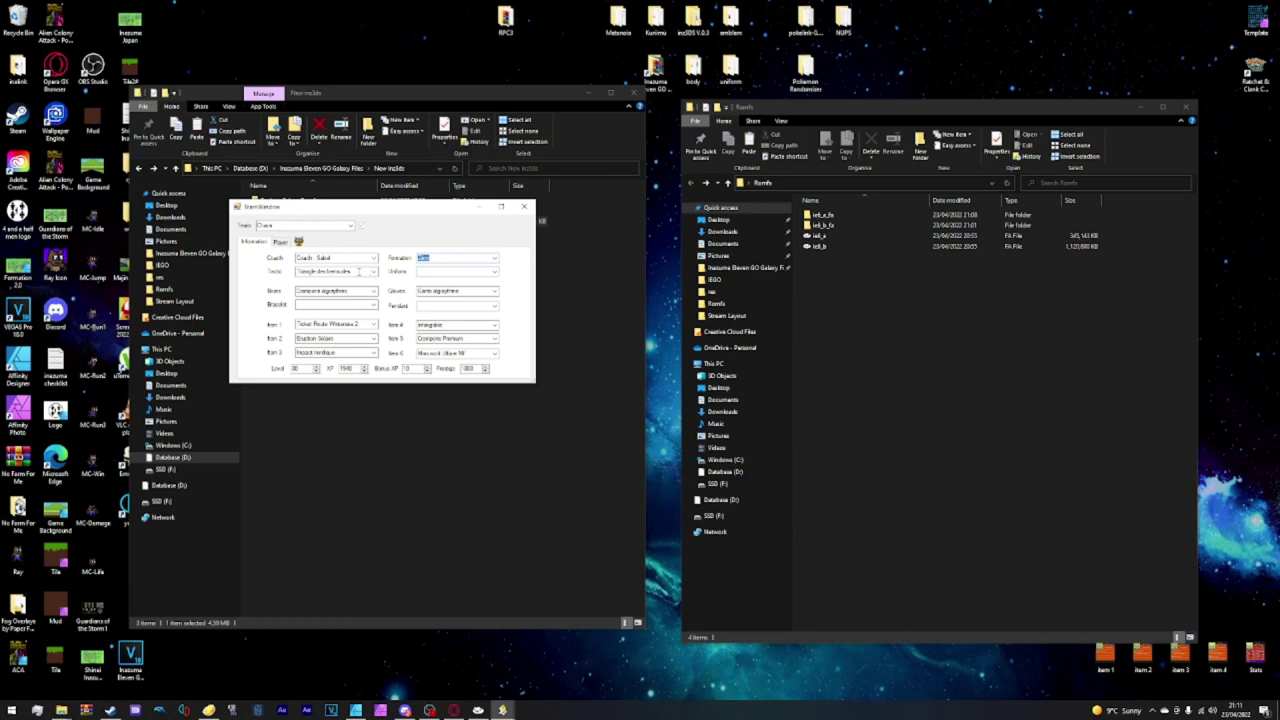
pyautogui.click(378, 272)
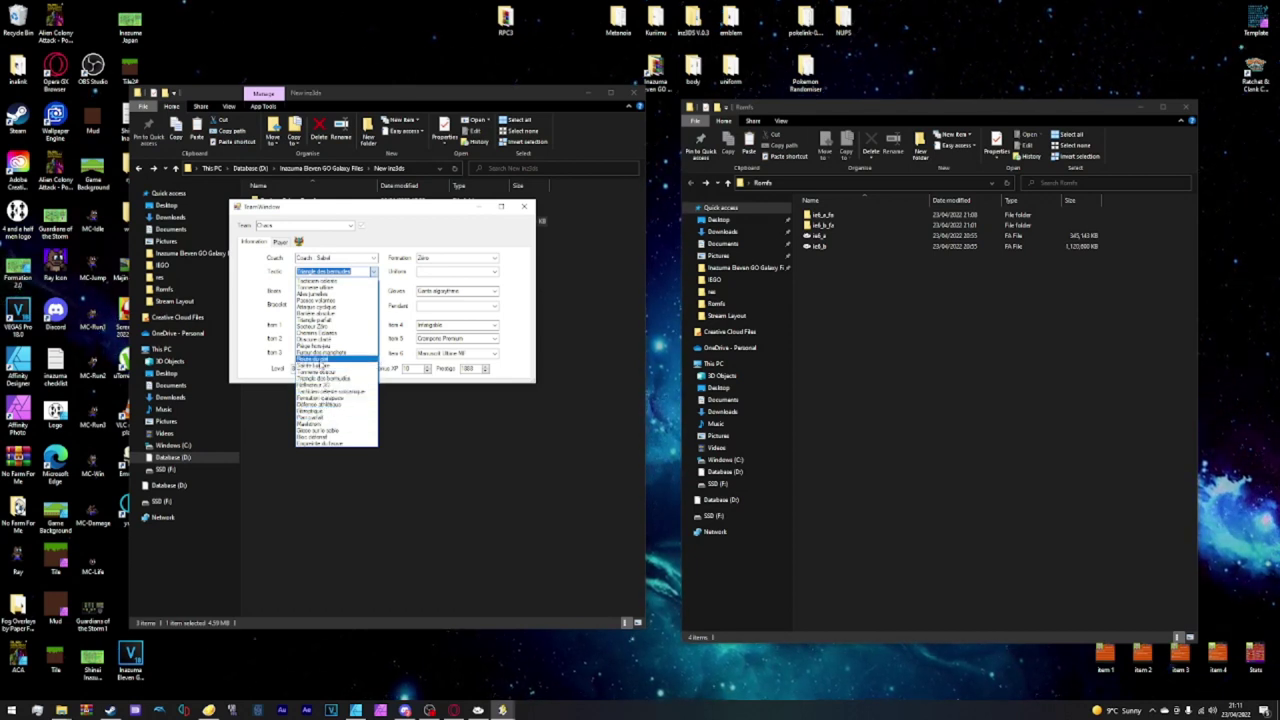
pyautogui.click(300, 359)
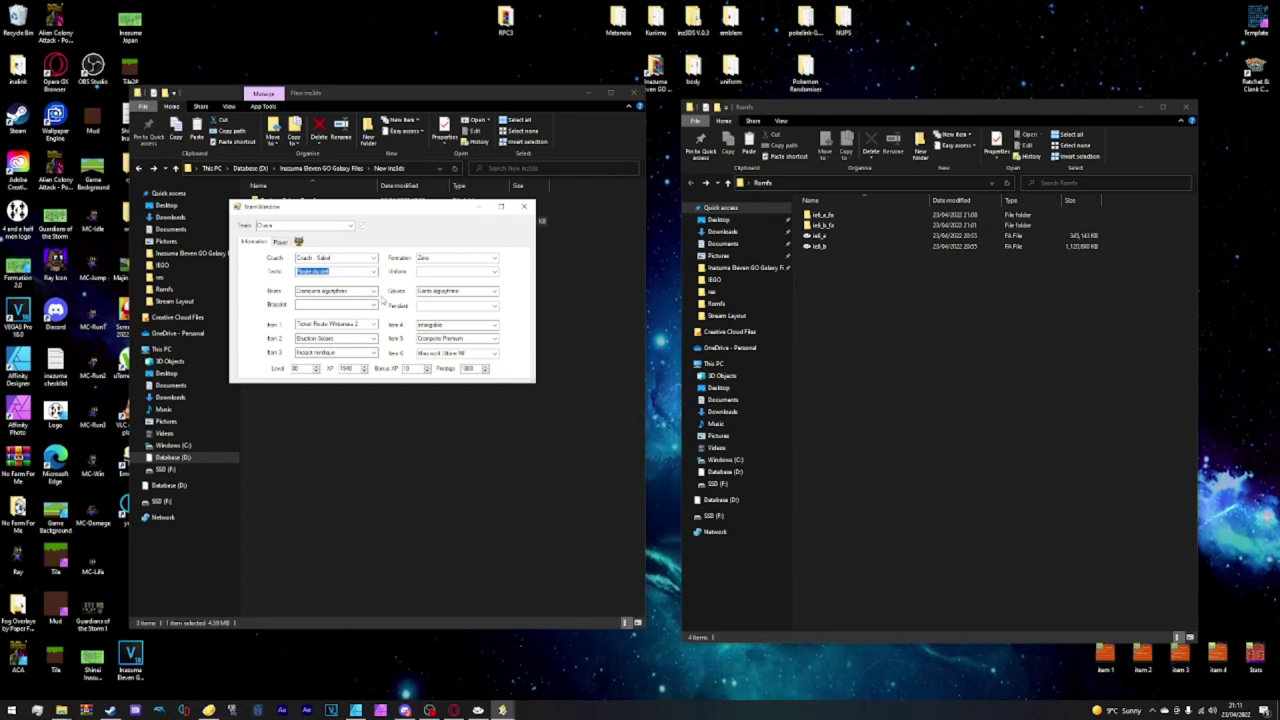
# - Choose a different pair of Crampons as the team's boots and set its gloves to Gants Ogres
pyautogui.click(373, 291)
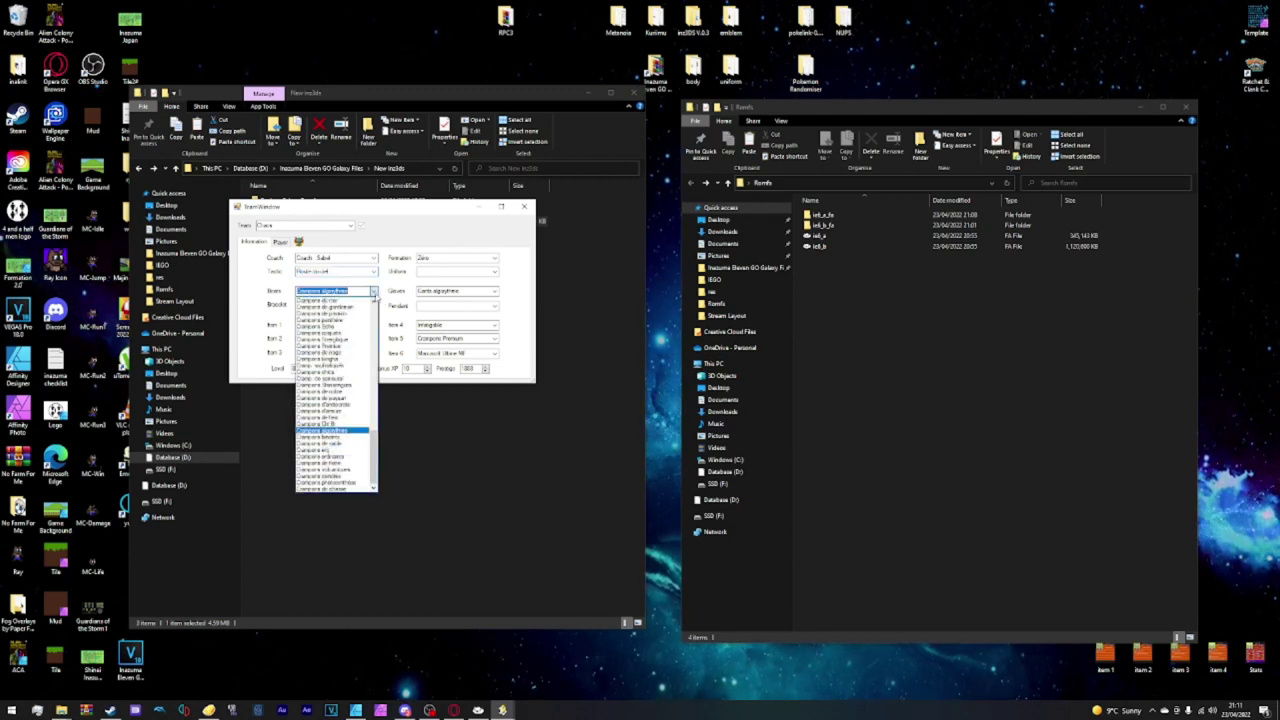
pyautogui.click(330, 326)
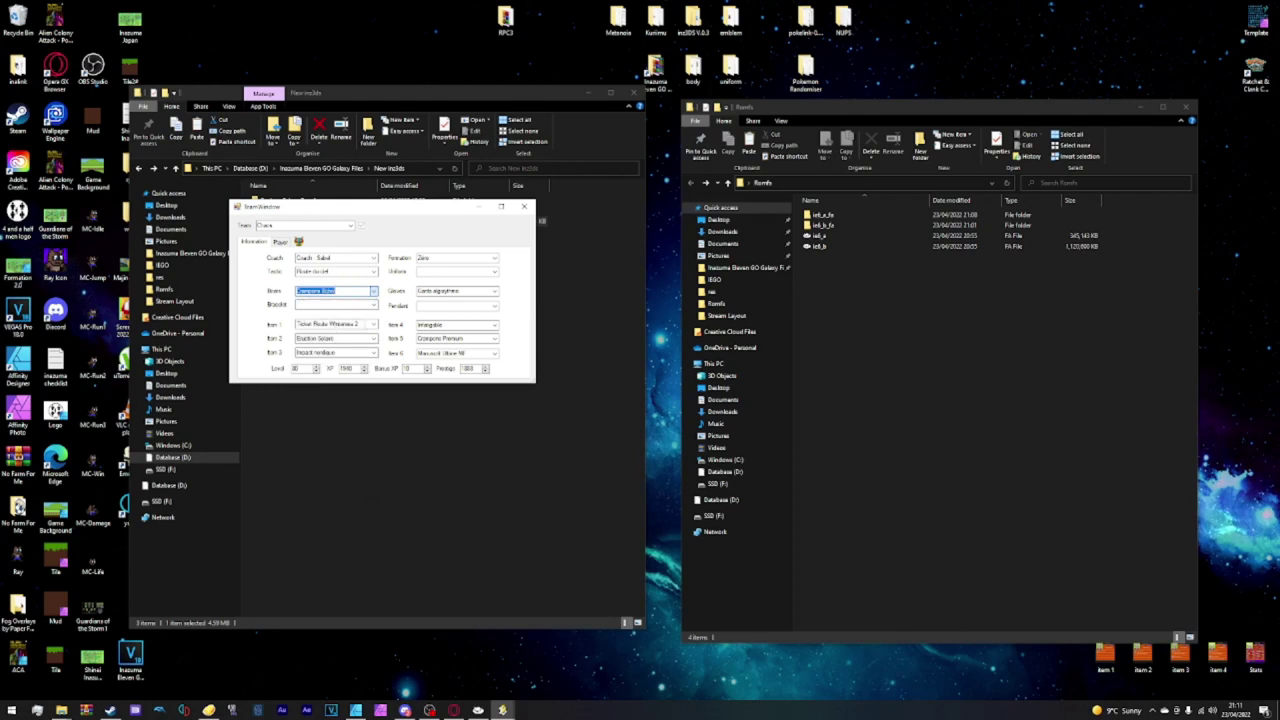
pyautogui.click(490, 292)
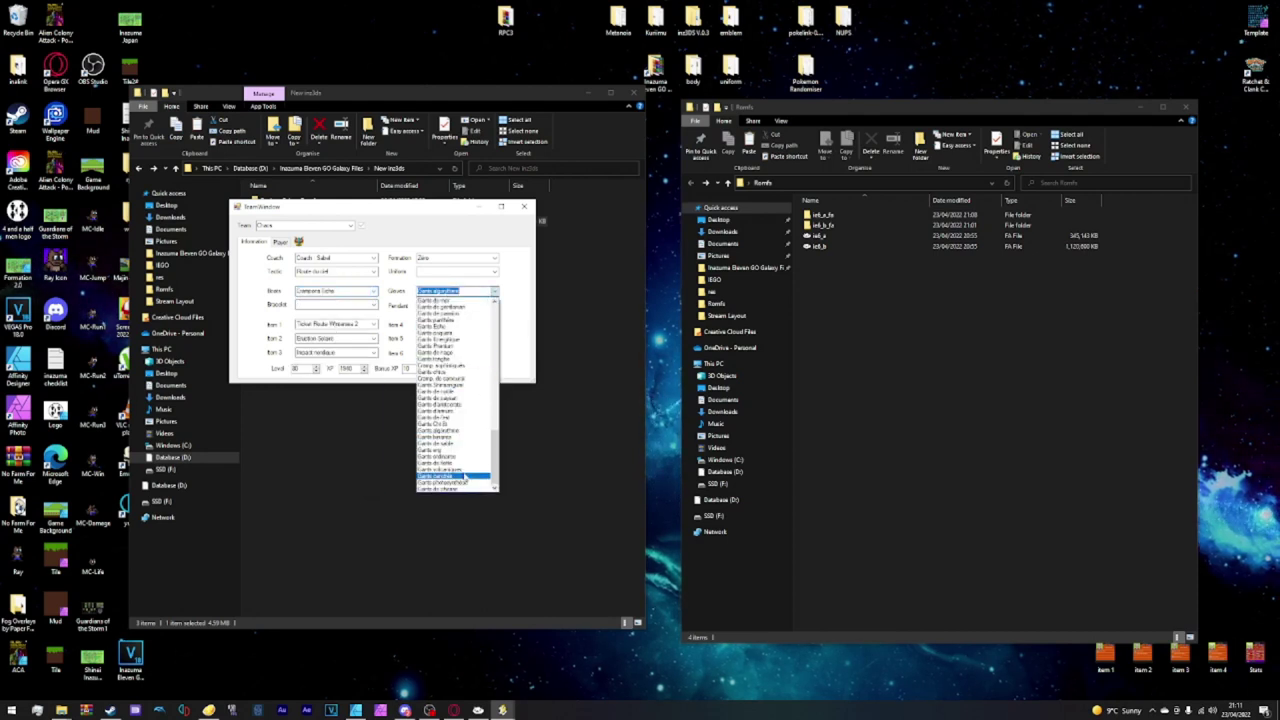
pyautogui.scroll(5, 463, 477)
pyautogui.click(452, 330)
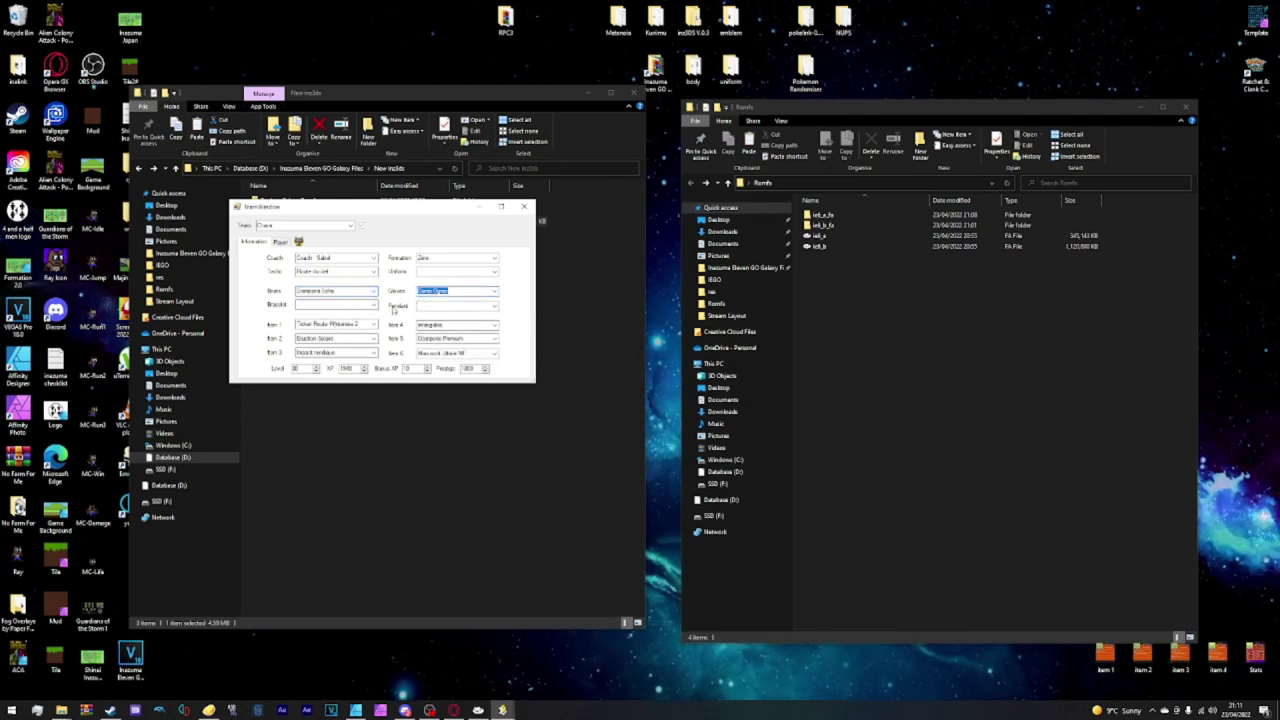
# - Set the team's bracelet to Bracelet de Tezcat and its pendant to Pendentif gardien
pyautogui.click(372, 304)
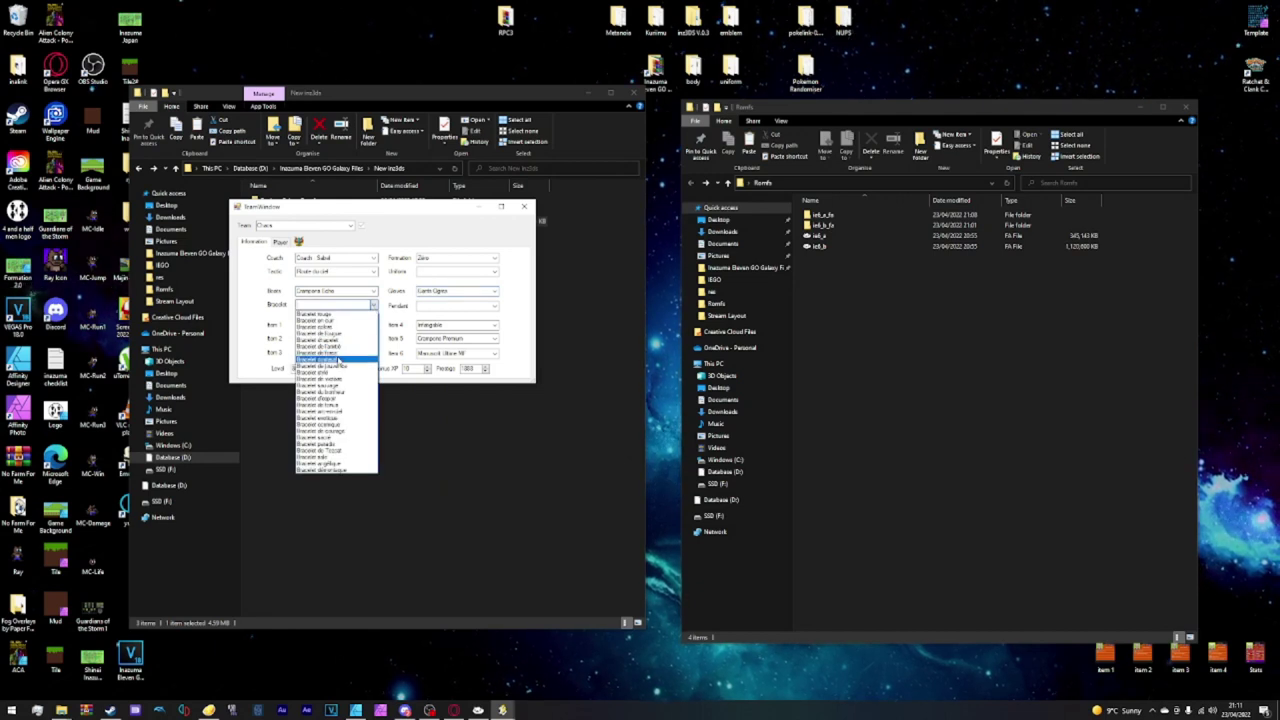
pyautogui.click(352, 450)
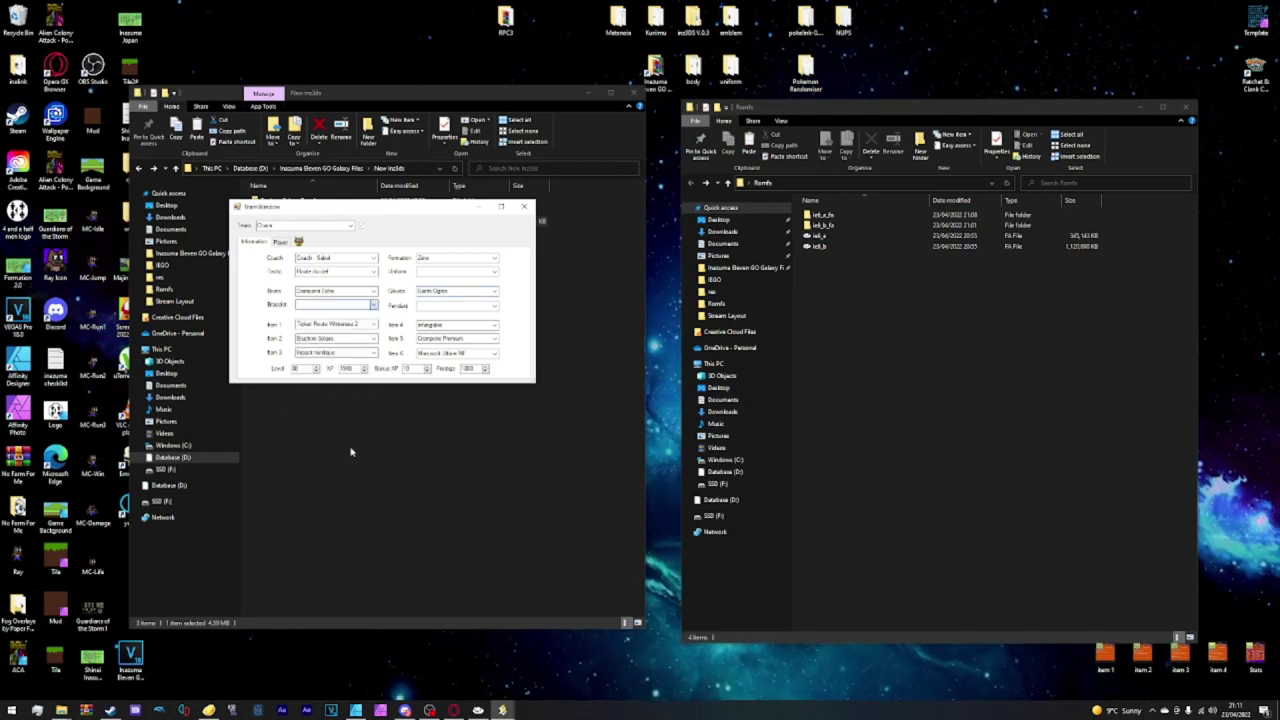
pyautogui.click(494, 306)
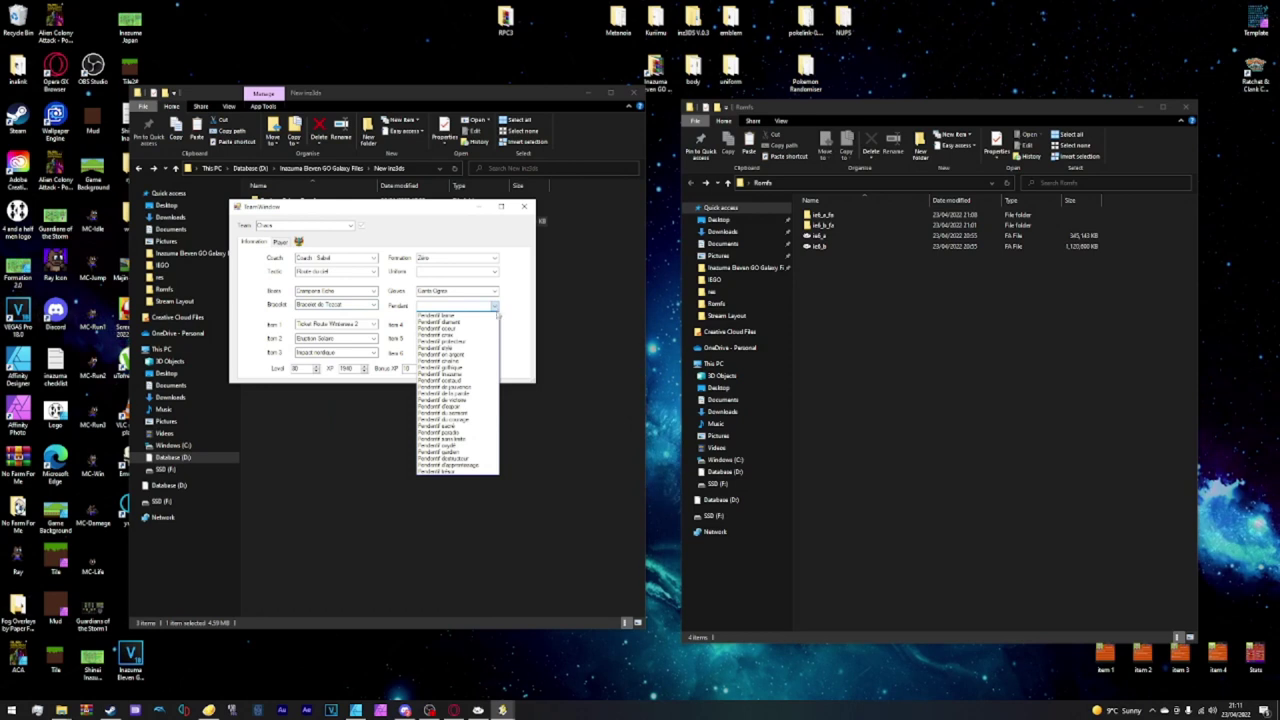
pyautogui.click(476, 454)
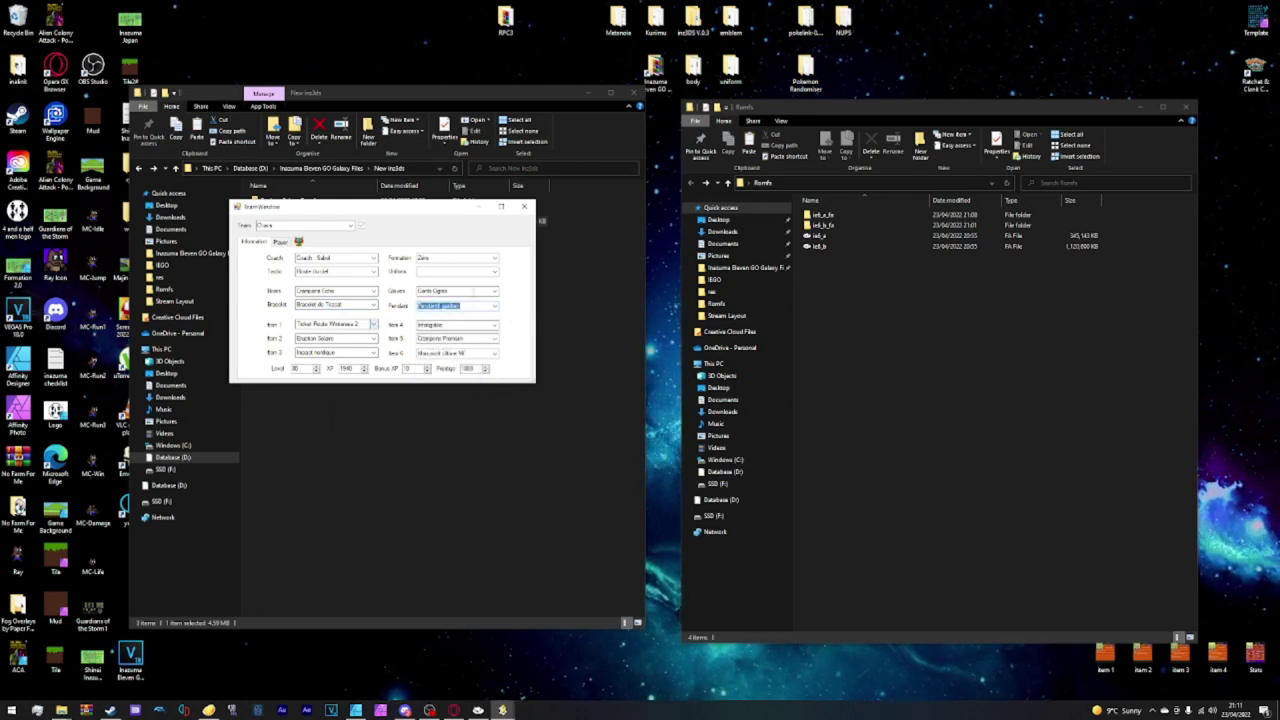
# - Set the team's uniform to Maillot Zanark and reduce its level to a single digit
pyautogui.click(494, 272)
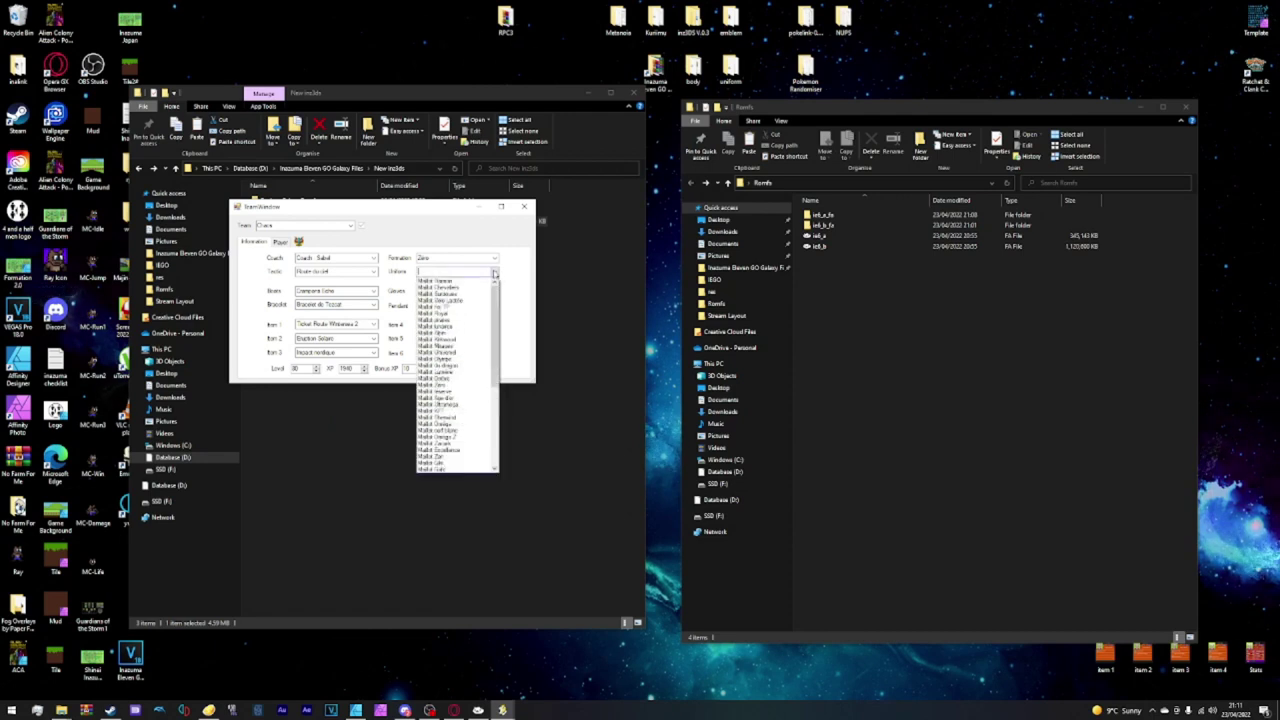
pyautogui.scroll(-7, 455, 400)
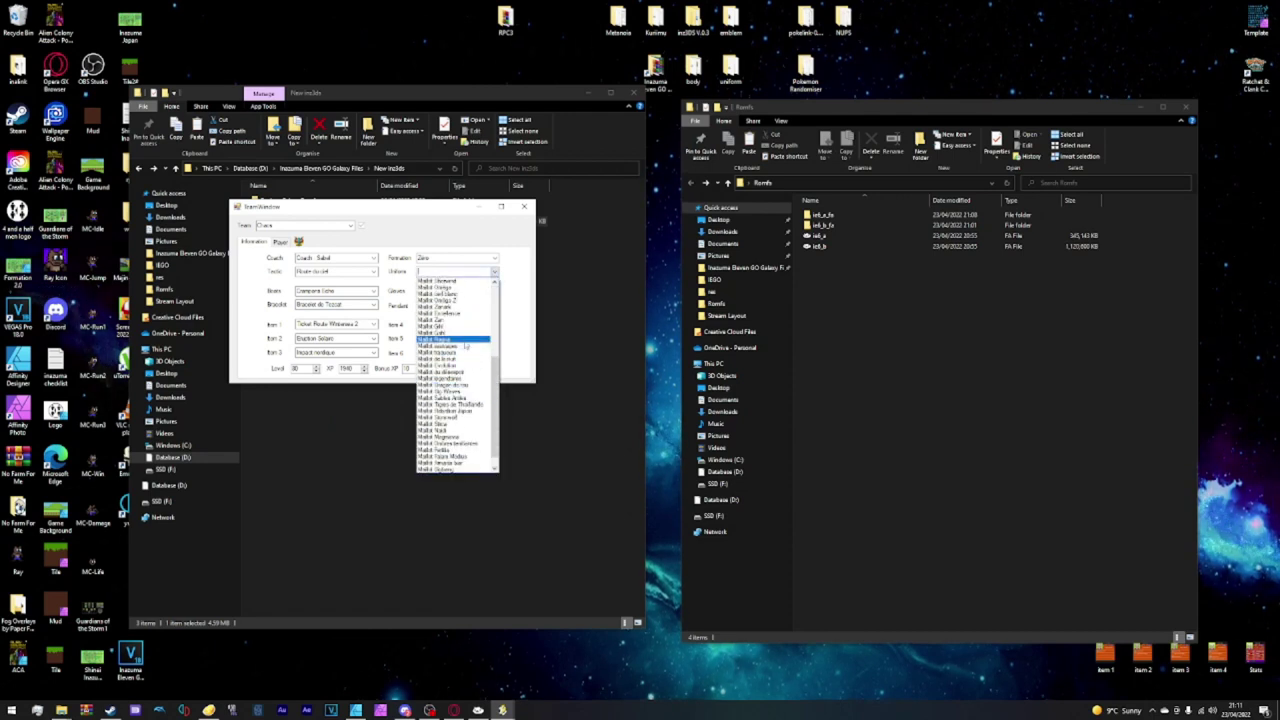
pyautogui.scroll(-2, 465, 346)
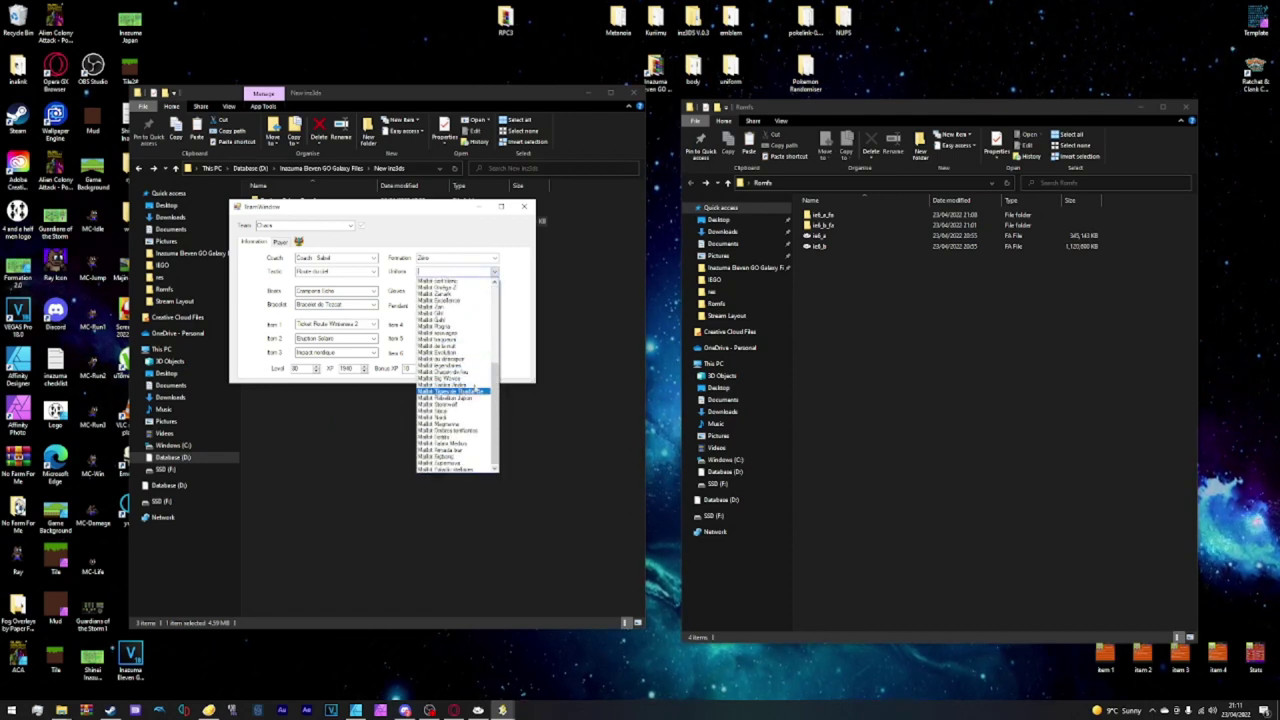
pyautogui.scroll(2, 465, 340)
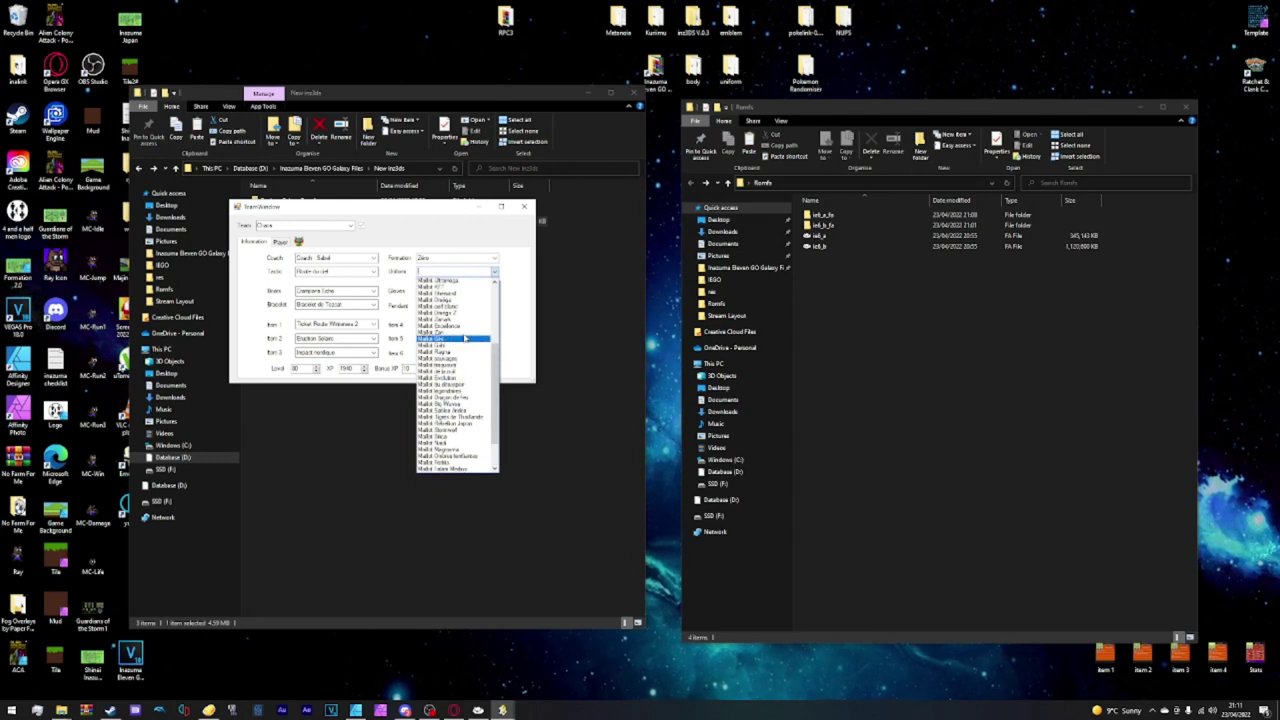
pyautogui.click(460, 328)
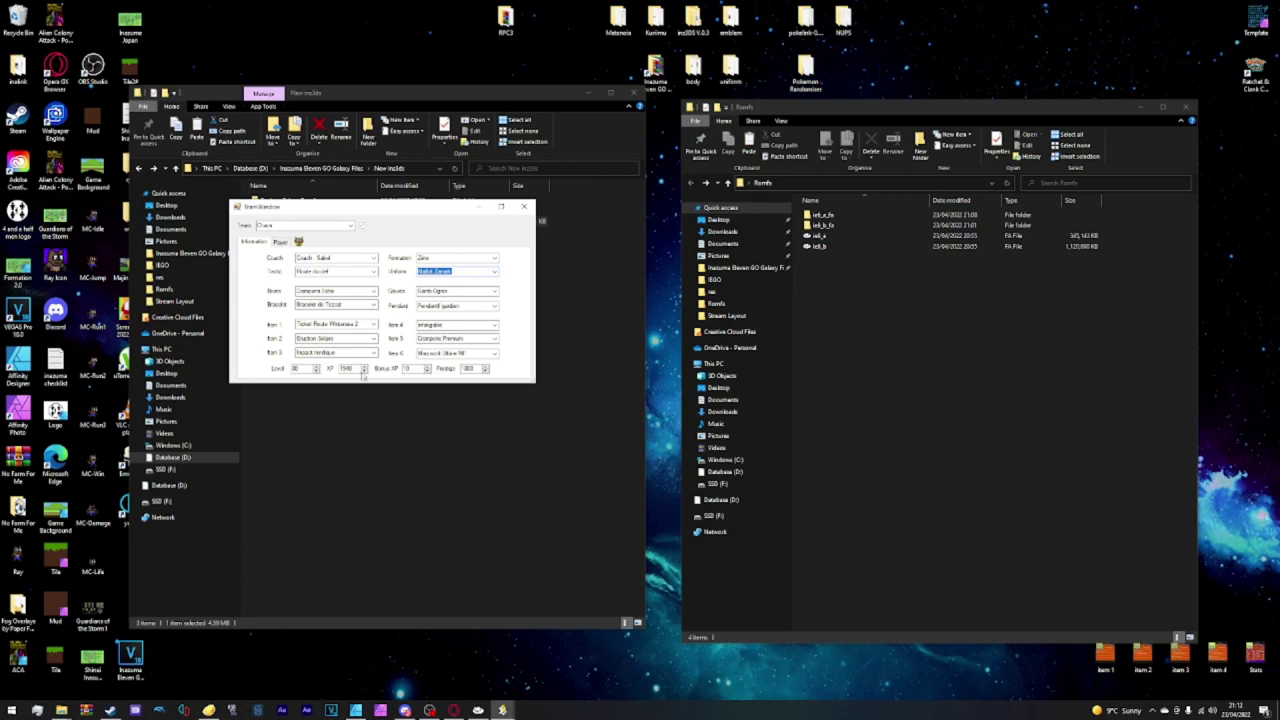
pyautogui.click(302, 369)
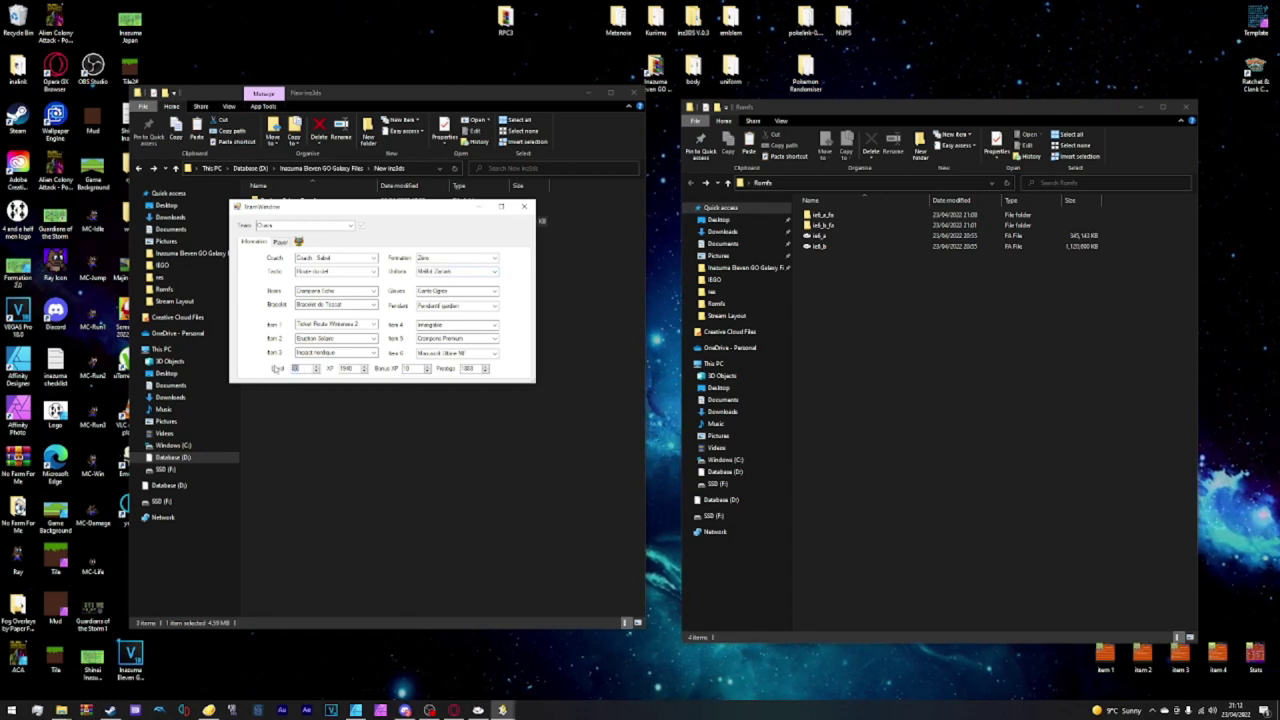
pyautogui.press('BackSpace')
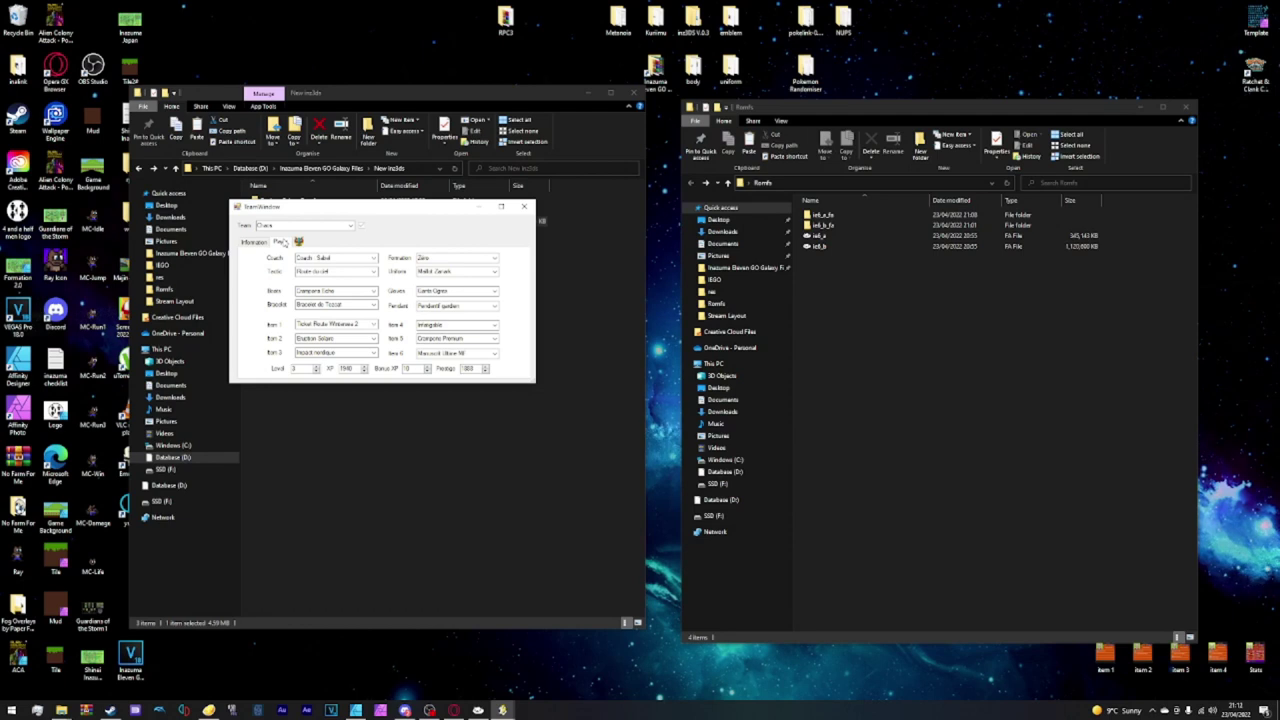
# - Assign Shawn Froste as Player 9 in the team's player list and change the shirt number of Player 7
pyautogui.click(283, 242)
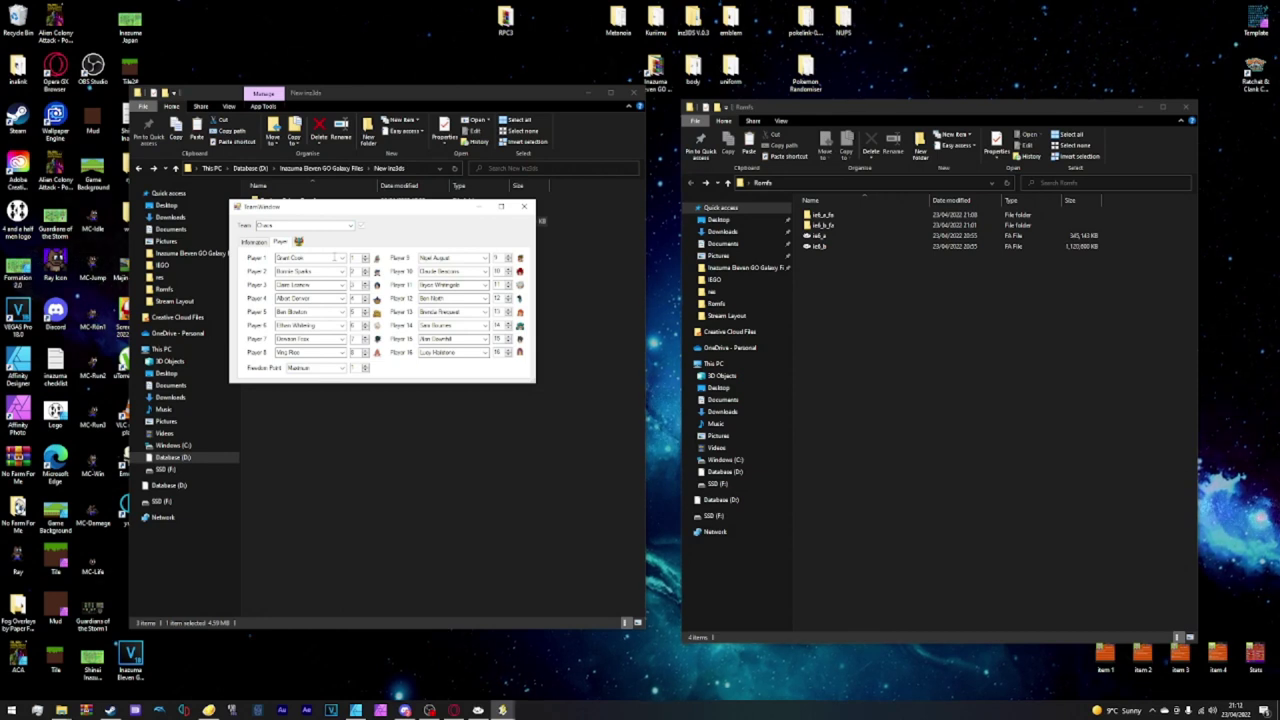
pyautogui.click(345, 259)
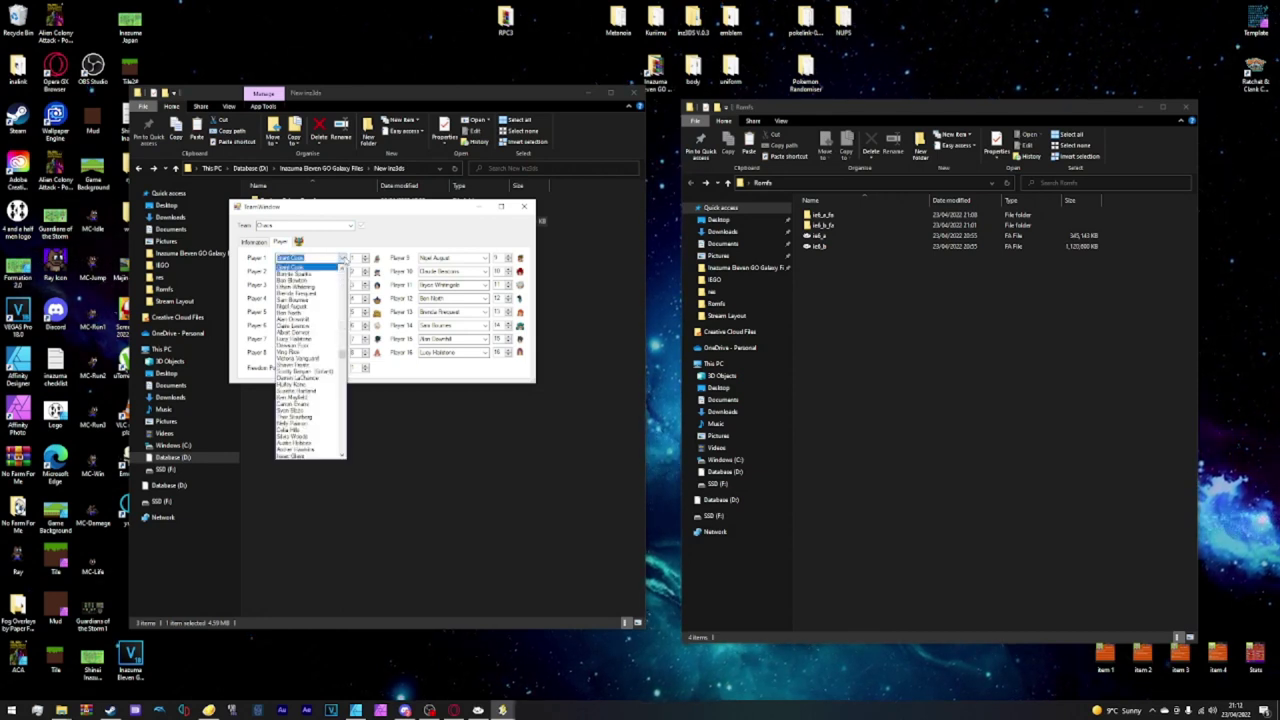
pyautogui.click(345, 259)
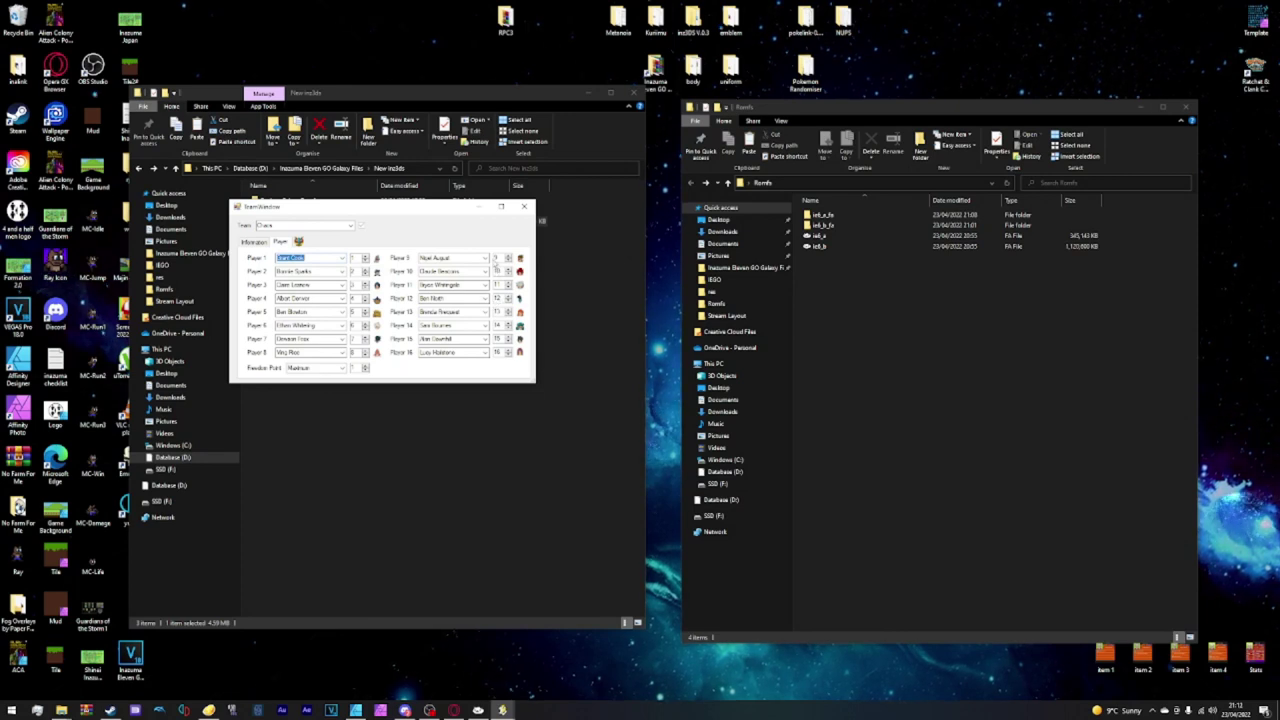
pyautogui.click(484, 258)
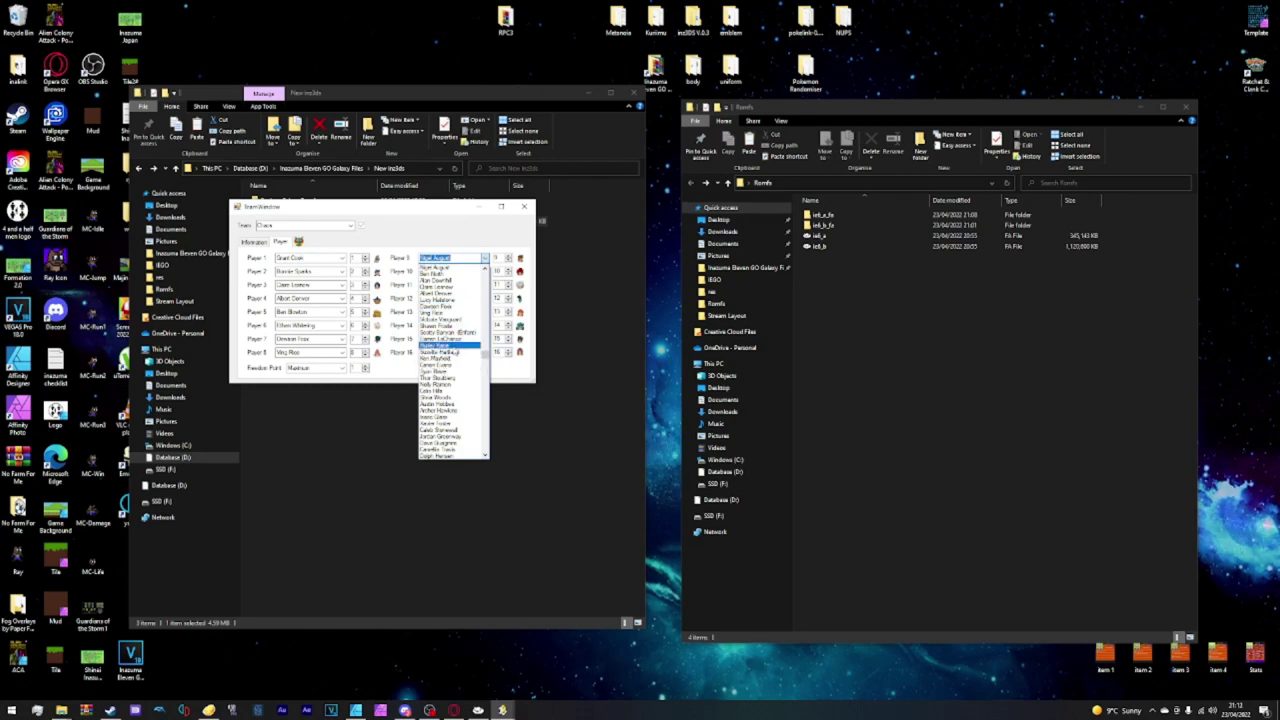
pyautogui.click(445, 326)
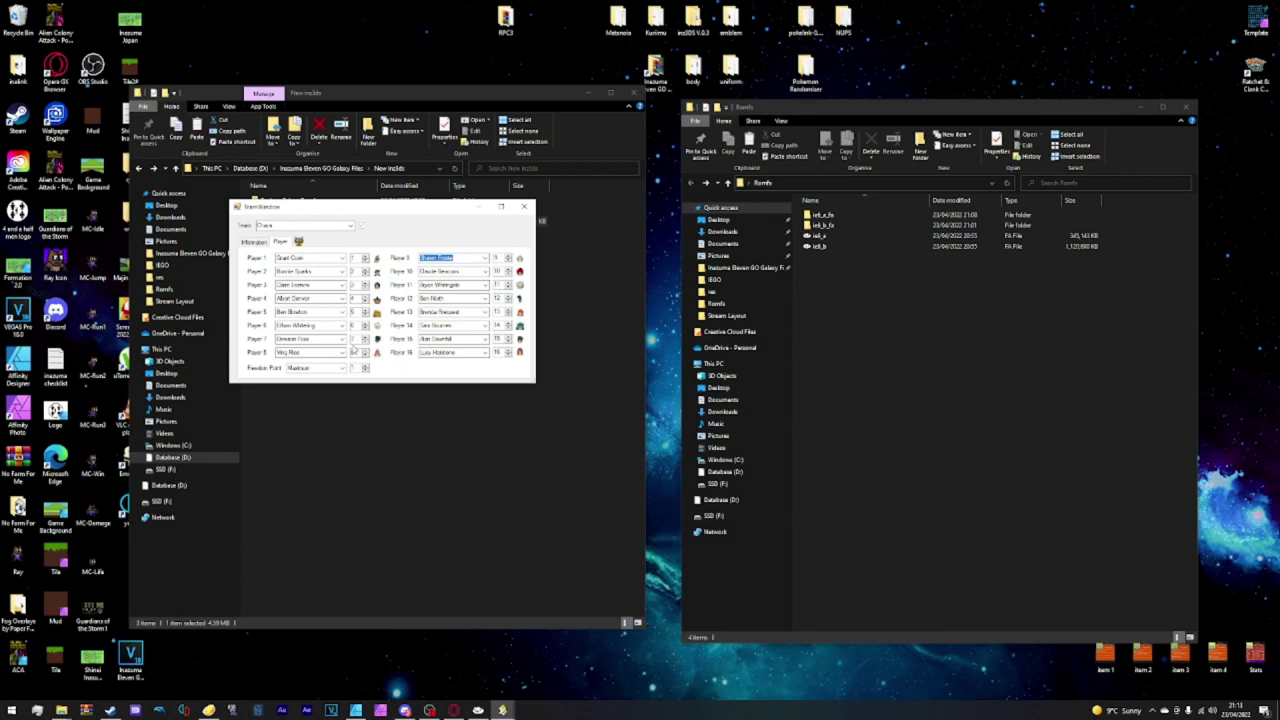
pyautogui.click(355, 340)
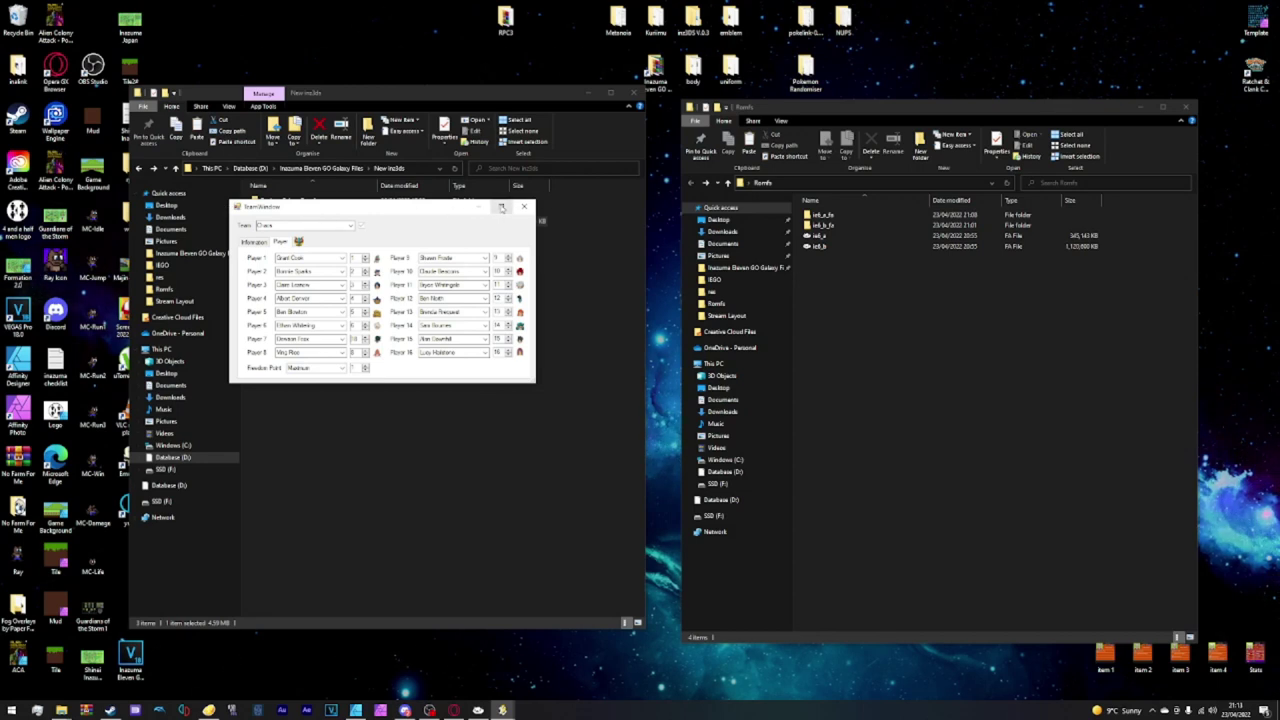
# - Close the team editor and exit ins3DS without loading another folder
pyautogui.moveTo(400, 212); pyautogui.dragTo(484, 268)
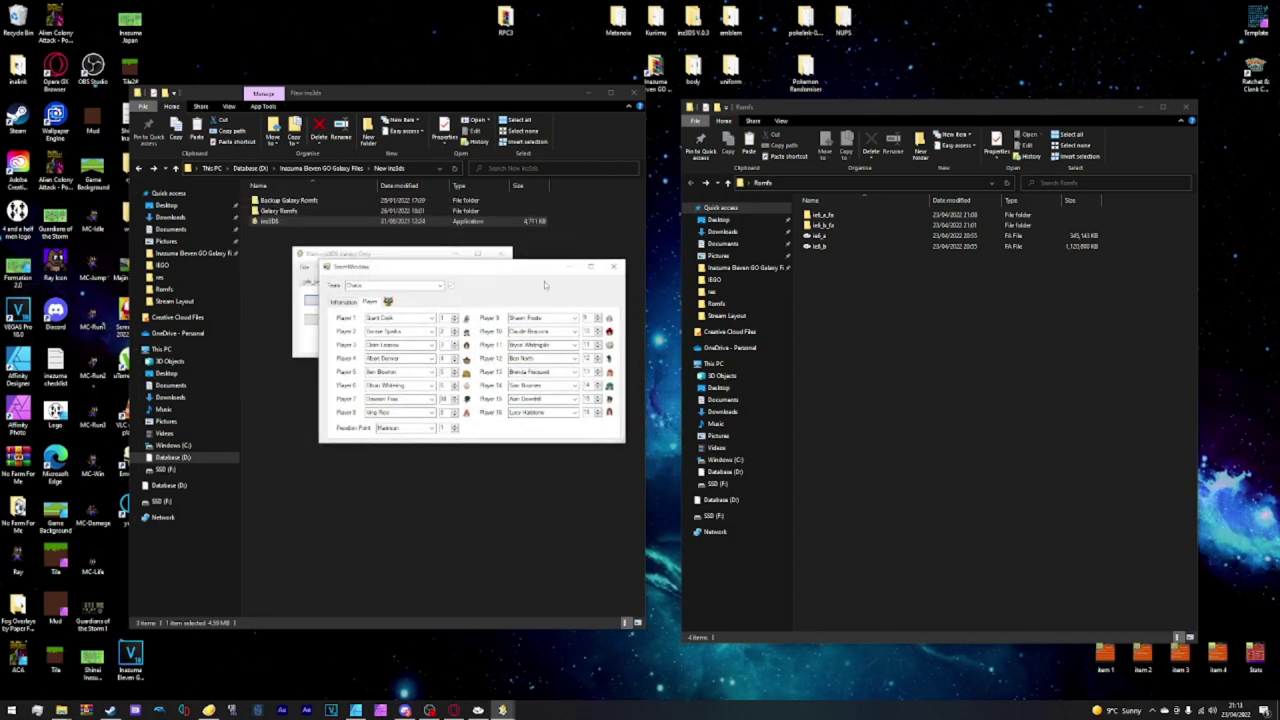
pyautogui.click(613, 266)
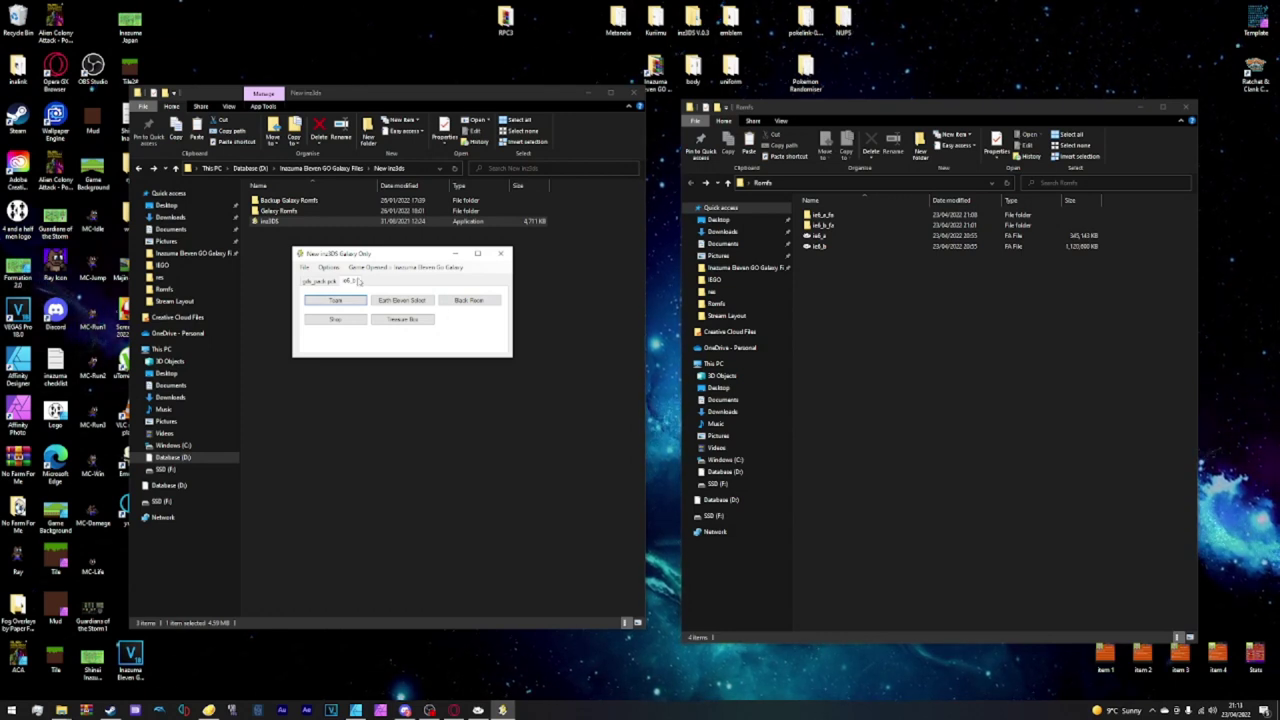
pyautogui.click(304, 268)
pyautogui.click(312, 280)
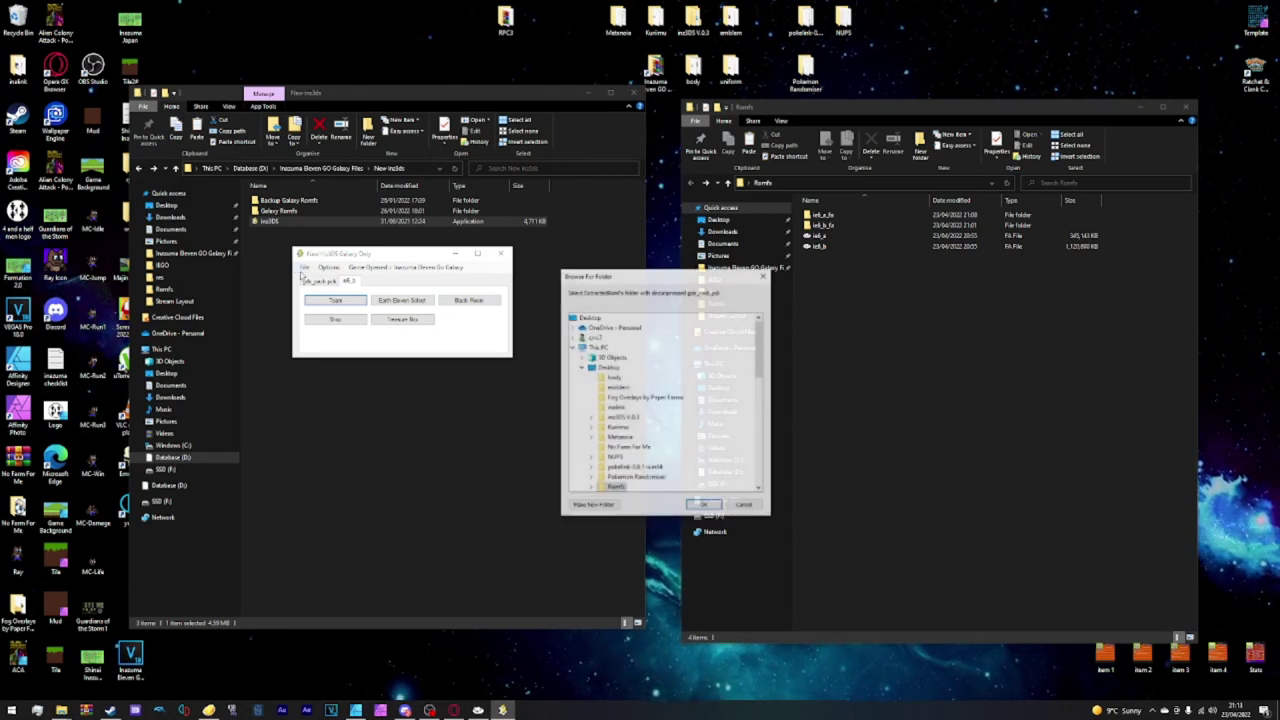
pyautogui.click(763, 276)
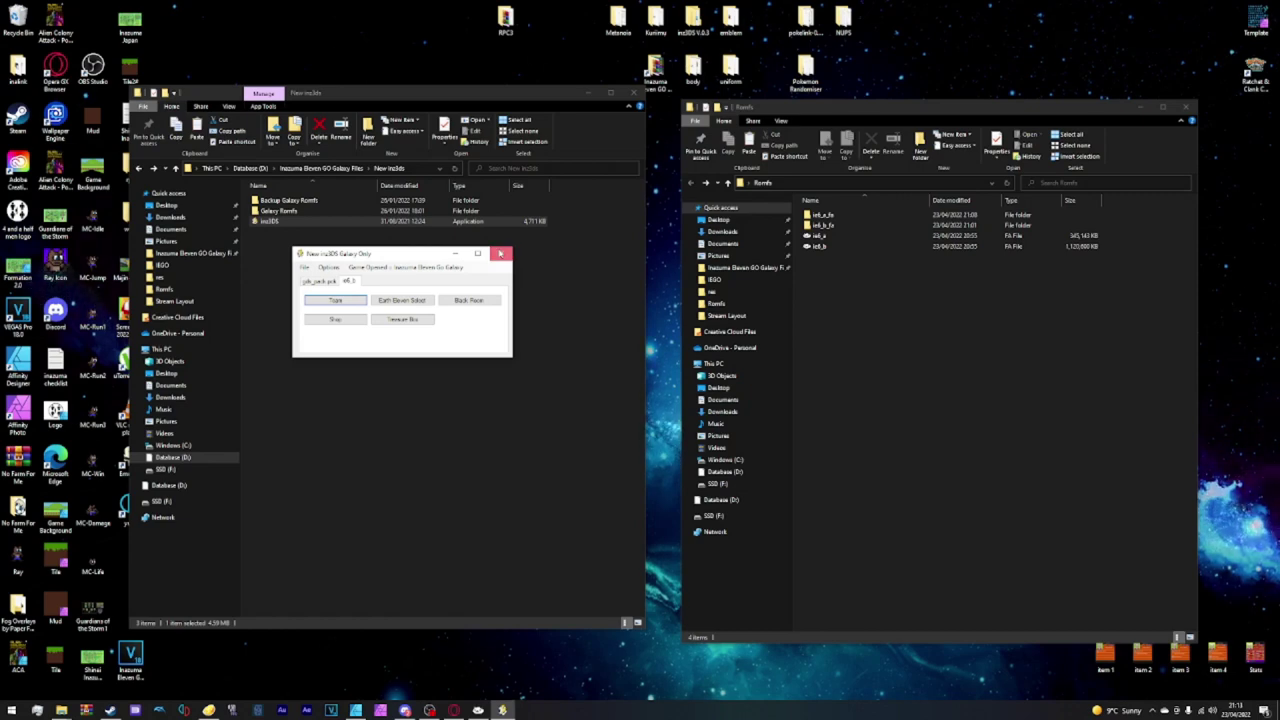
pyautogui.click(500, 253)
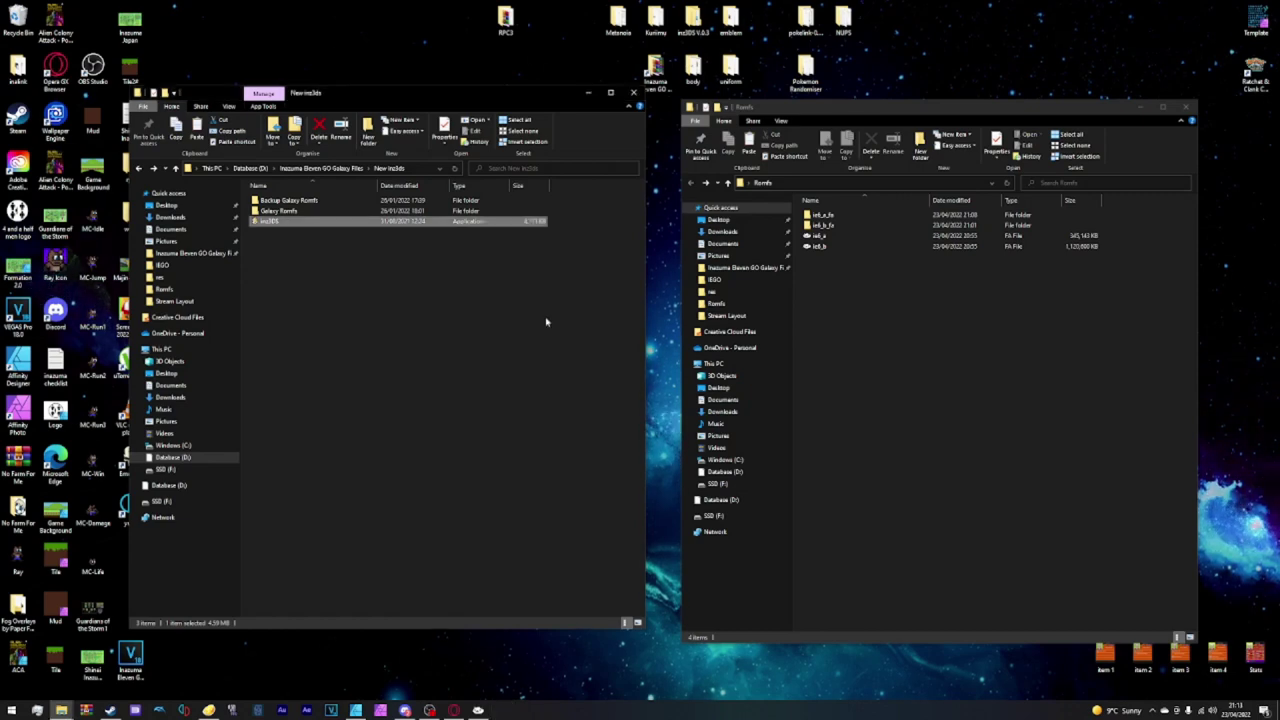
# - Bring the Romfs folder into view on its own and look through the extracted ie6_b_fa folder
pyautogui.click(883, 272)
pyautogui.click(588, 93)
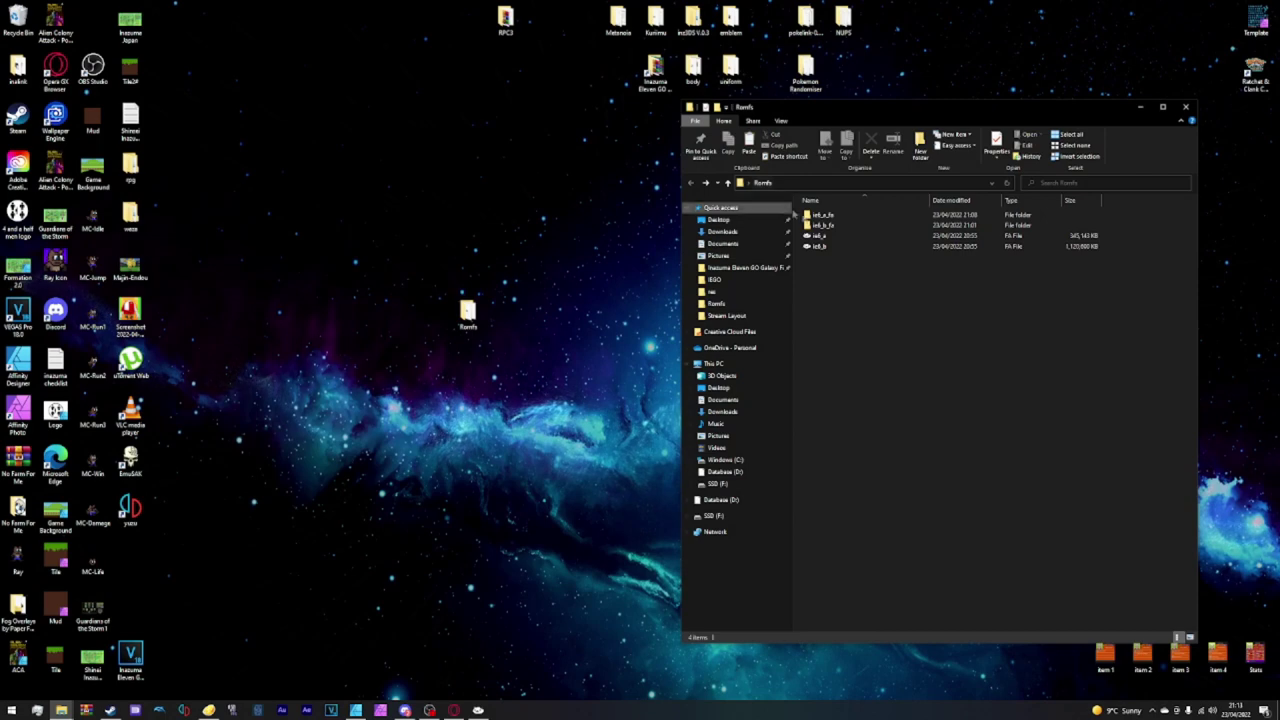
pyautogui.moveTo(896, 112); pyautogui.dragTo(370, 100)
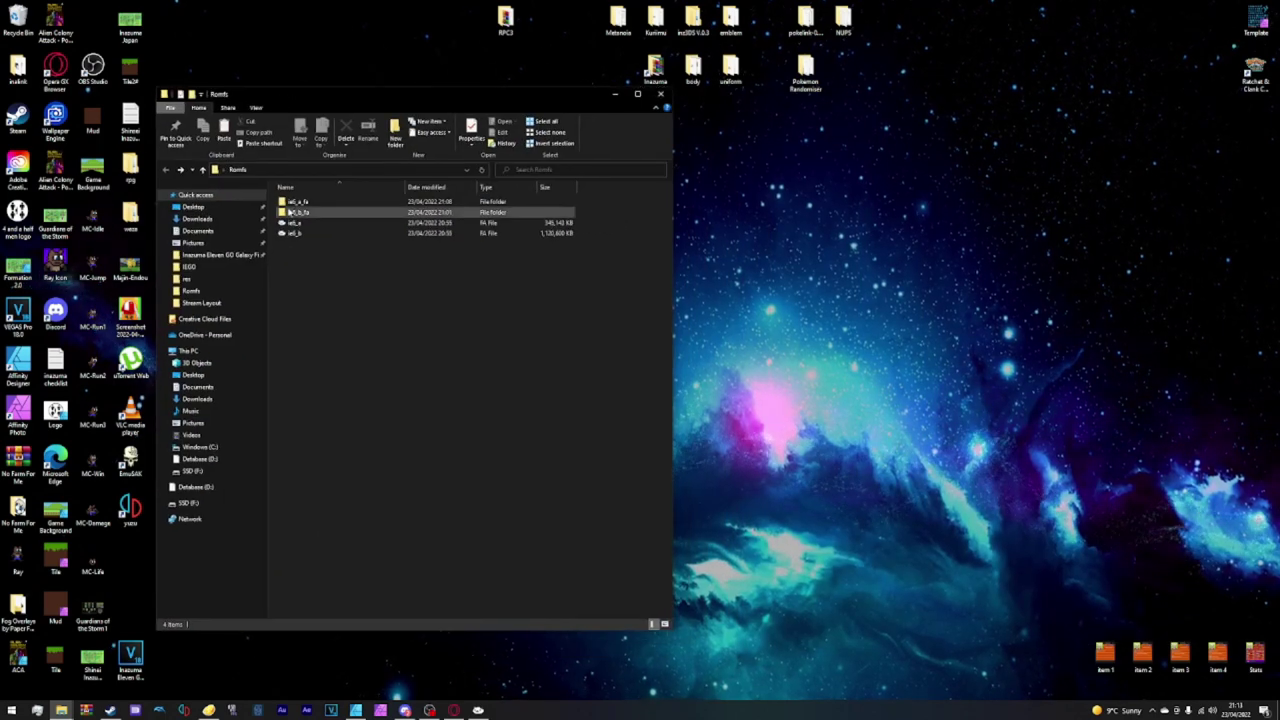
pyautogui.moveTo(300, 247); pyautogui.dragTo(297, 205)
pyautogui.doubleClick(297, 205)
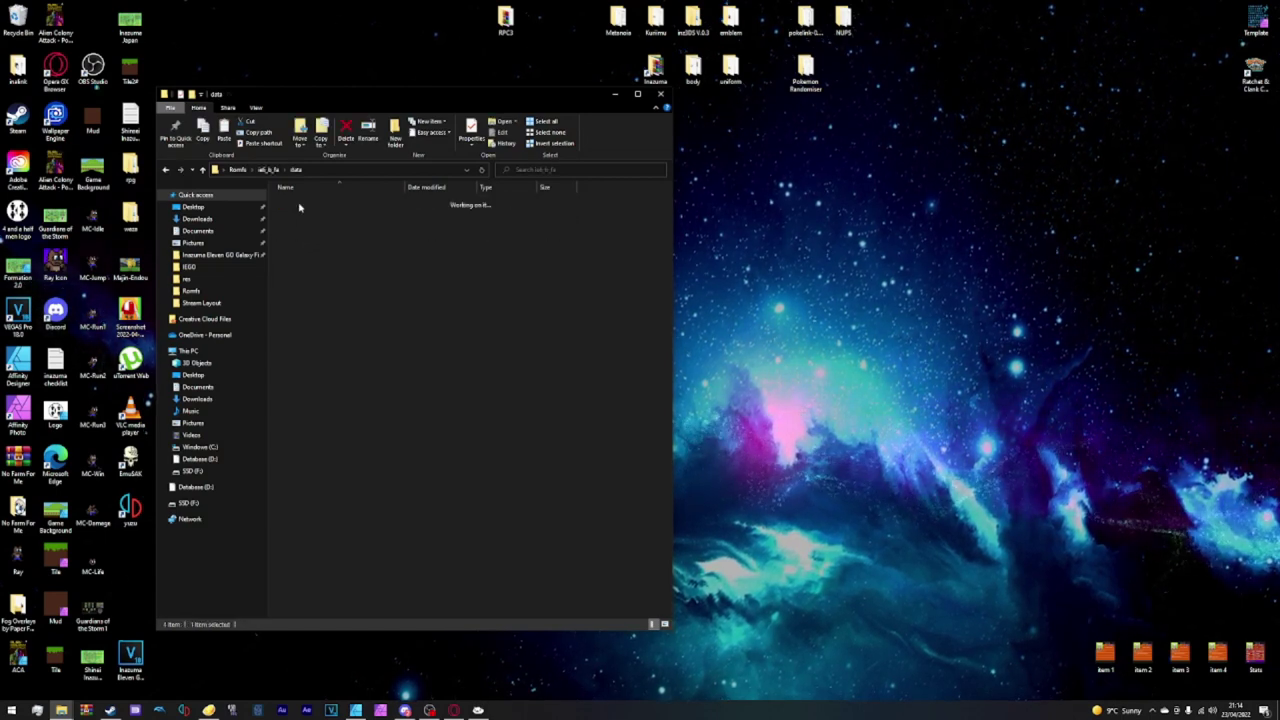
pyautogui.hotkey('alt', 'Up')
# - Open the ie6_b file from the Romfs folder in Karameru and expand its data/res folder
pyautogui.click(296, 232)
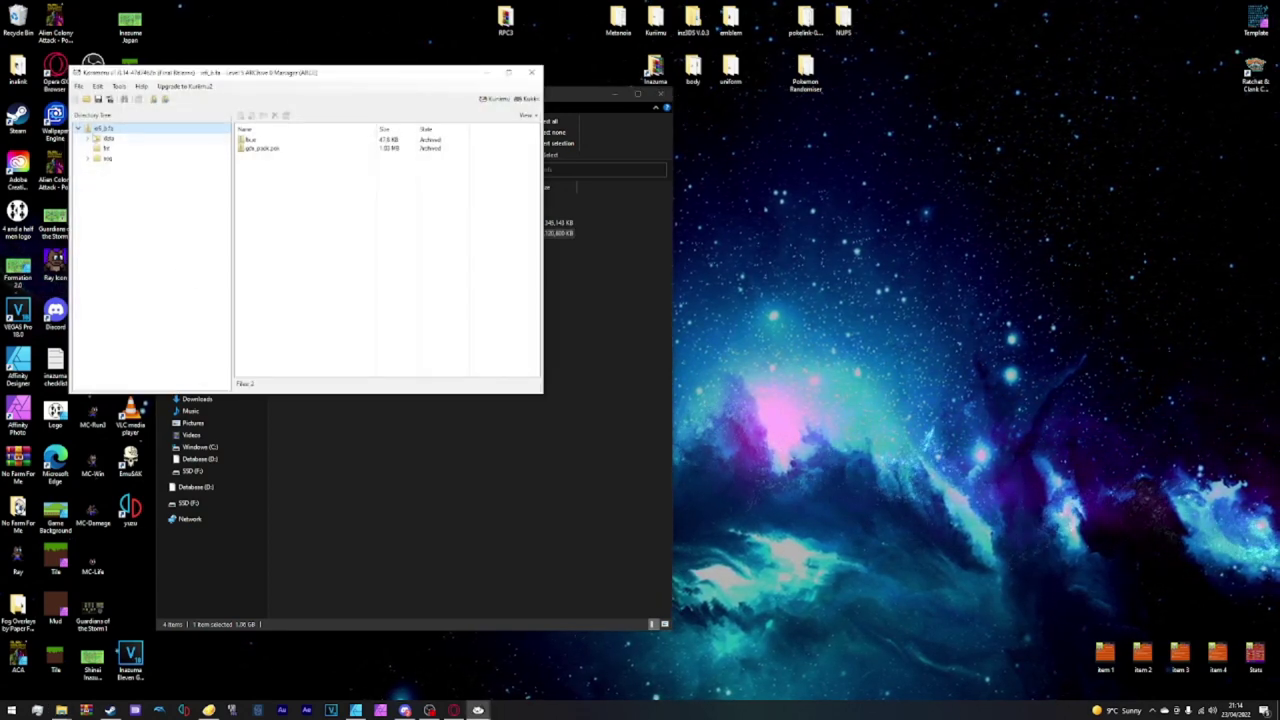
pyautogui.doubleClick(100, 138)
pyautogui.click(101, 148)
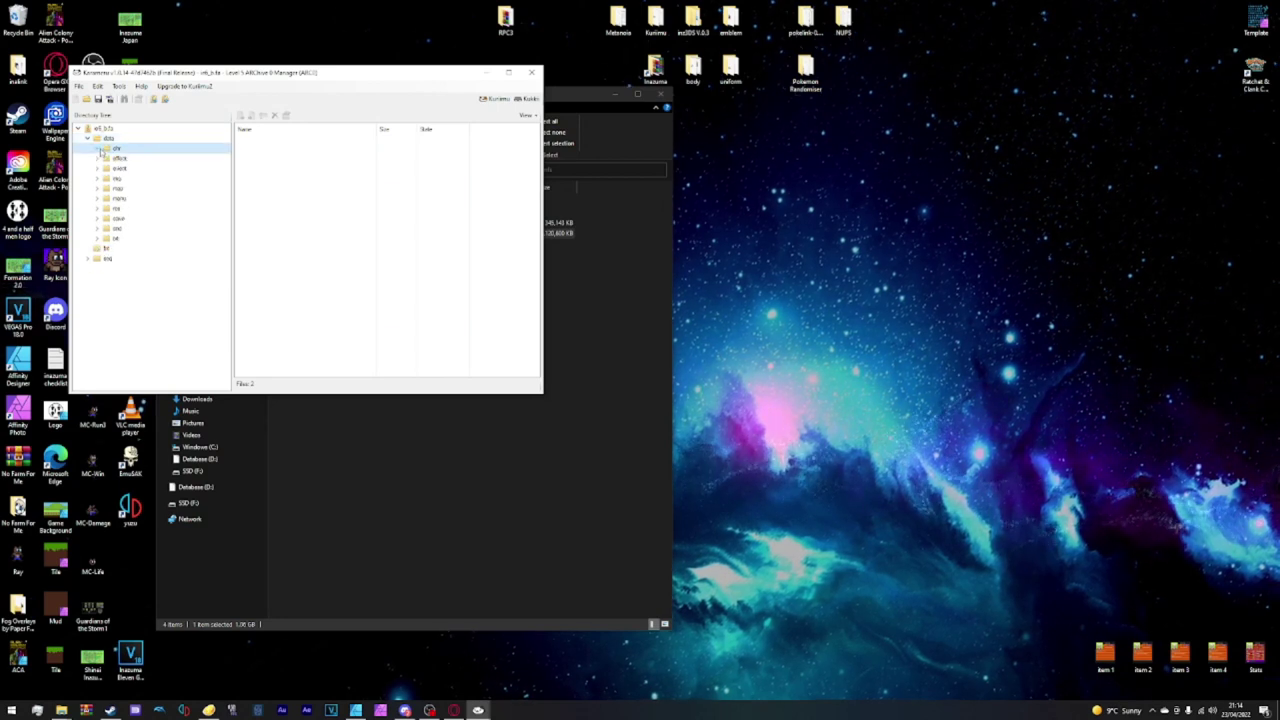
pyautogui.doubleClick(112, 208)
pyautogui.scroll(-1, 115, 210)
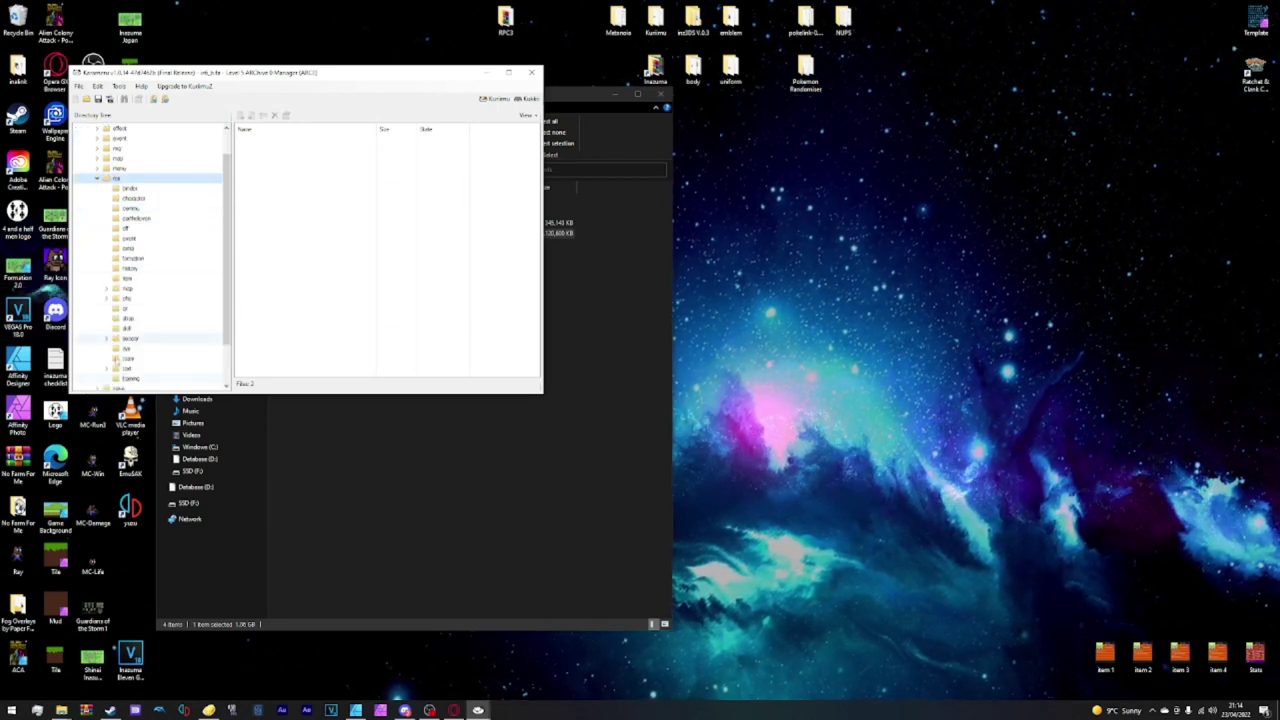
# - Replace the archive's team folder with the extracted ie6_b_fa/data/res/team folder, then save and close the archive
pyautogui.click(130, 358)
pyautogui.rightClick(130, 358)
pyautogui.click(165, 368)
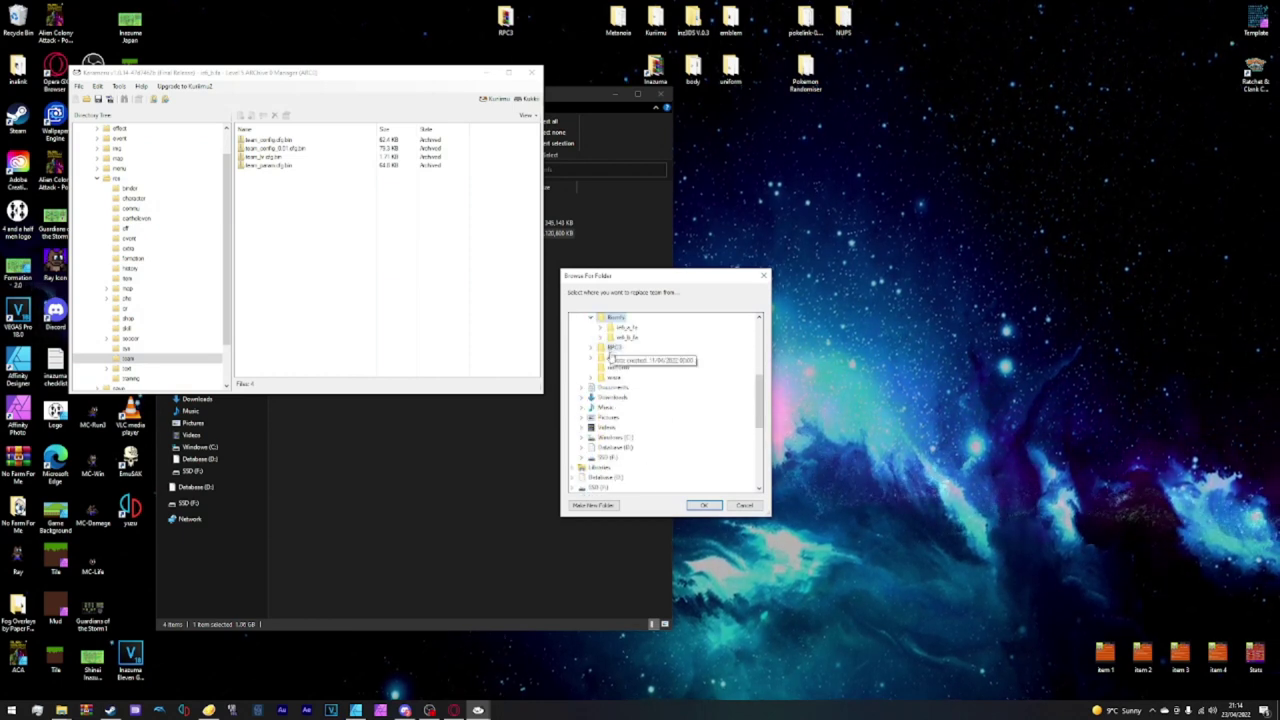
pyautogui.click(600, 337)
pyautogui.click(610, 347)
pyautogui.click(619, 357)
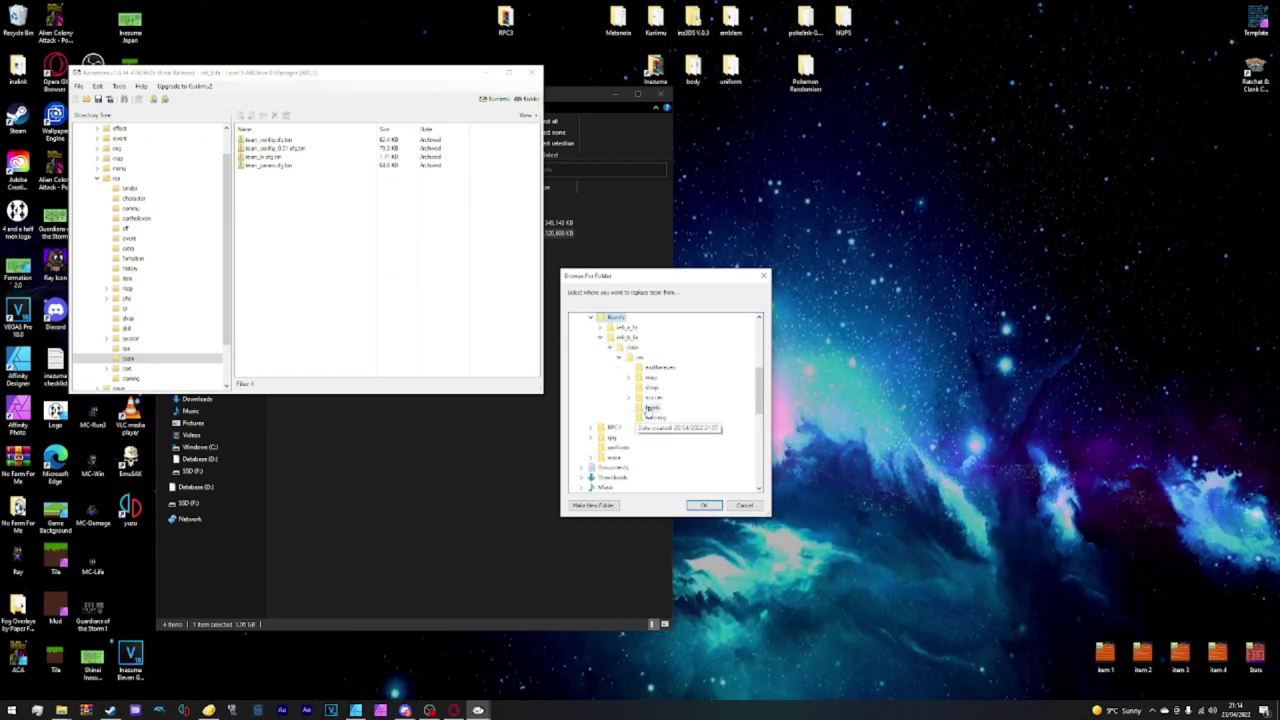
pyautogui.click(652, 410)
pyautogui.click(703, 505)
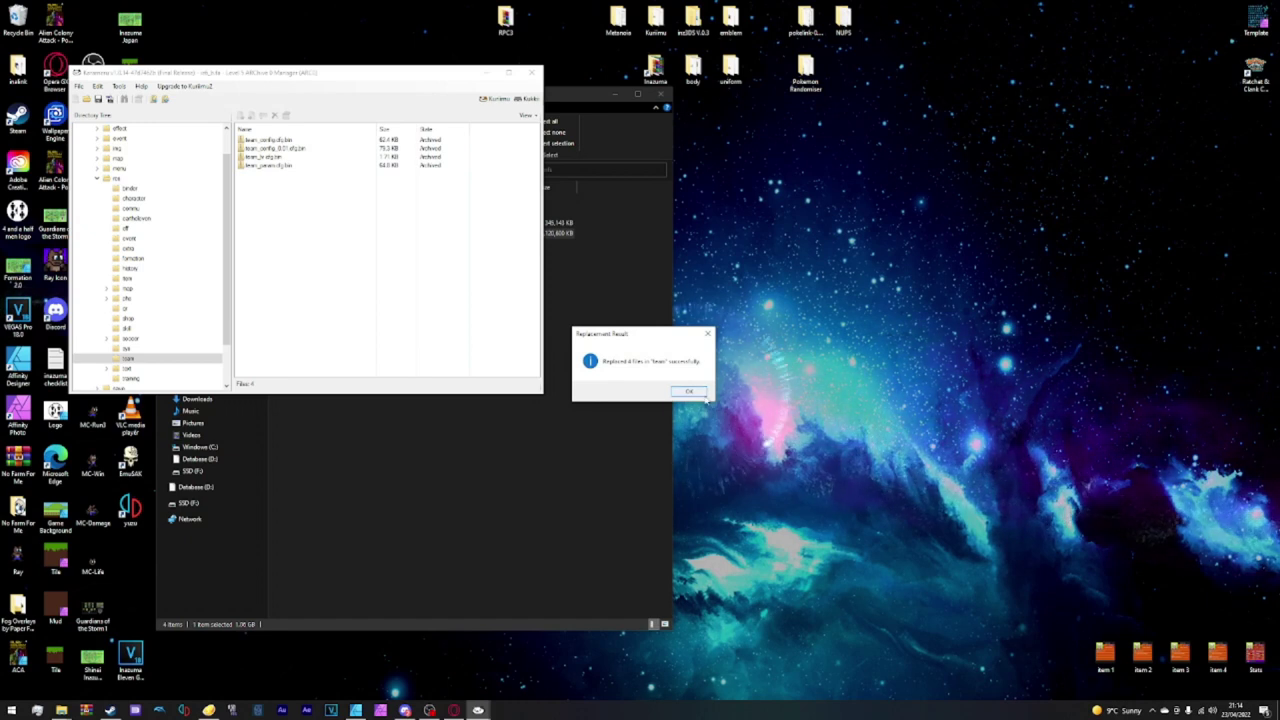
pyautogui.click(700, 392)
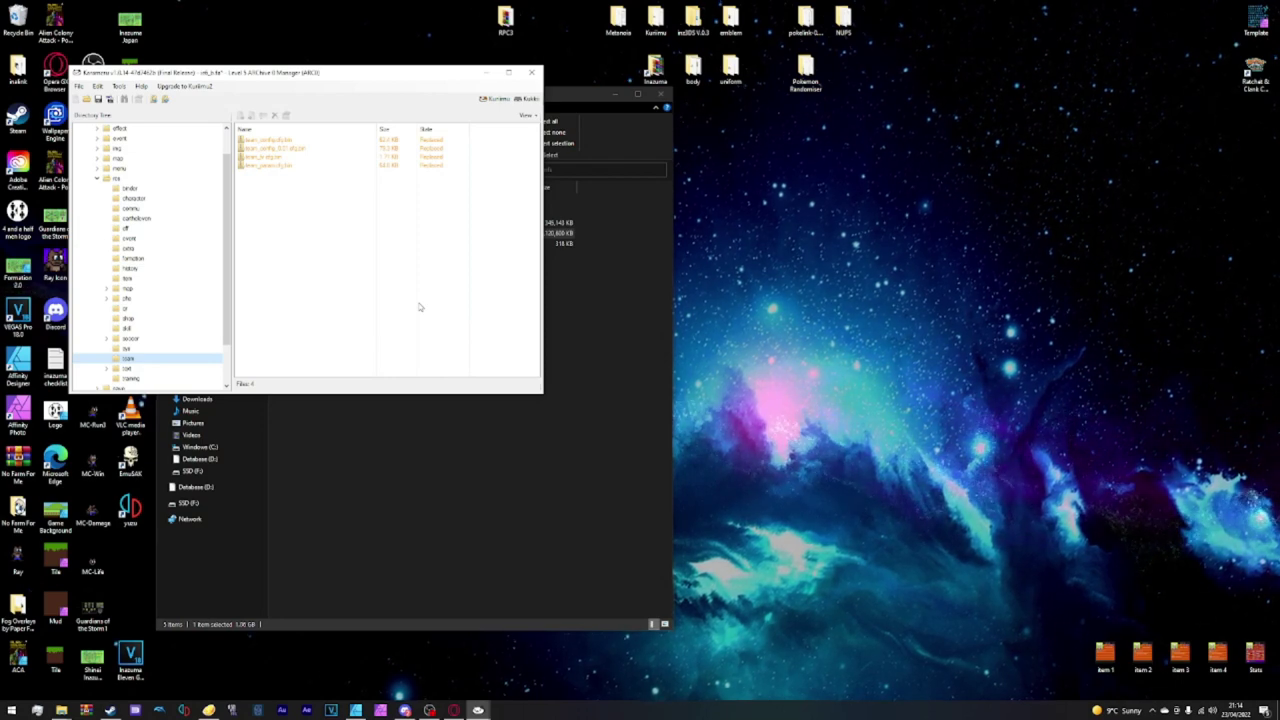
pyautogui.hotkey('alt', 'F4')
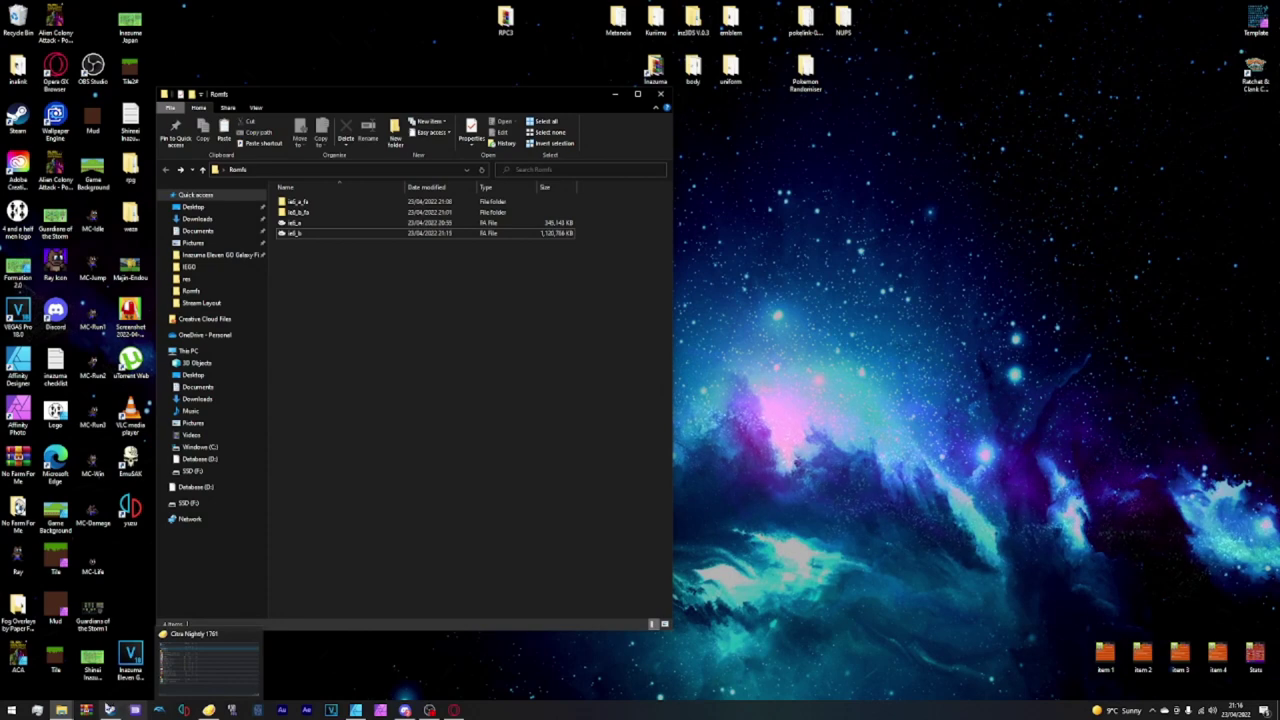
# - Move the rebuilt ie6_b file from the Romfs folder into the game's romfs folder inside Citra's load/mods directory
pyautogui.moveTo(62, 710)
pyautogui.moveTo(38, 670)
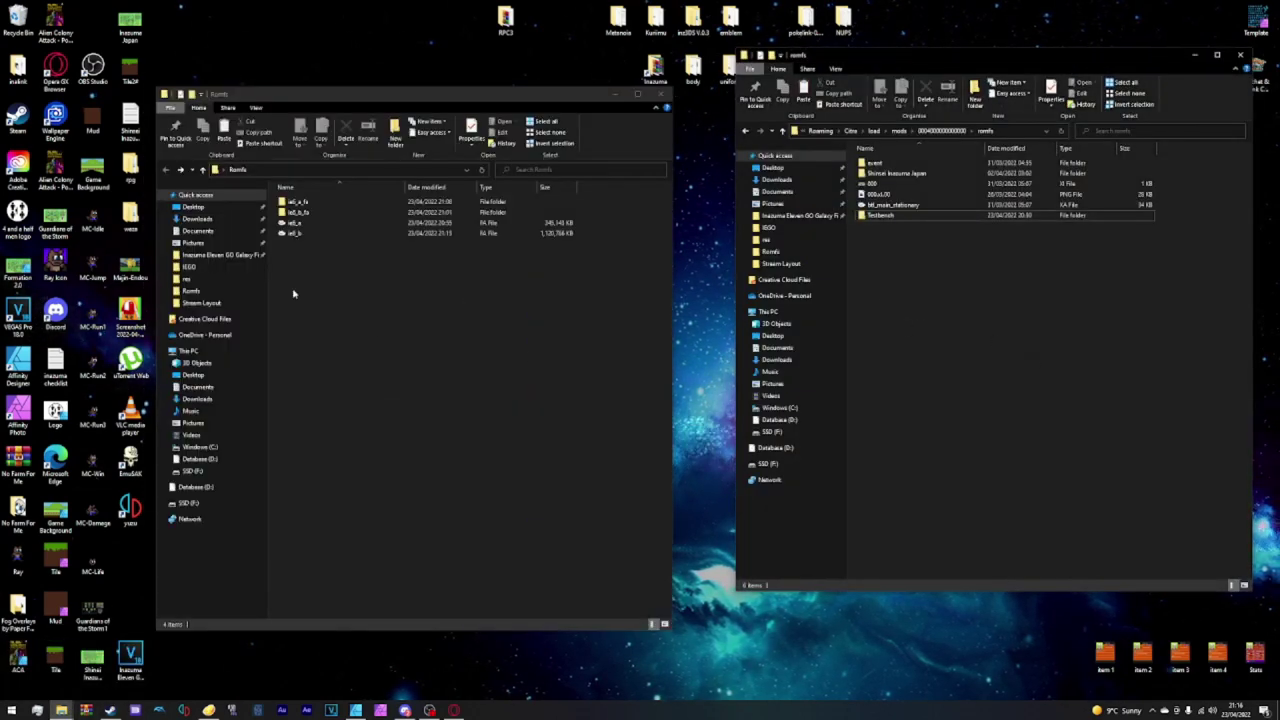
pyautogui.moveTo(300, 232); pyautogui.dragTo(430, 334)
pyautogui.click(993, 332)
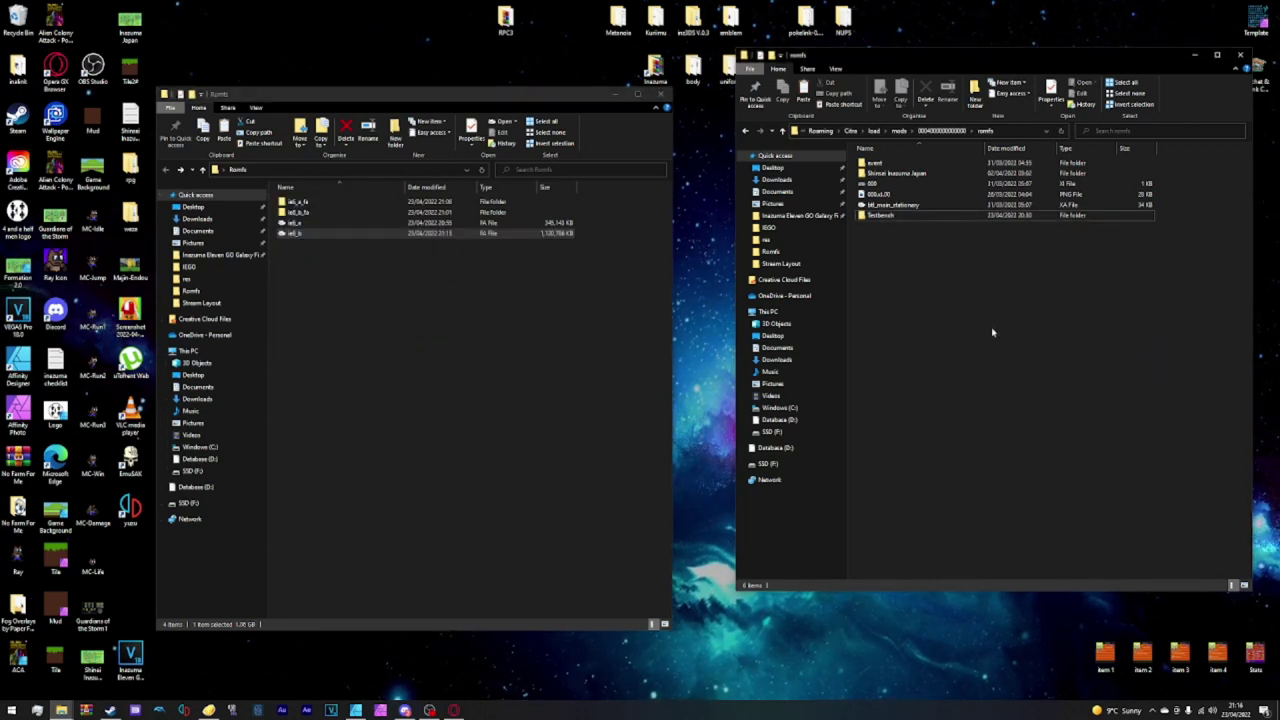
pyautogui.moveTo(995, 316); pyautogui.dragTo(888, 160)
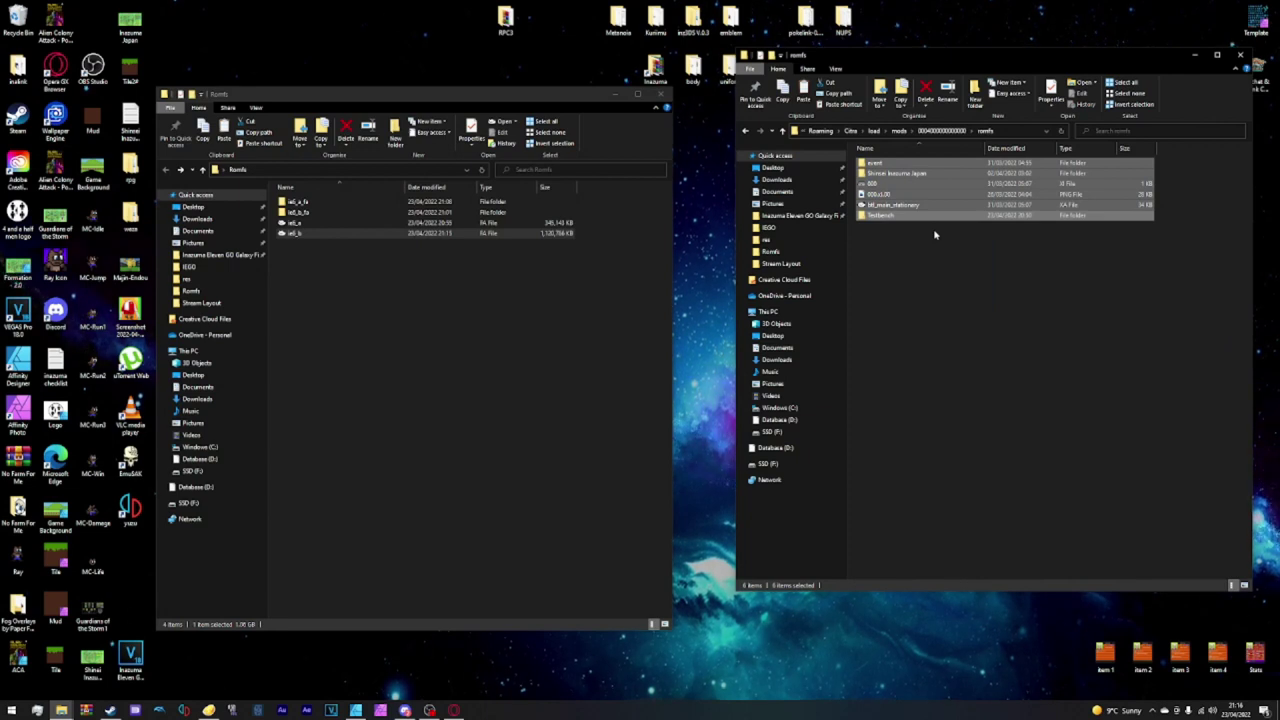
pyautogui.moveTo(491, 237); pyautogui.dragTo(1046, 341)
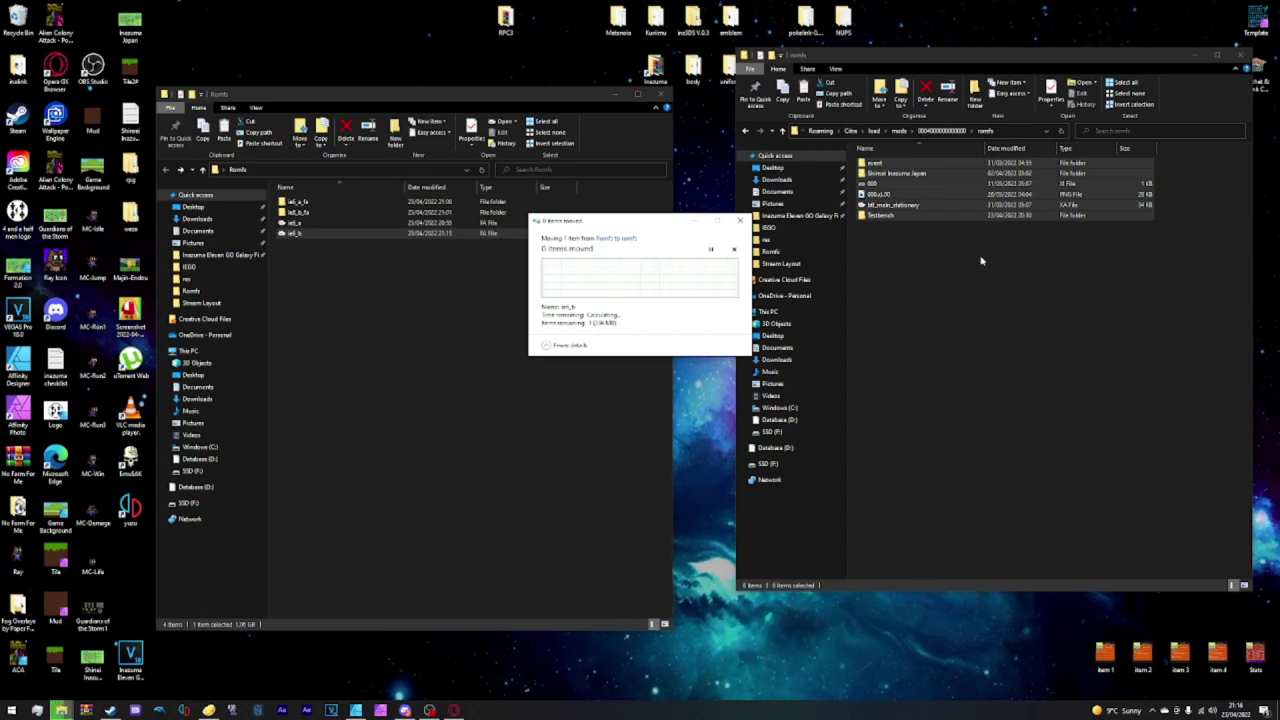
pyautogui.click(1010, 306)
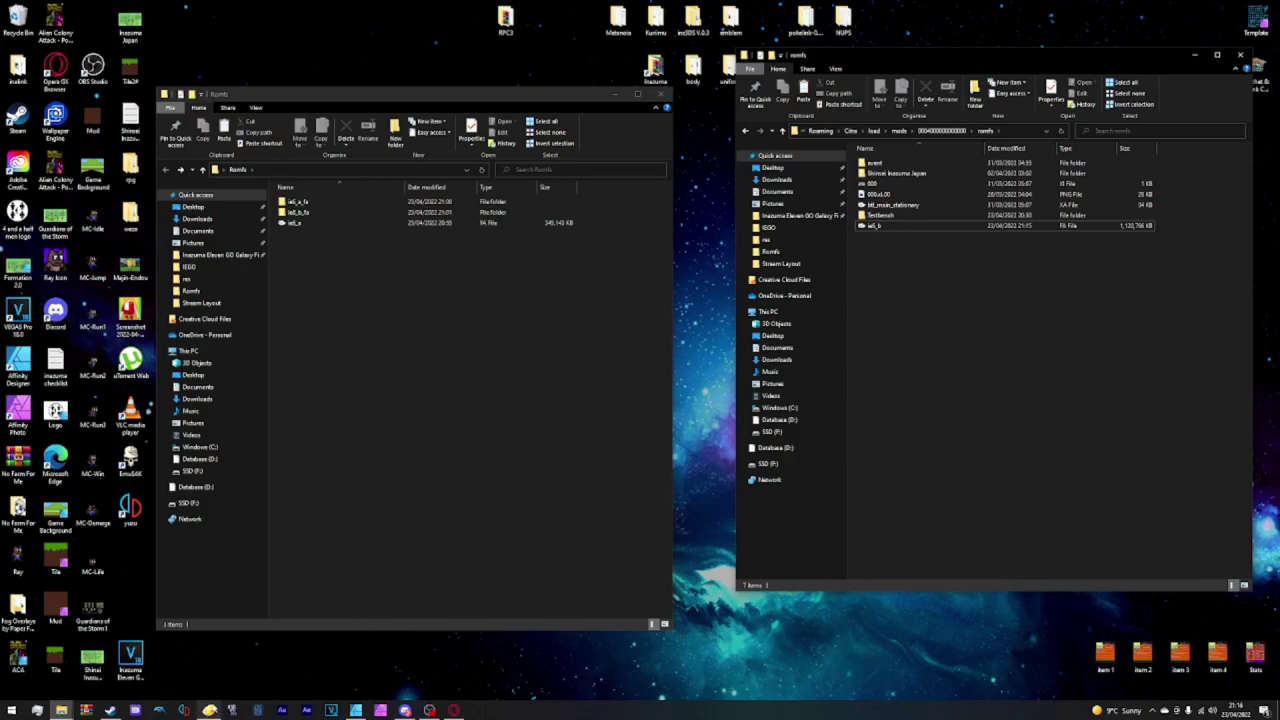
# - Switch to Citra, launch the installed Inazuma Eleven GO Galaxy title and start the Historical Route match against Chaos
pyautogui.click(208, 710)
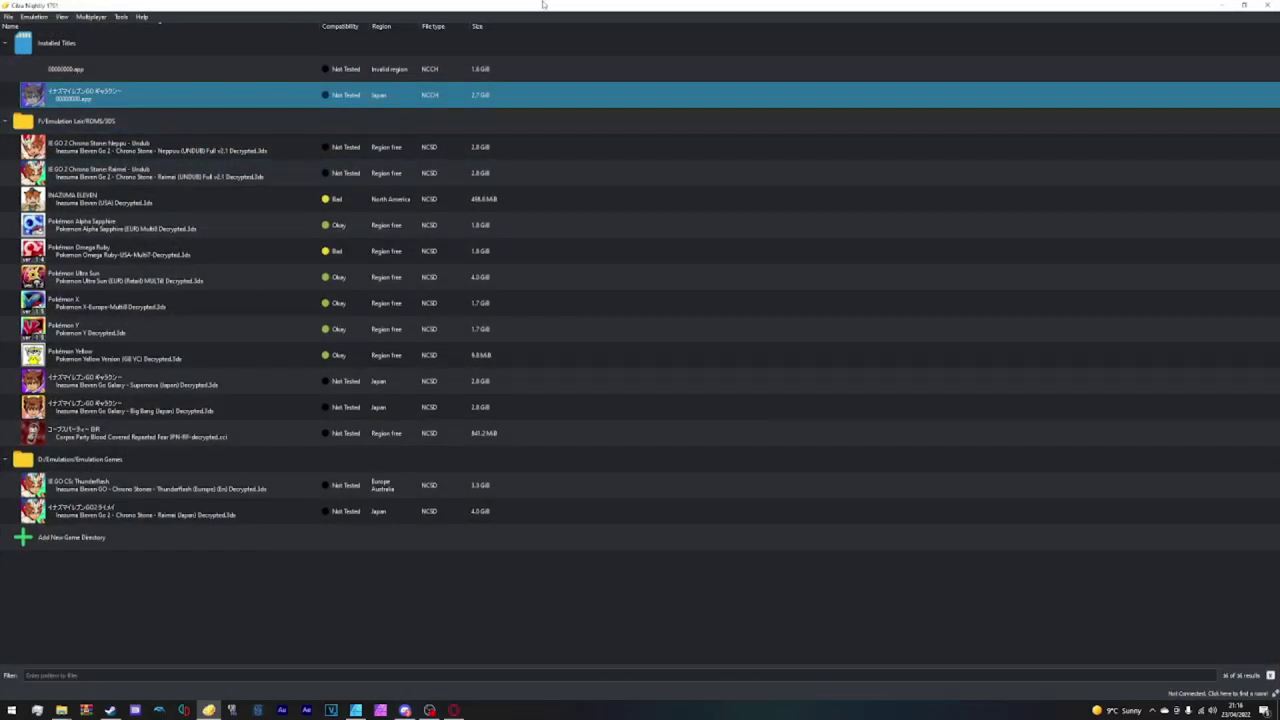
pyautogui.press('Return')
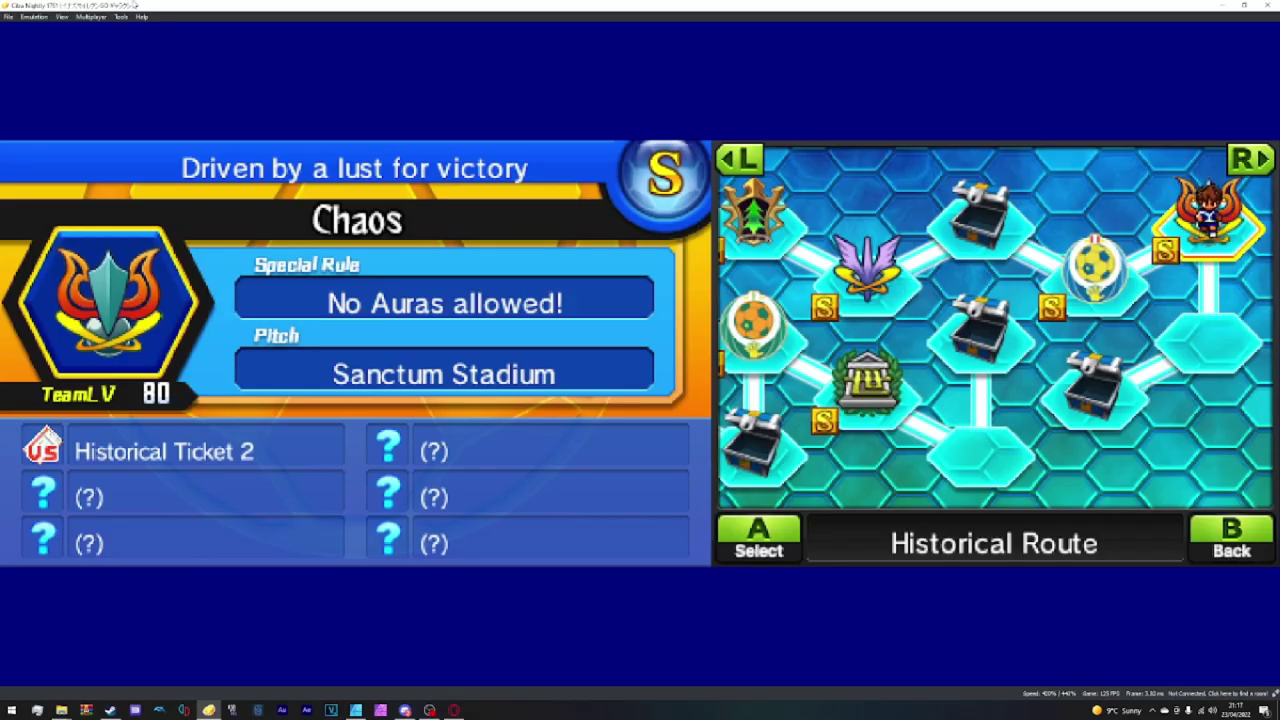
pyautogui.press('a')
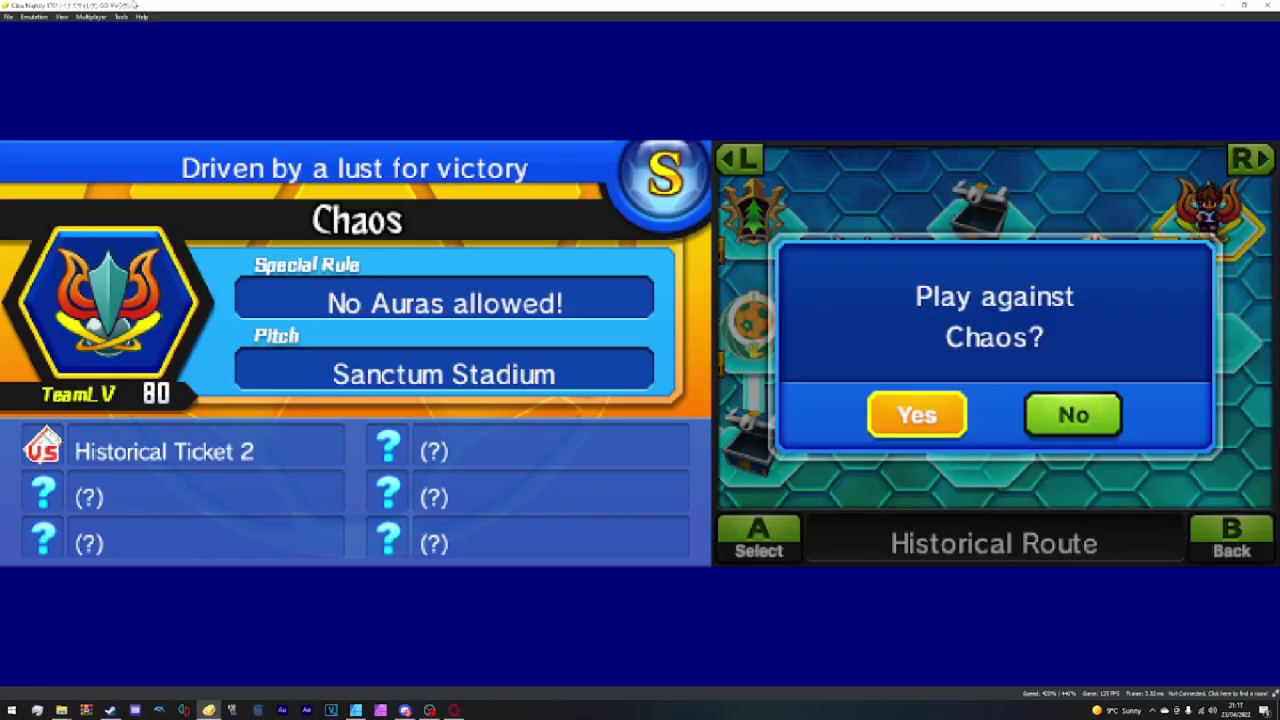
pyautogui.press('s')
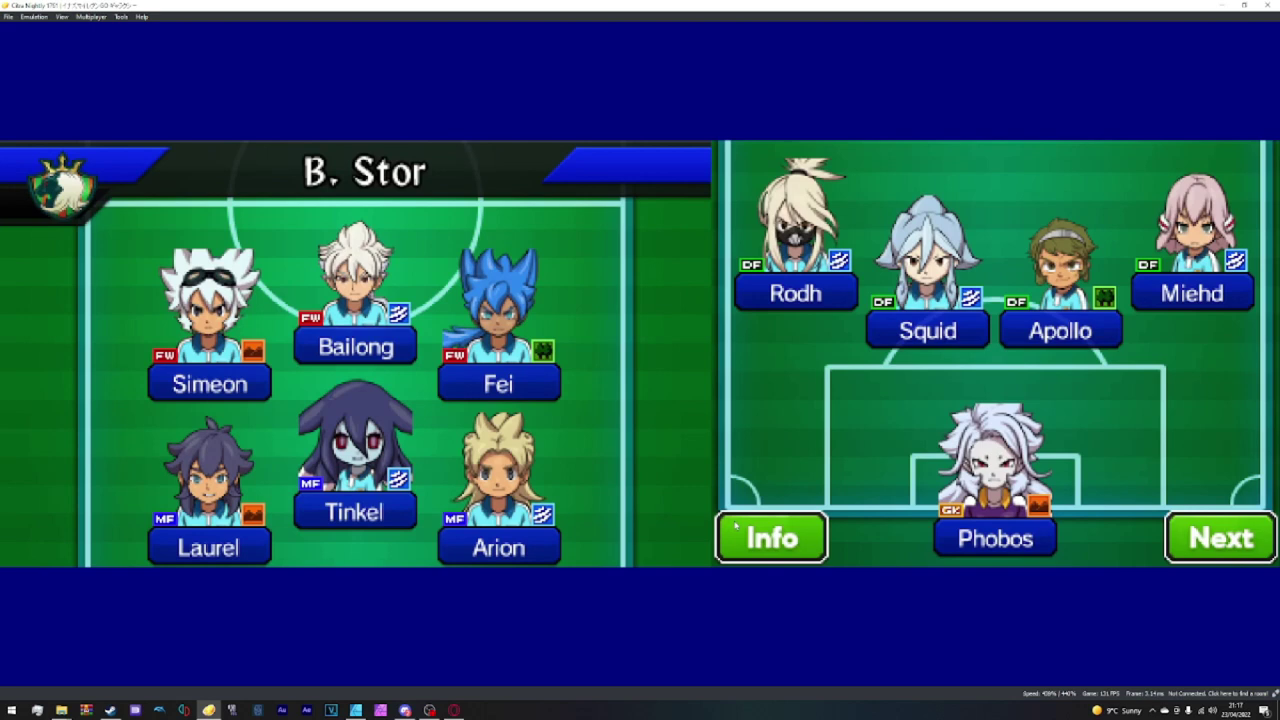
# - Advance to the Chaos lineup and examine its formation, coach and the equipment and moves of Shawn Froste and Claude Beacons
pyautogui.click(1256, 536)
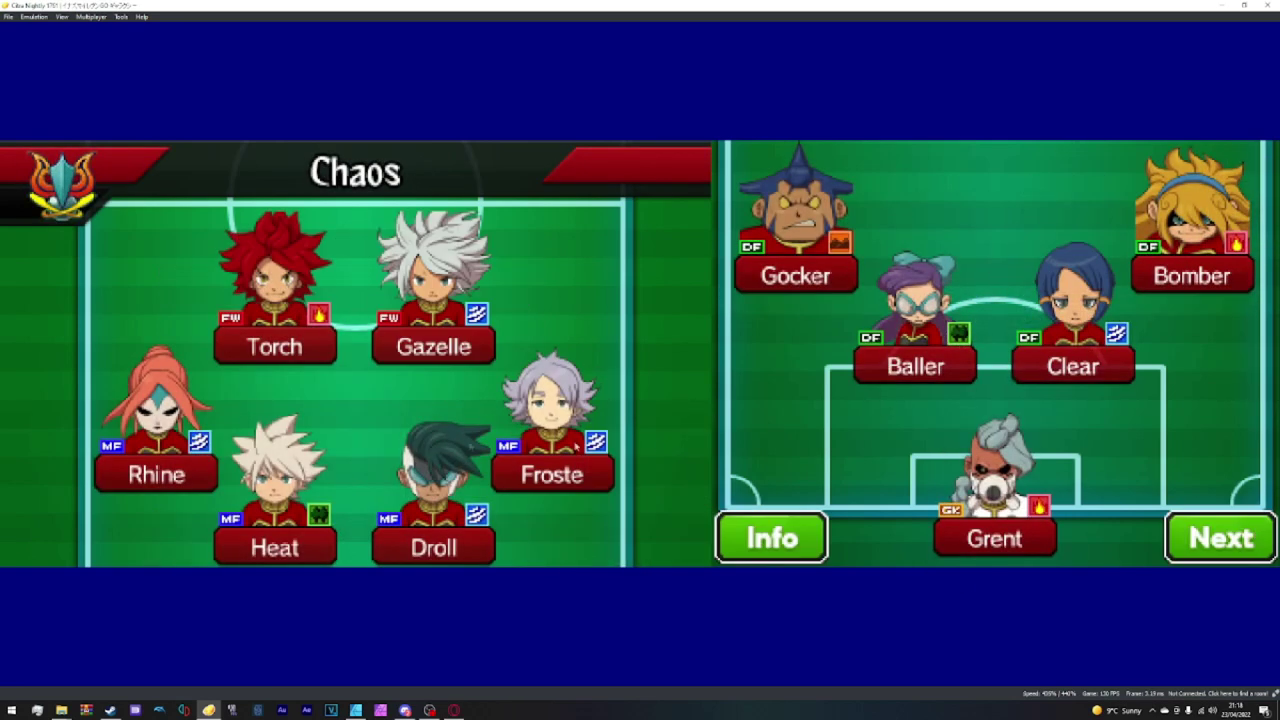
pyautogui.click(812, 530)
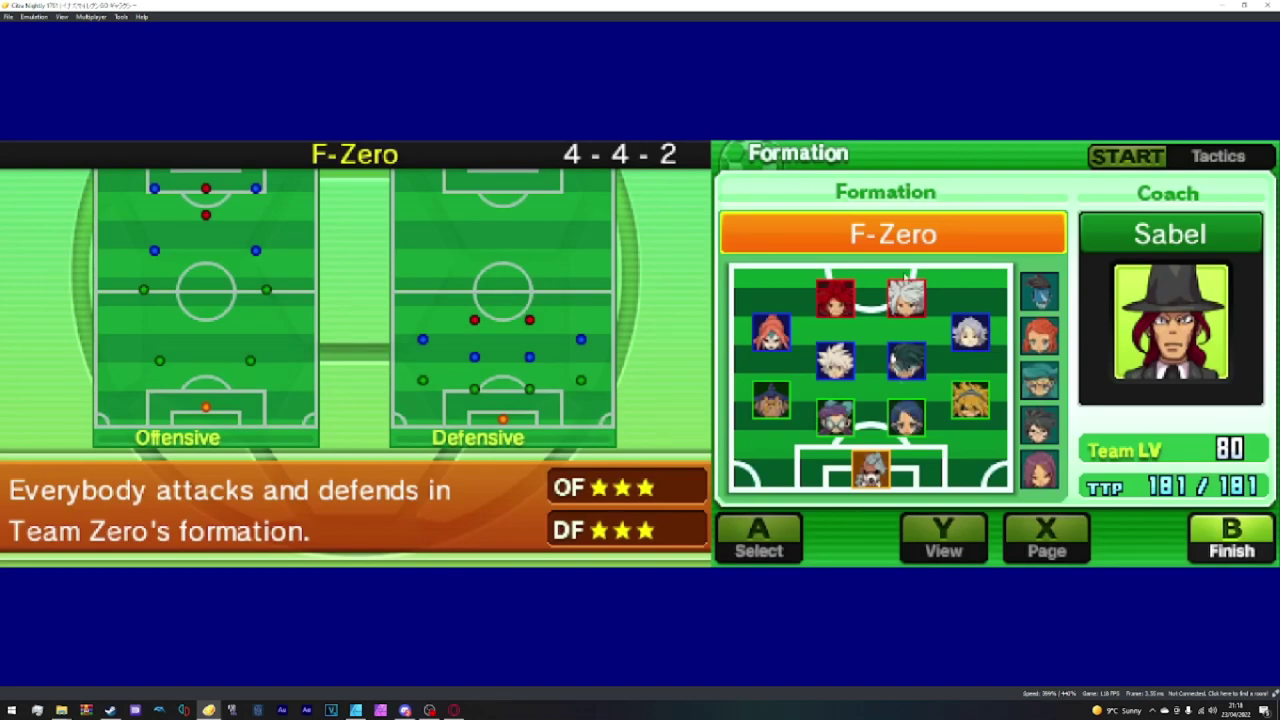
pyautogui.click(906, 296)
pyautogui.click(855, 252)
pyautogui.click(966, 326)
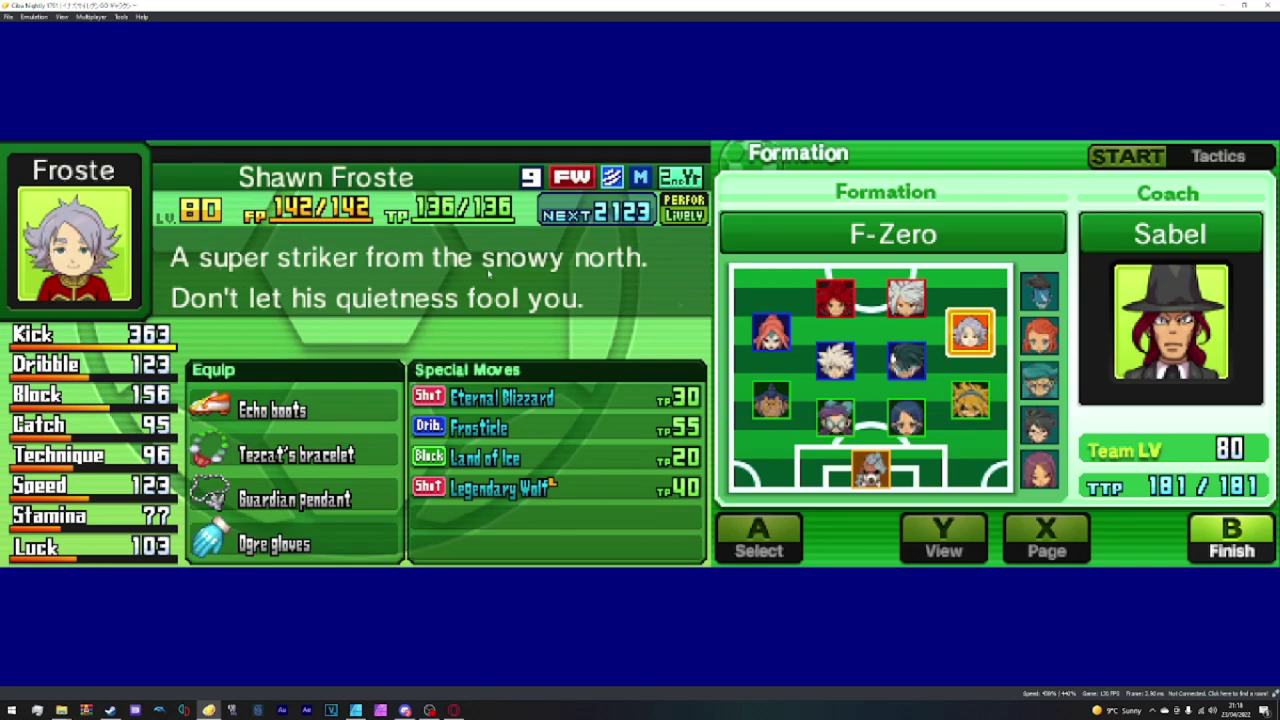
pyautogui.click(906, 298)
pyautogui.click(837, 292)
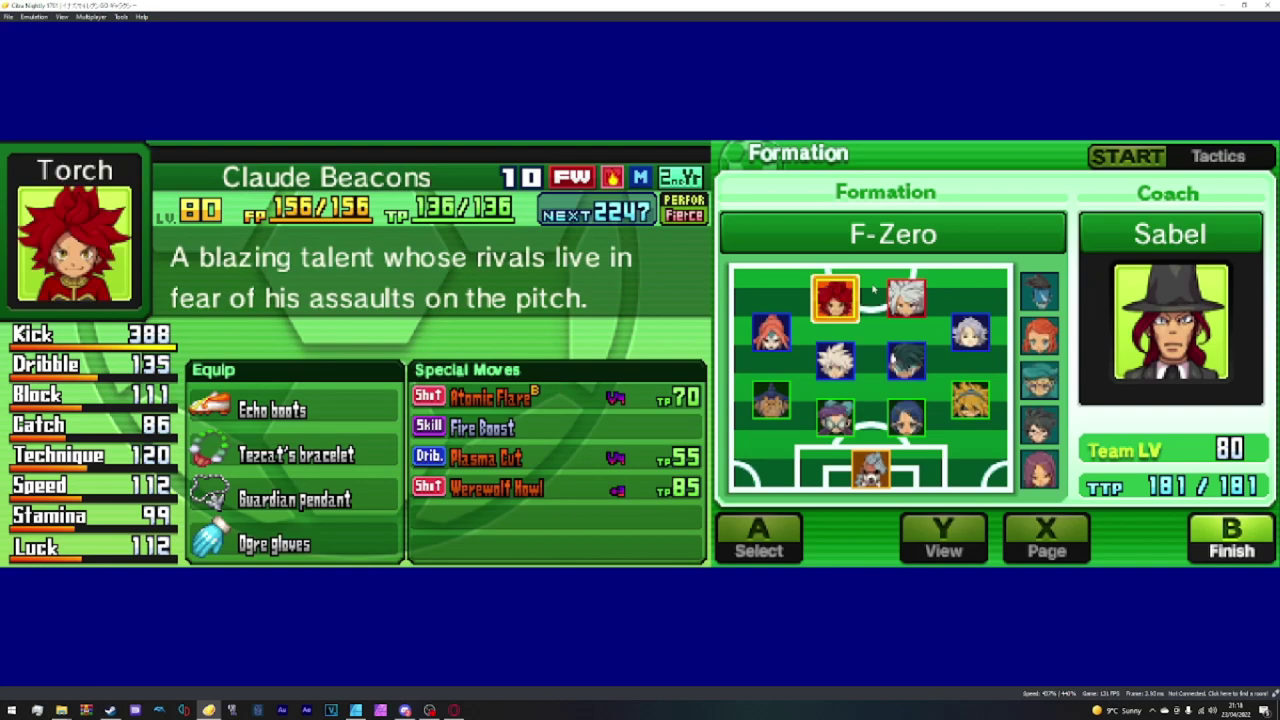
# - Examine the equipment and special moves of Bryce Whitingale, Shawn Froste and Dawson Foxx, then return to the Chaos lineup overview
pyautogui.click(920, 302)
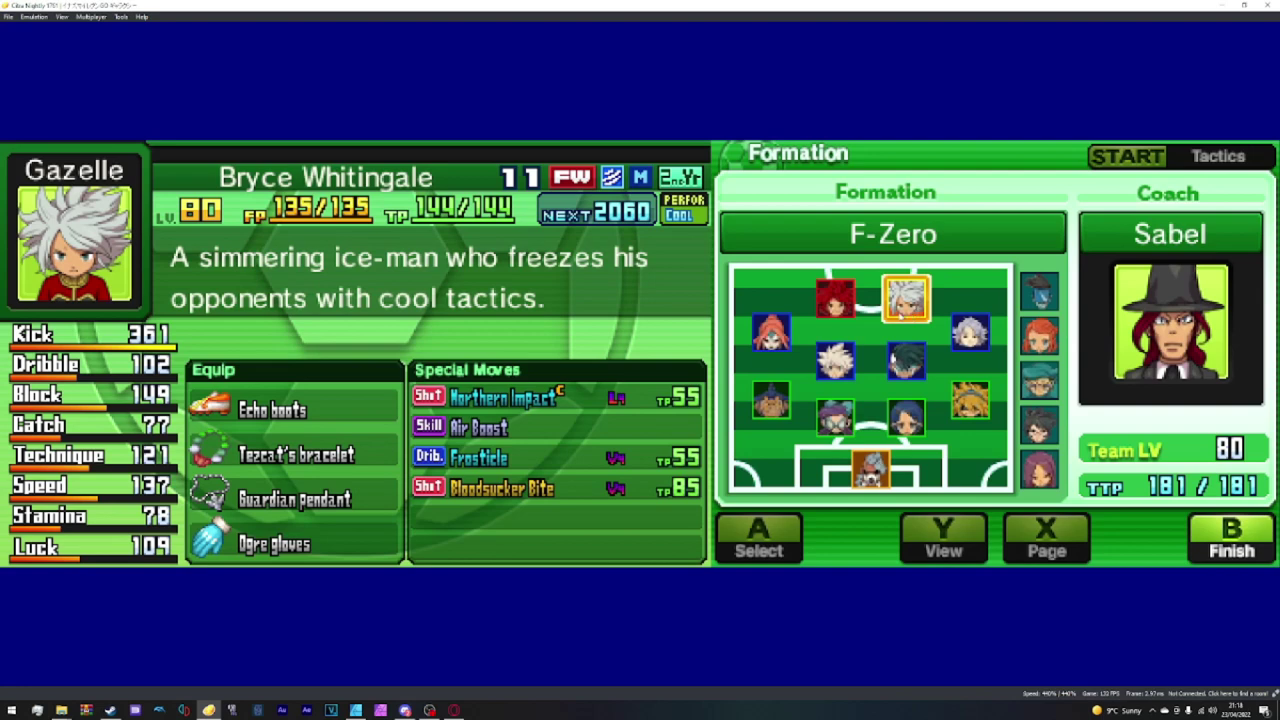
pyautogui.click(952, 342)
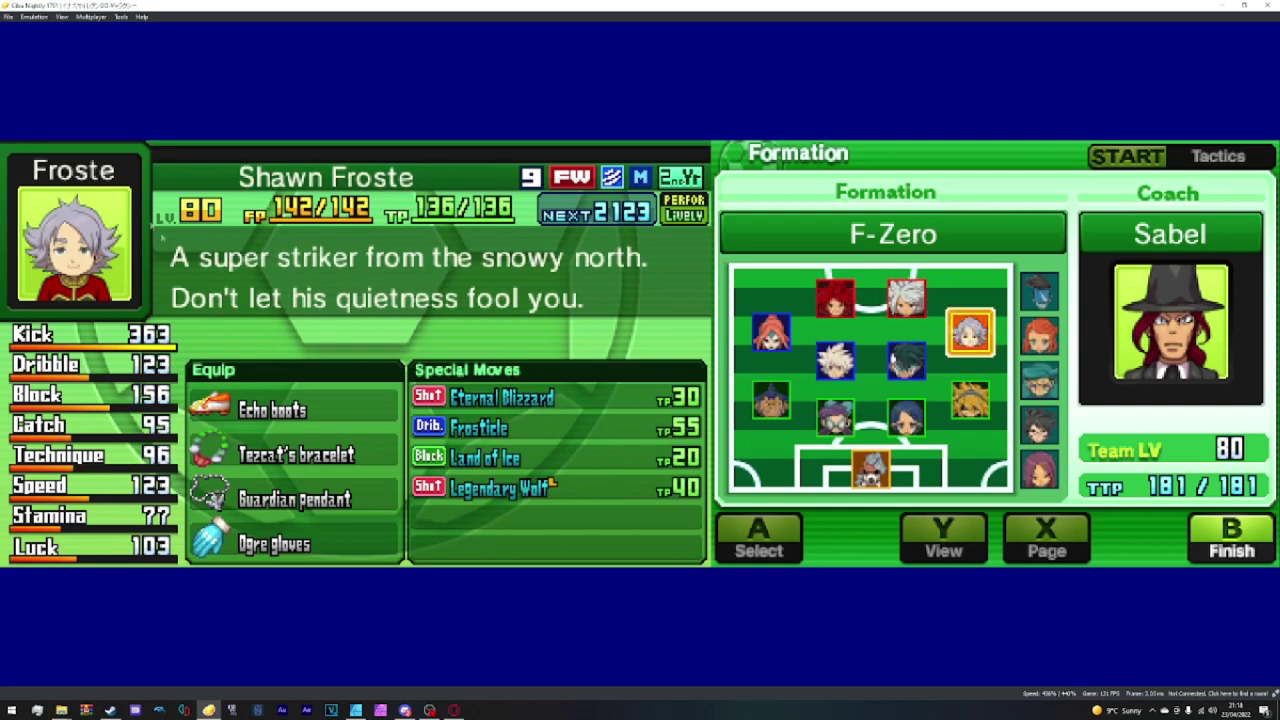
pyautogui.click(902, 362)
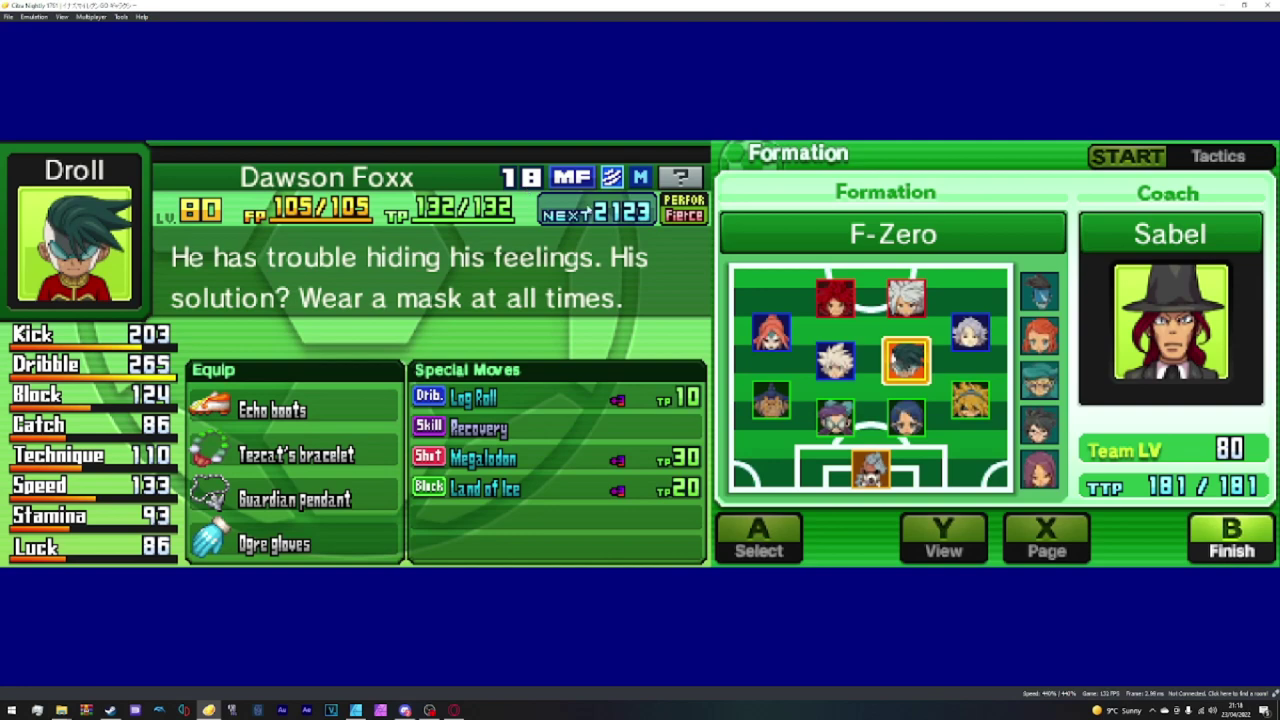
pyautogui.press('s')
pyautogui.press('a')
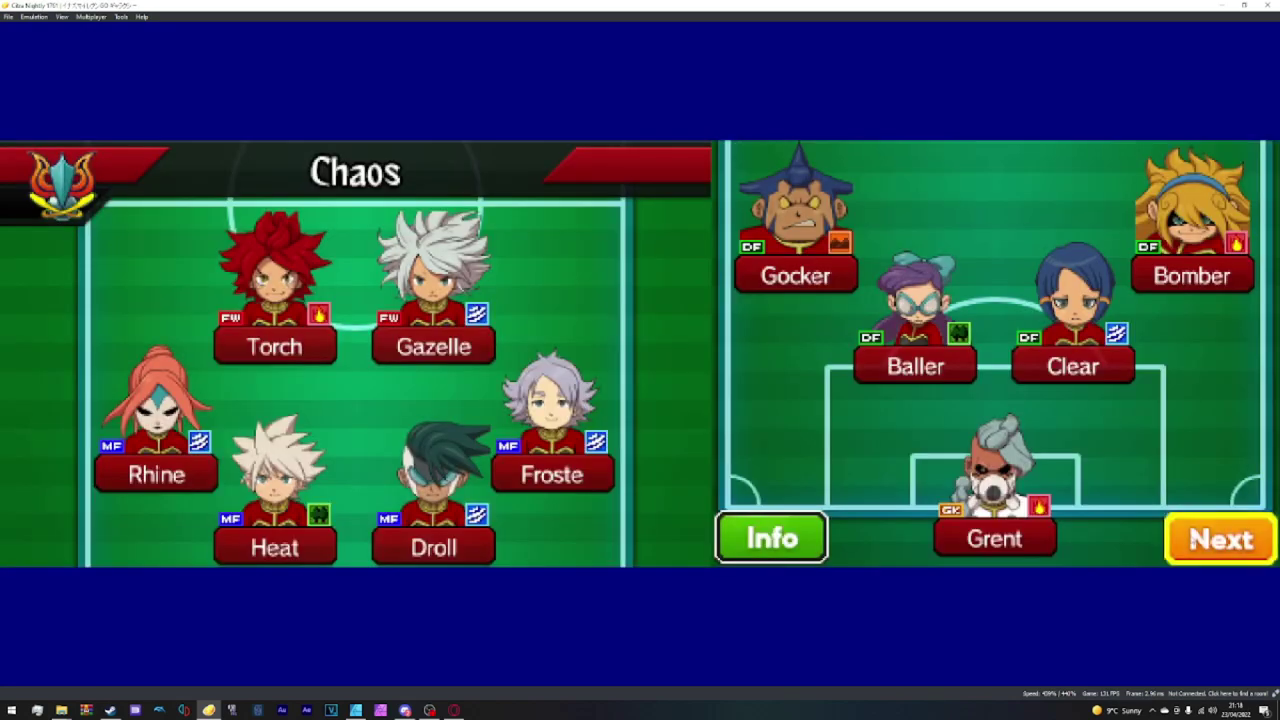
# - Start the match against Chaos and play its opening minutes, choosing a dodge direction against Gazelle, Heat, Baller and the other blockers
pyautogui.press('m')
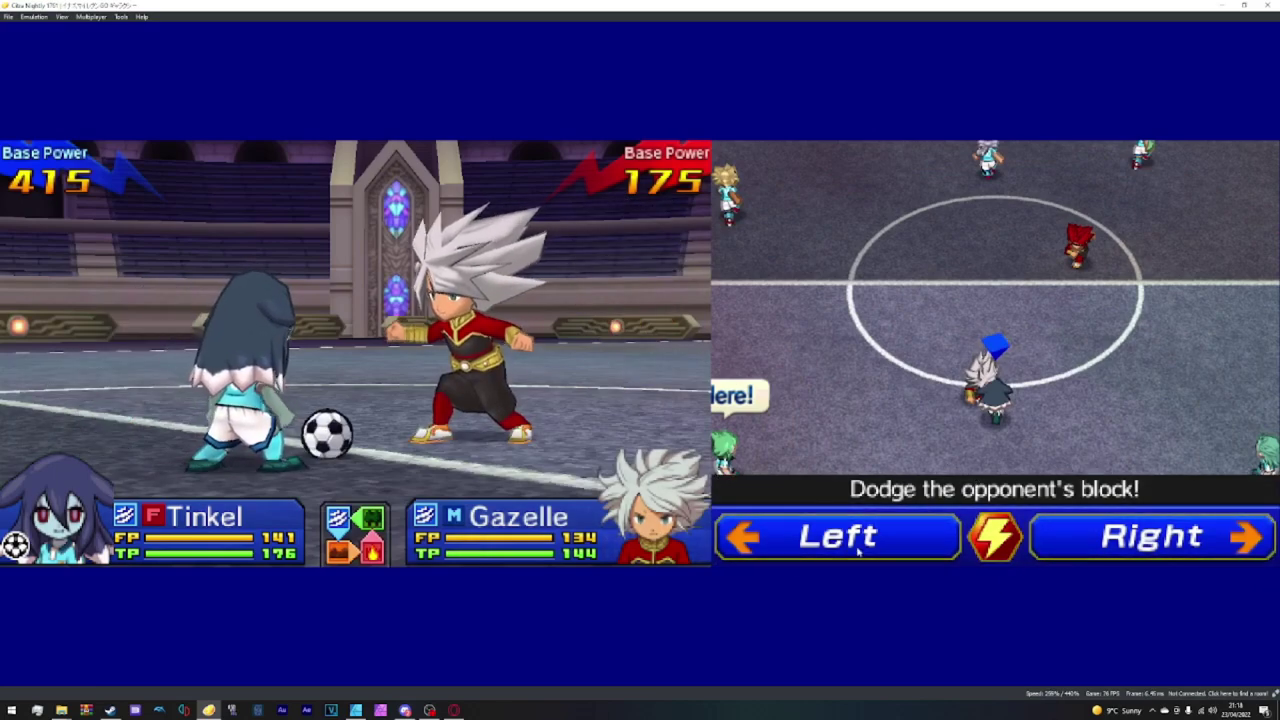
pyautogui.press('z')
pyautogui.click(837, 279)
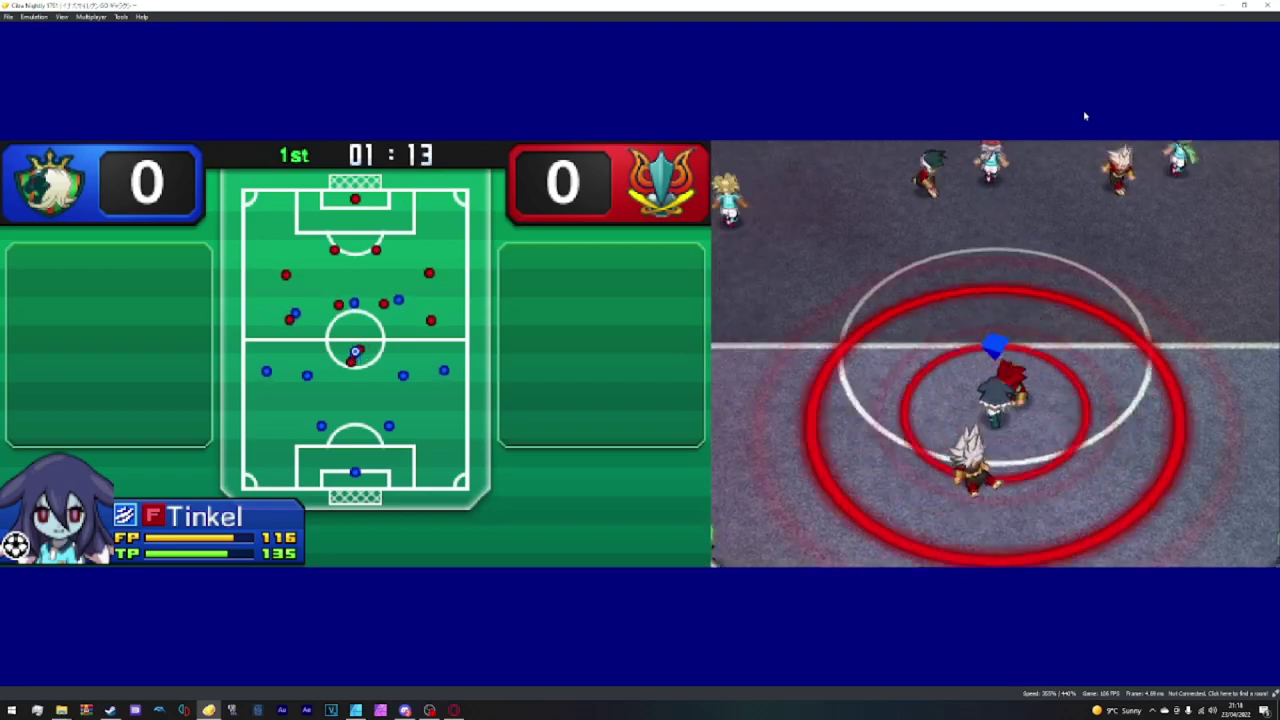
pyautogui.click(1080, 535)
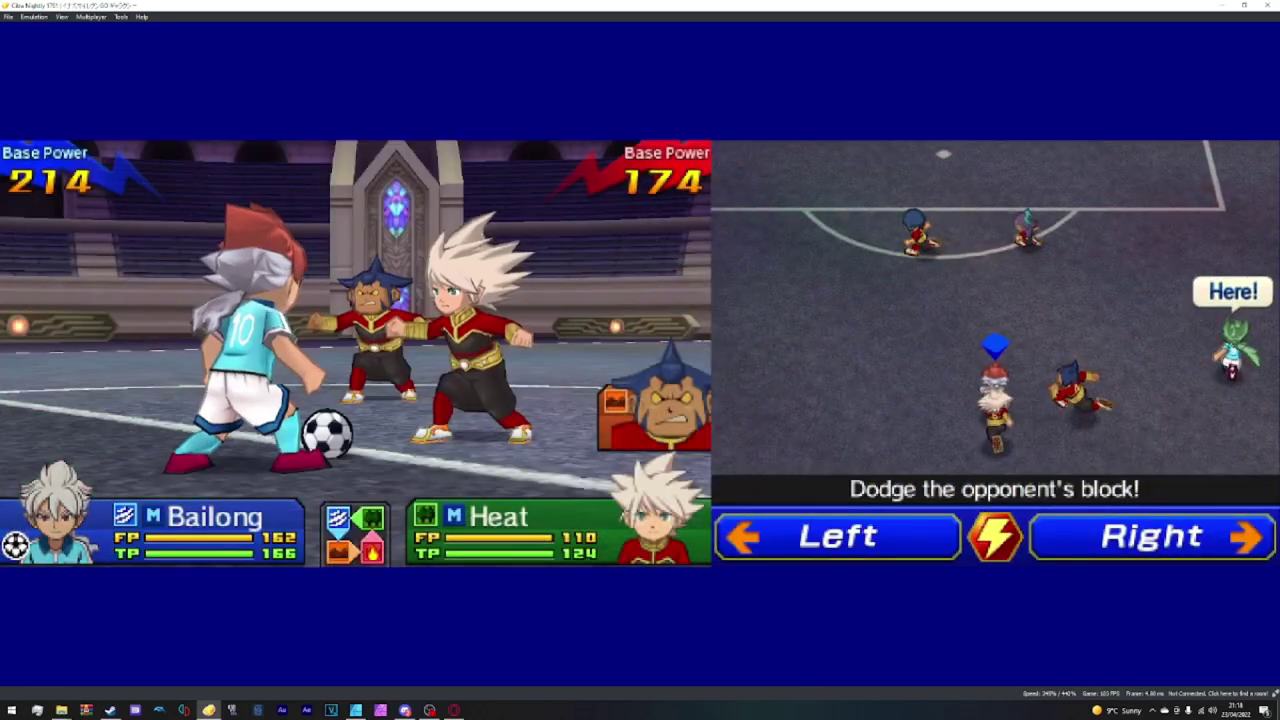
pyautogui.click(849, 543)
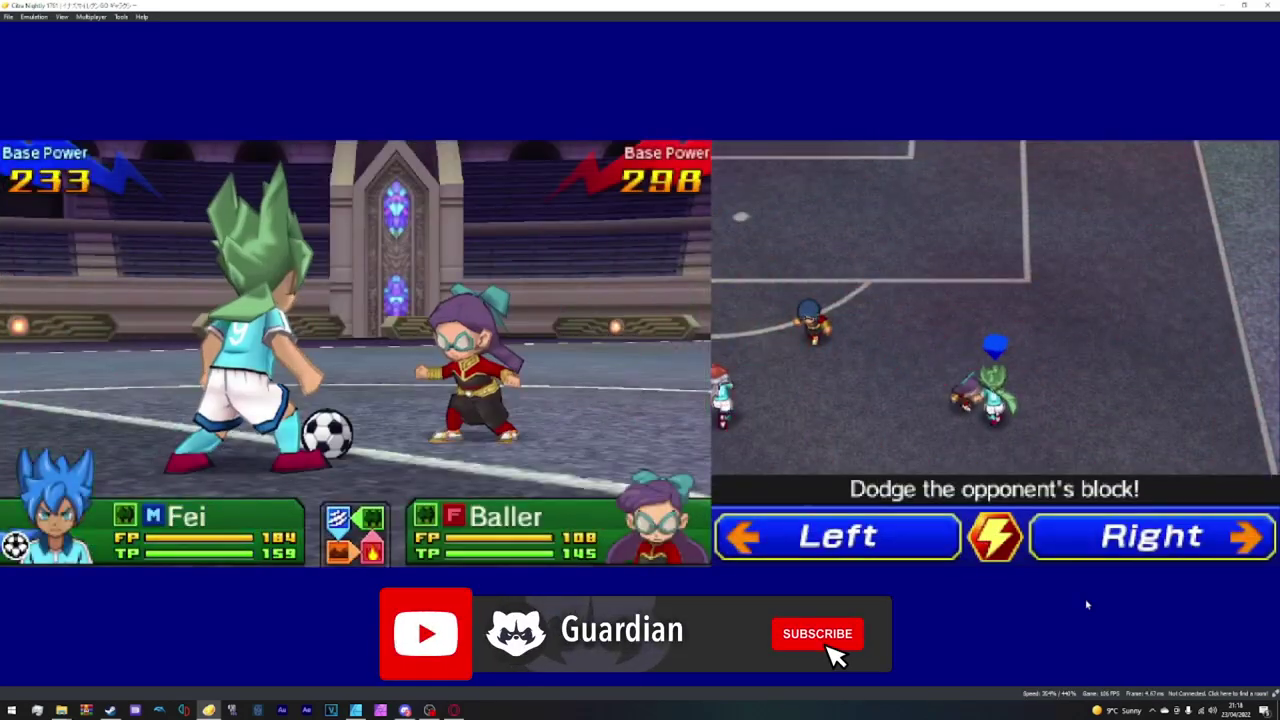
pyautogui.click(1086, 543)
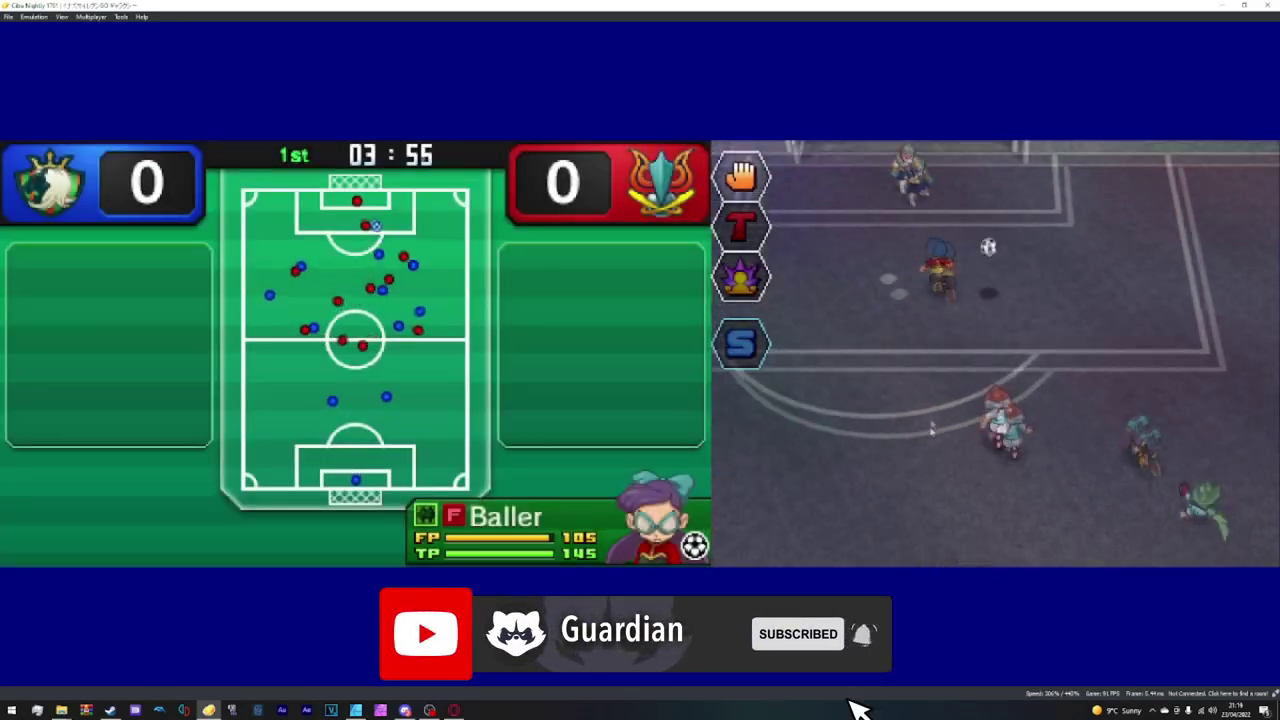